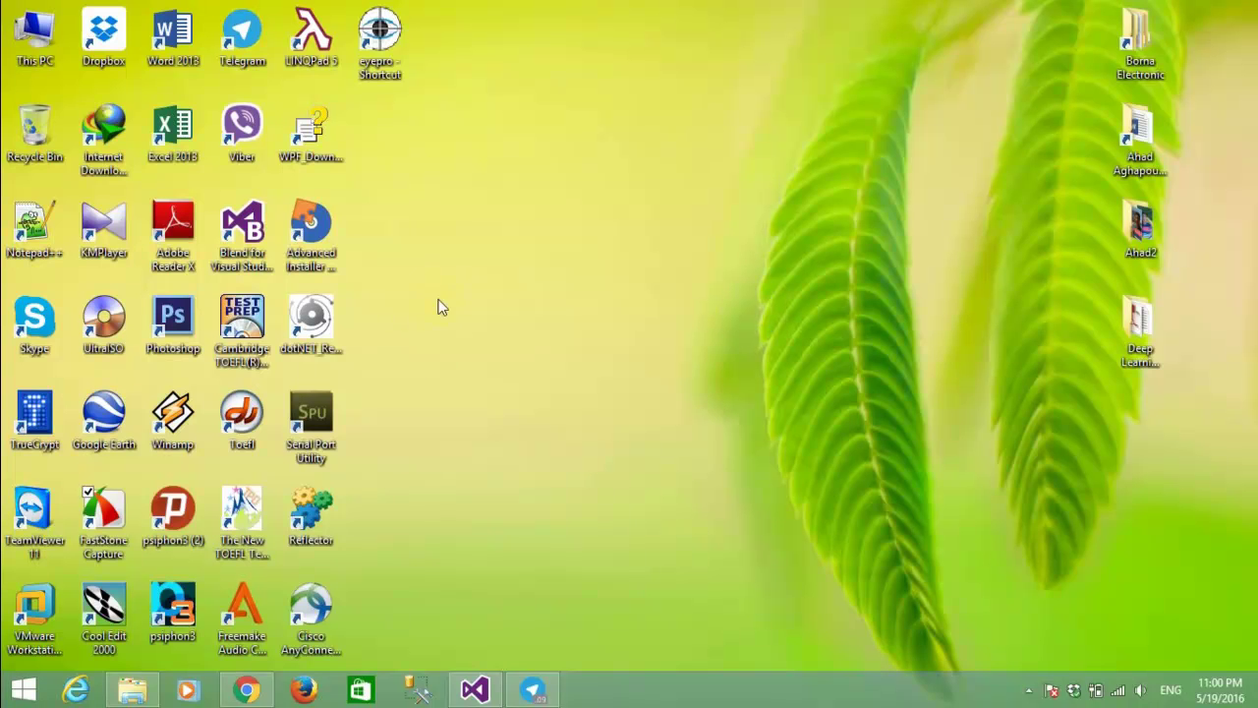
Refresh the desktop, then run the RTUMonitoring project from Visual Studio to reach its Users Login Form.
right_click(450, 339)
click(505, 387)
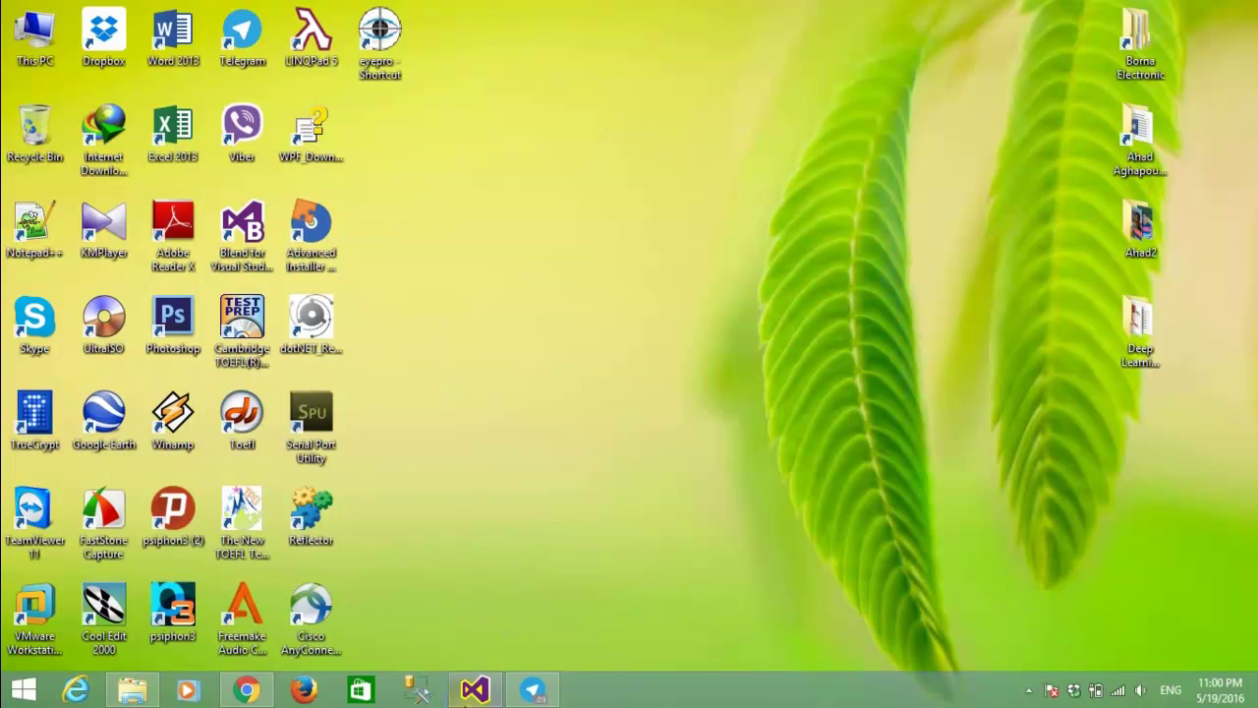
click(475, 690)
click(652, 163)
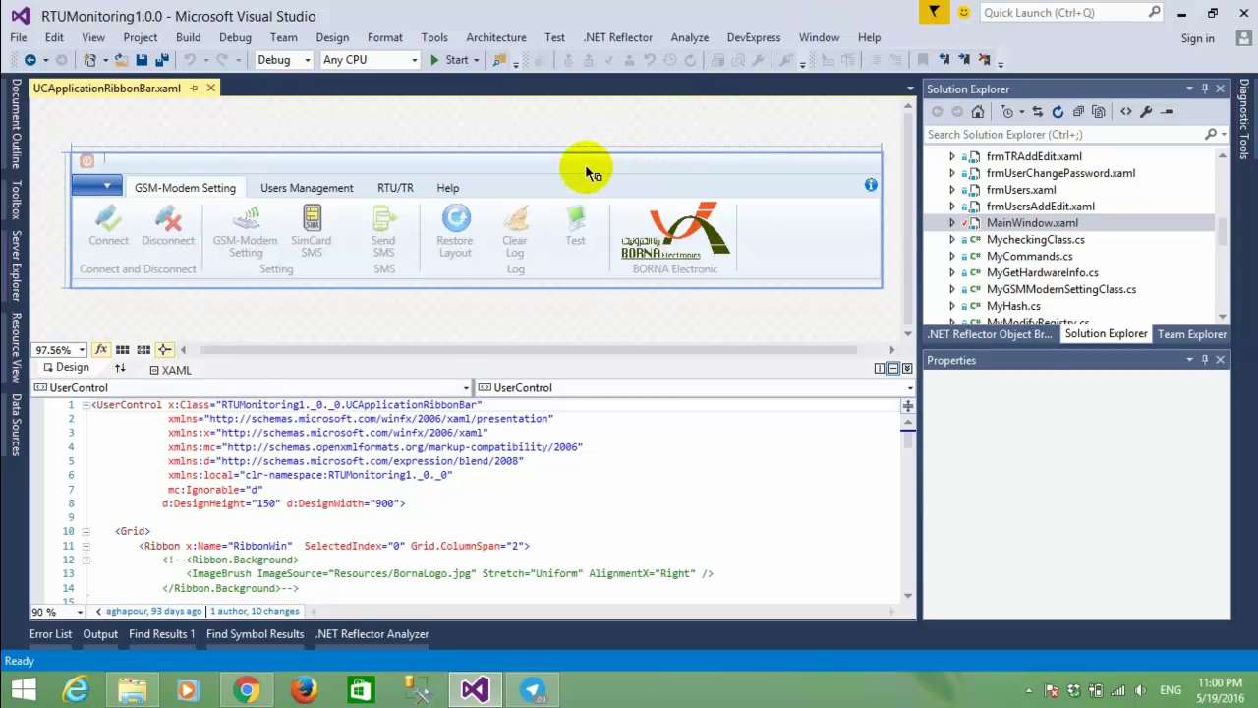
click(458, 60)
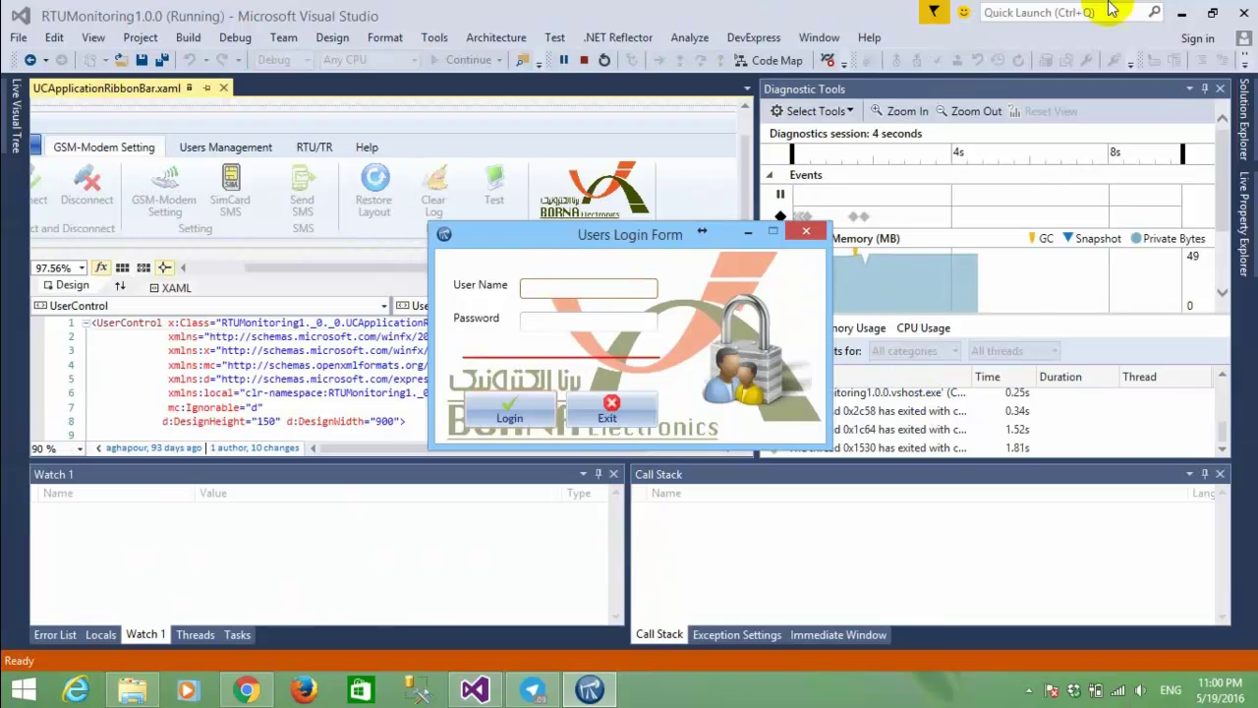
Hide Visual Studio and sign in with the user name and account password, retrying after a failed attempt.
click(1180, 11)
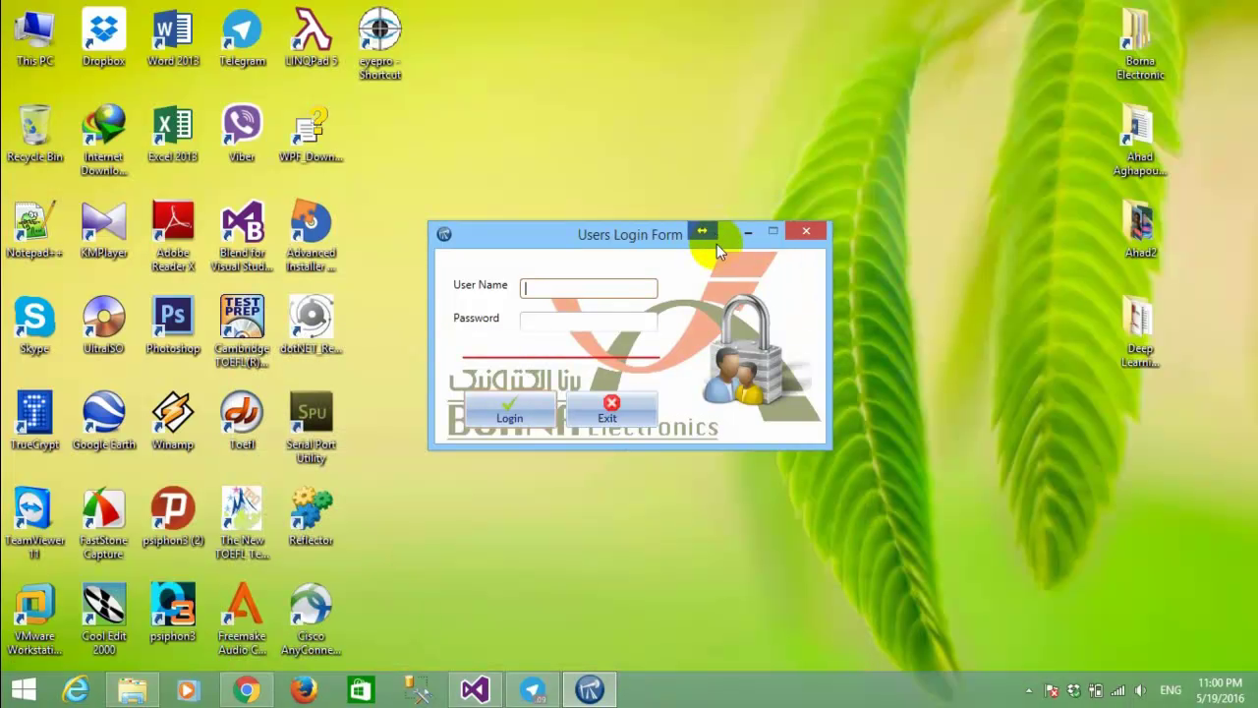
text(ahad)
key(Tab)
text(1234)
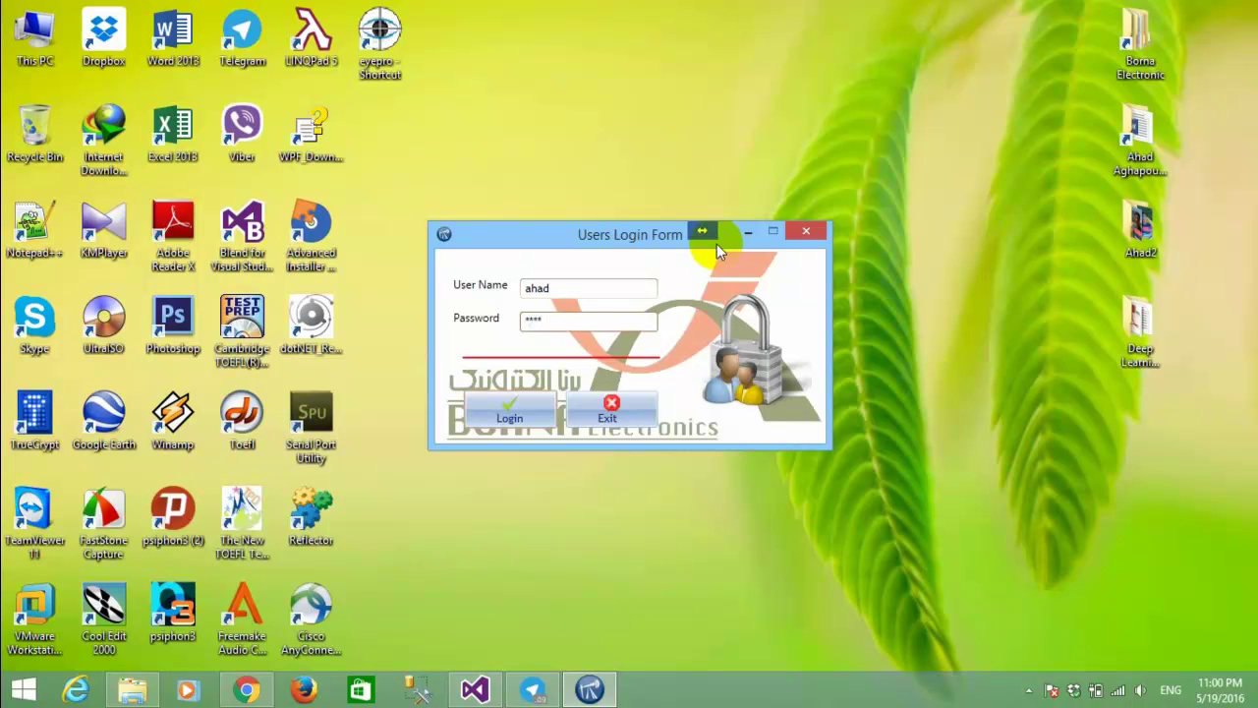
key(BackSpace)
key(Return)
key(Return)
text(1234)
key(Return)
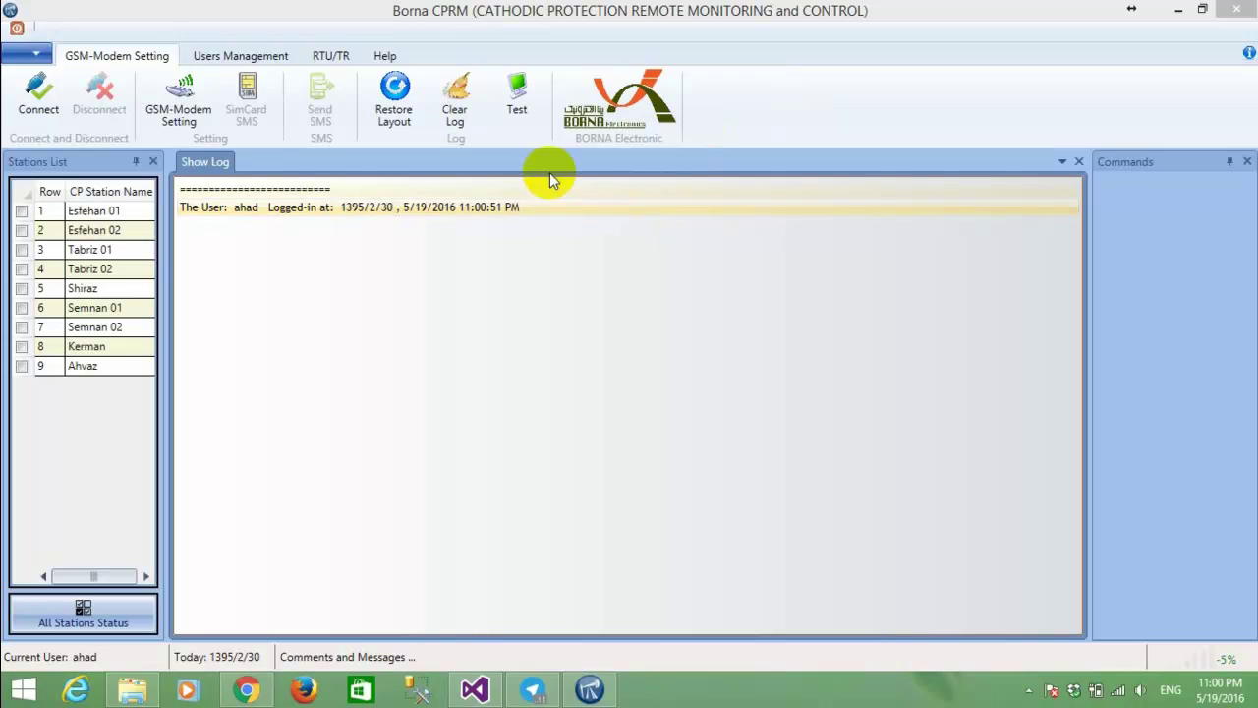
click(588, 690)
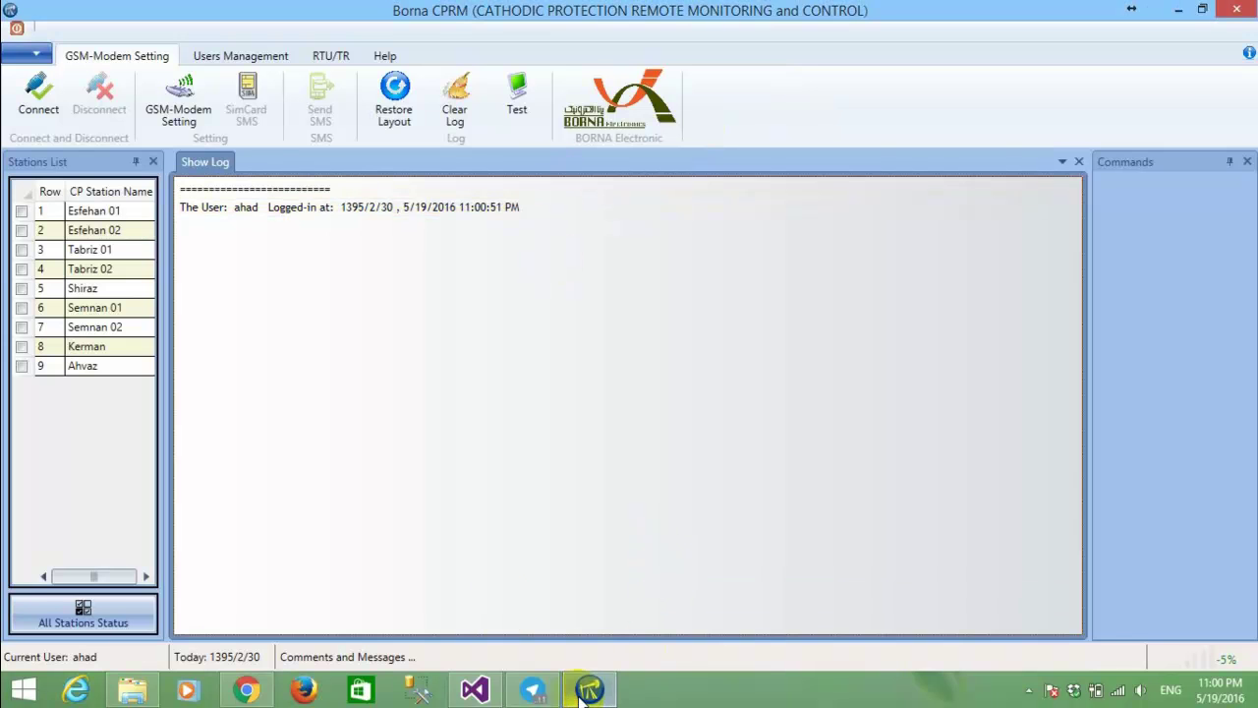
Open Device Manager from This PC's properties, closing the System window behind it.
click(1179, 9)
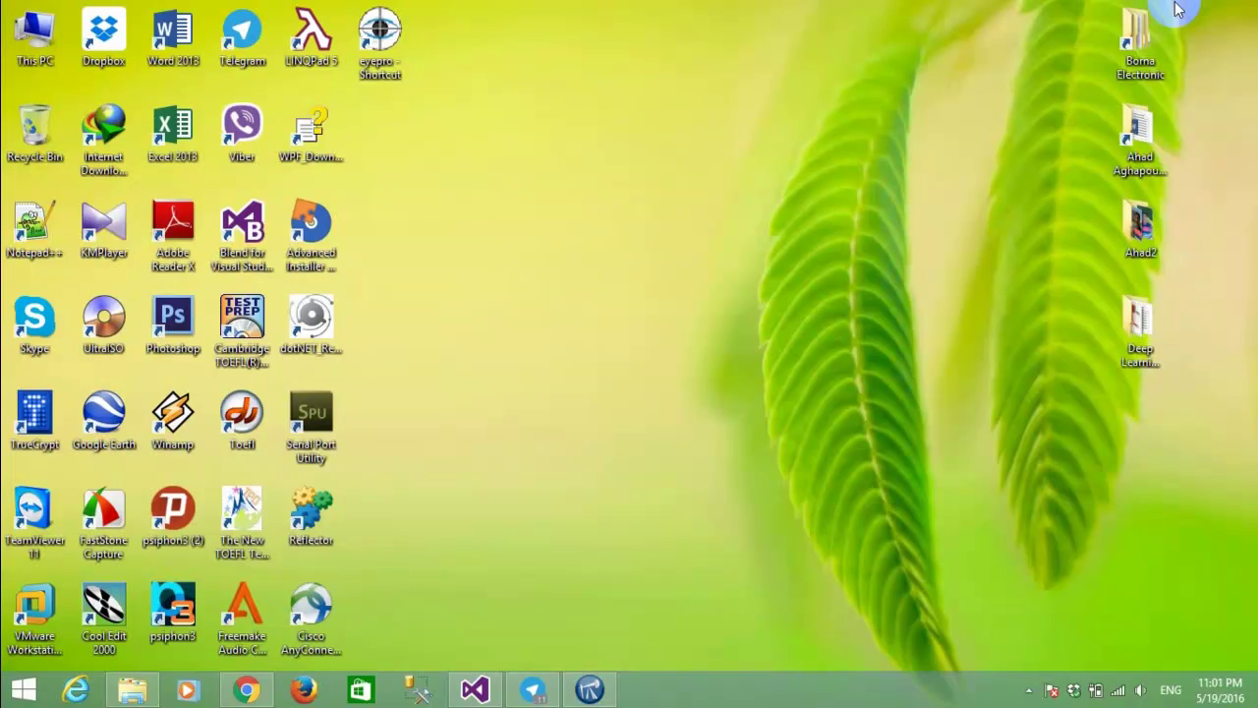
right_click(40, 43)
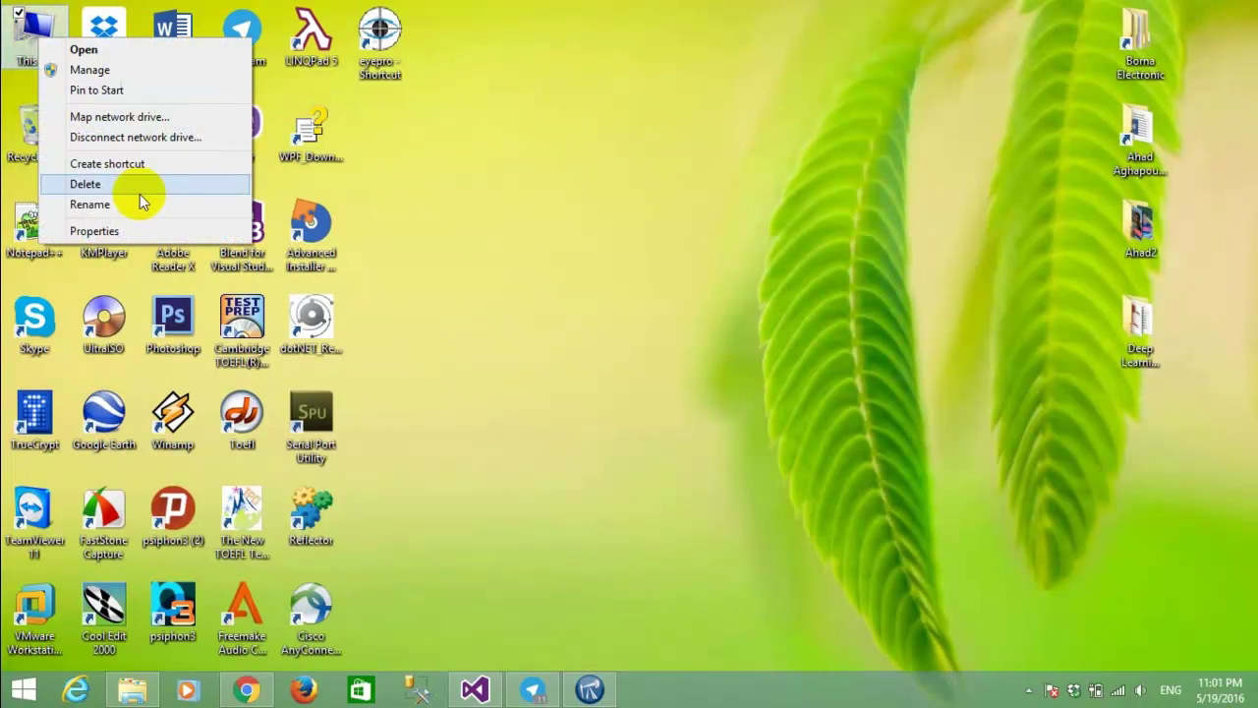
click(109, 229)
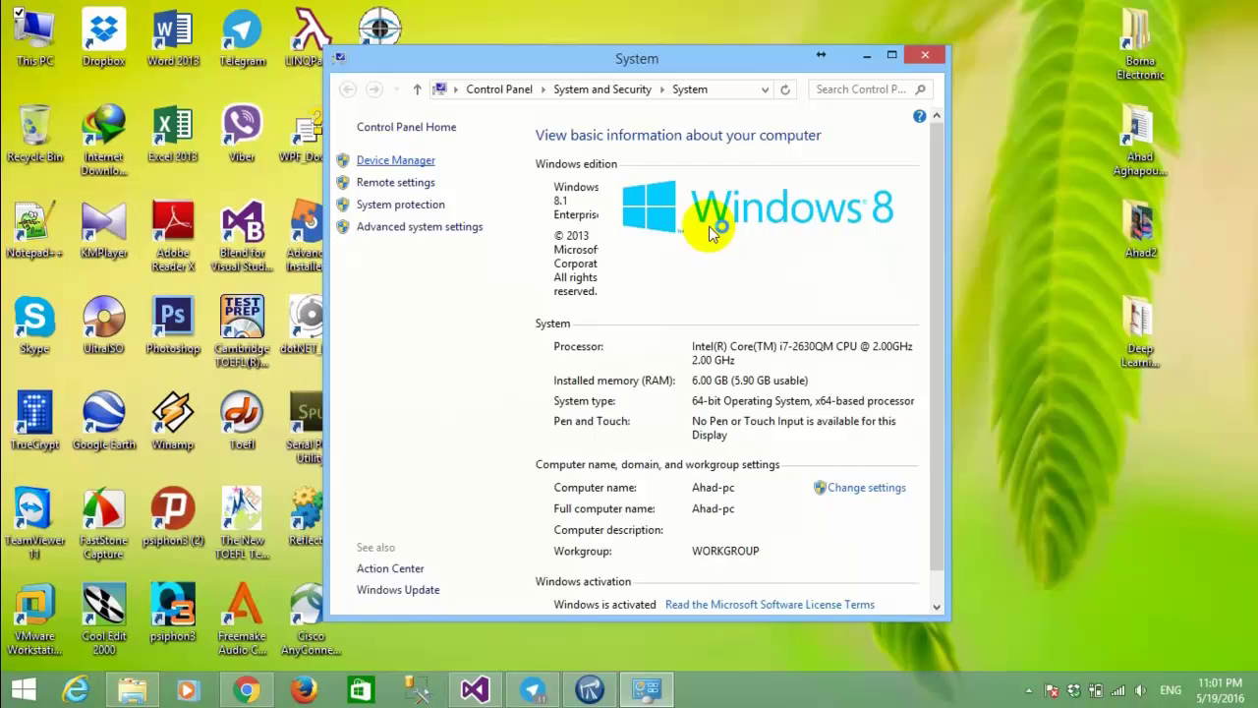
click(941, 61)
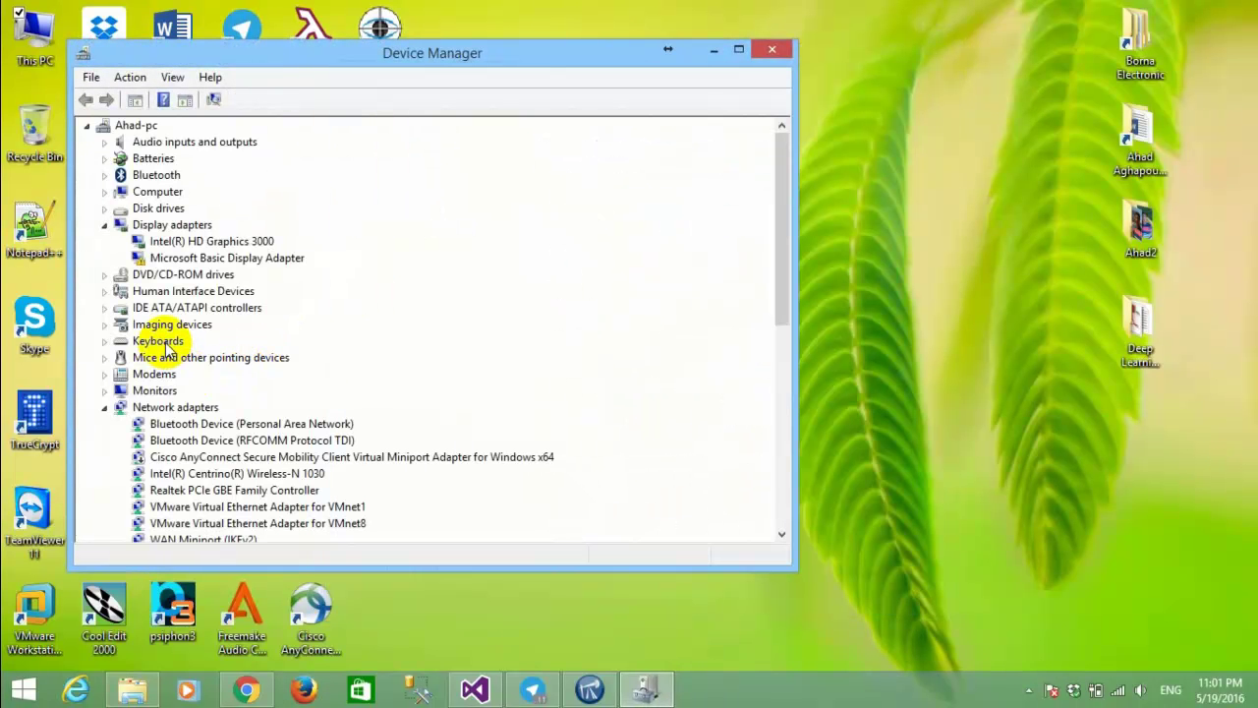
Confirm under Ports (COM & LPT) that the Prolific USB-to-Serial Comm Port is COM3, then close Device Manager.
click(105, 226)
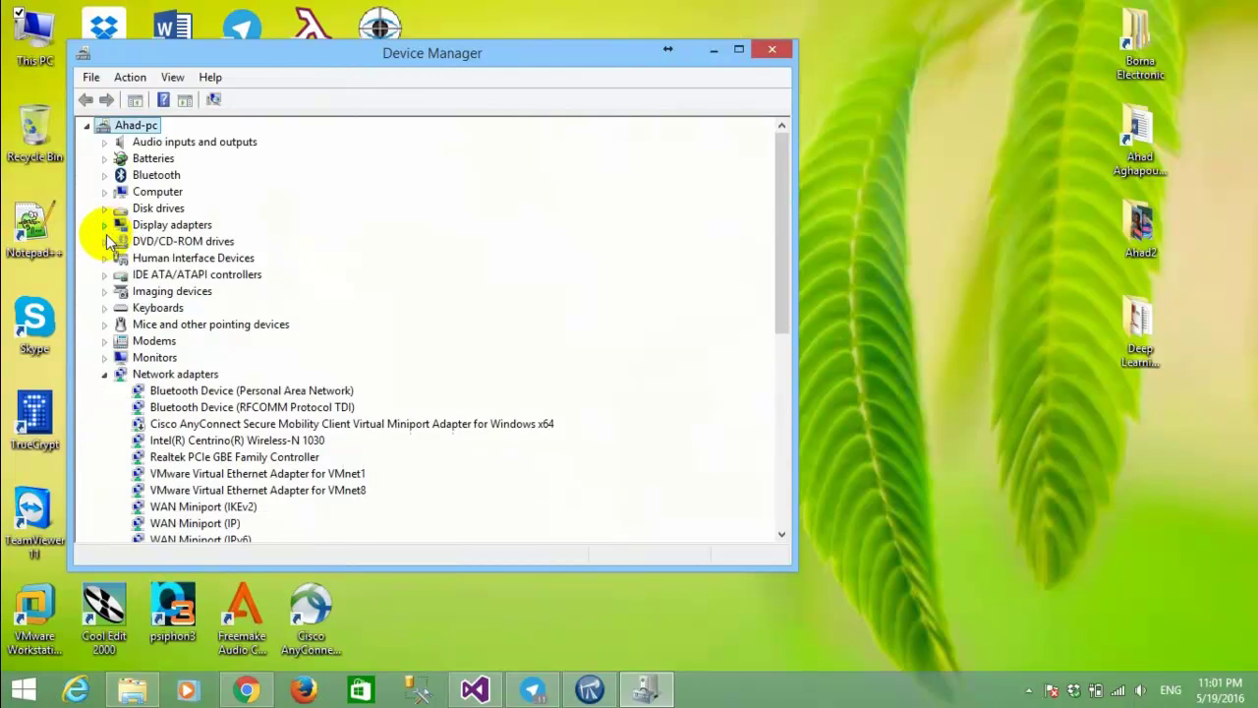
scroll(134, 319, down, 2)
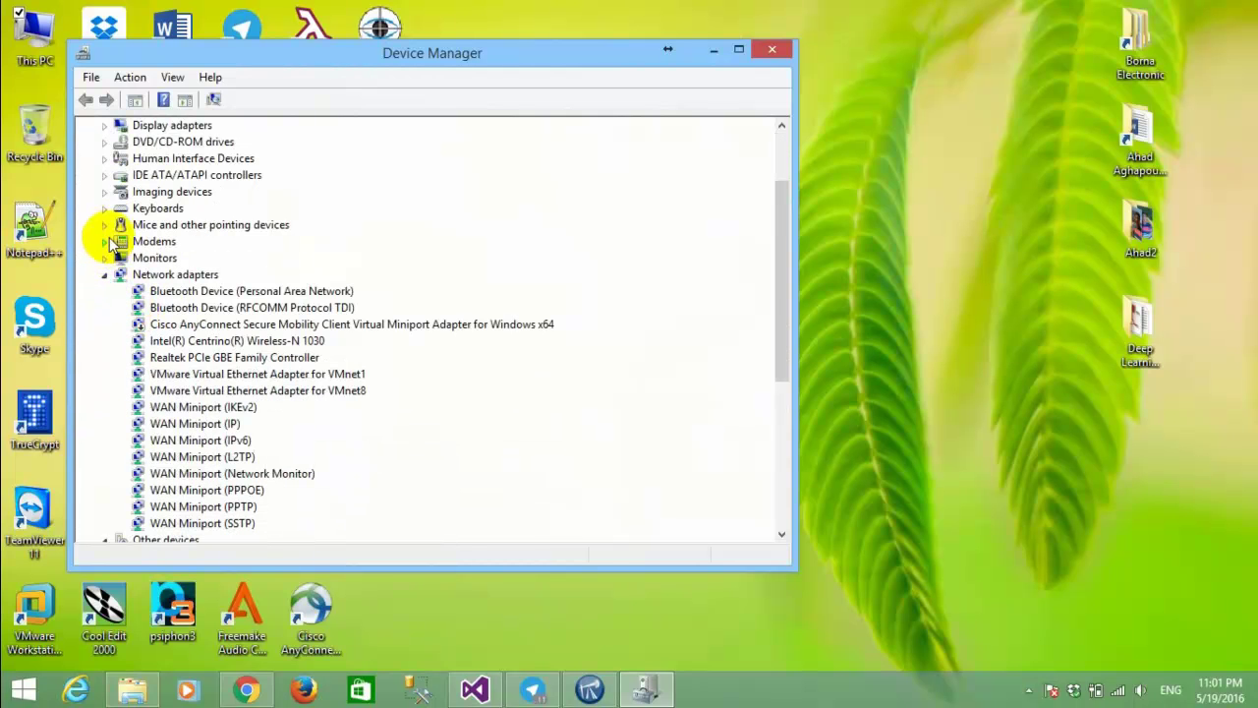
scroll(116, 278, down, 5)
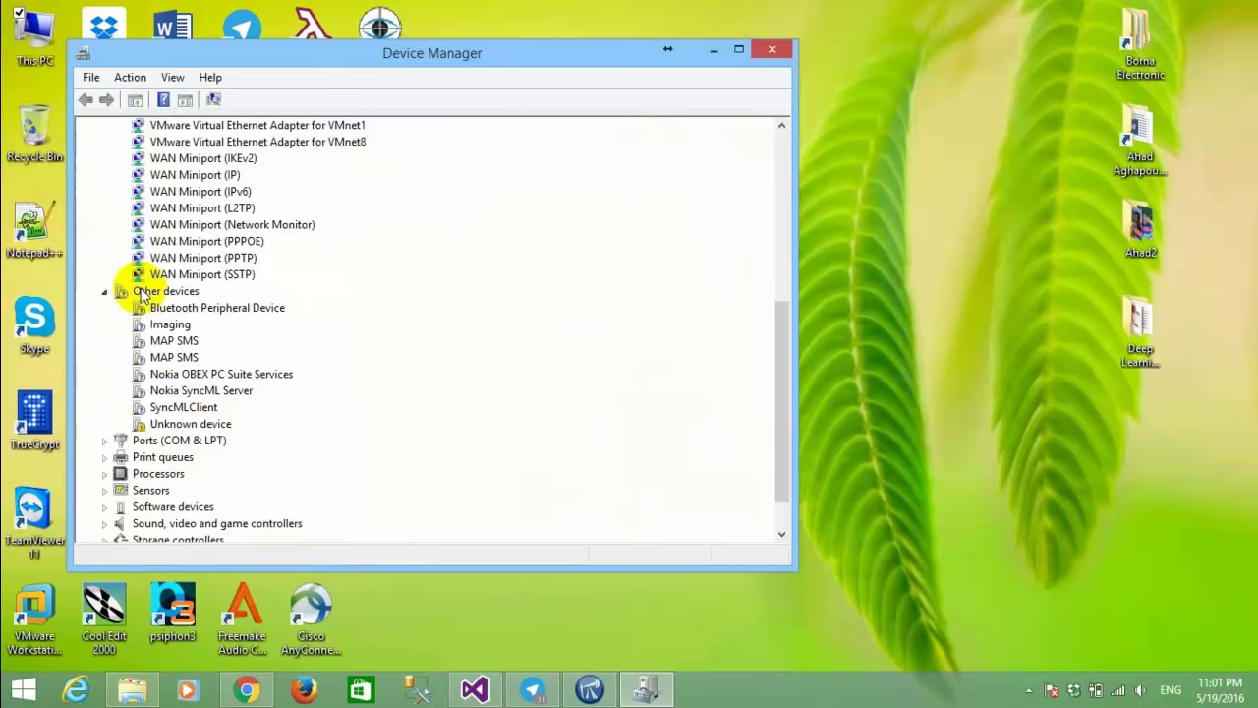
double_click(120, 440)
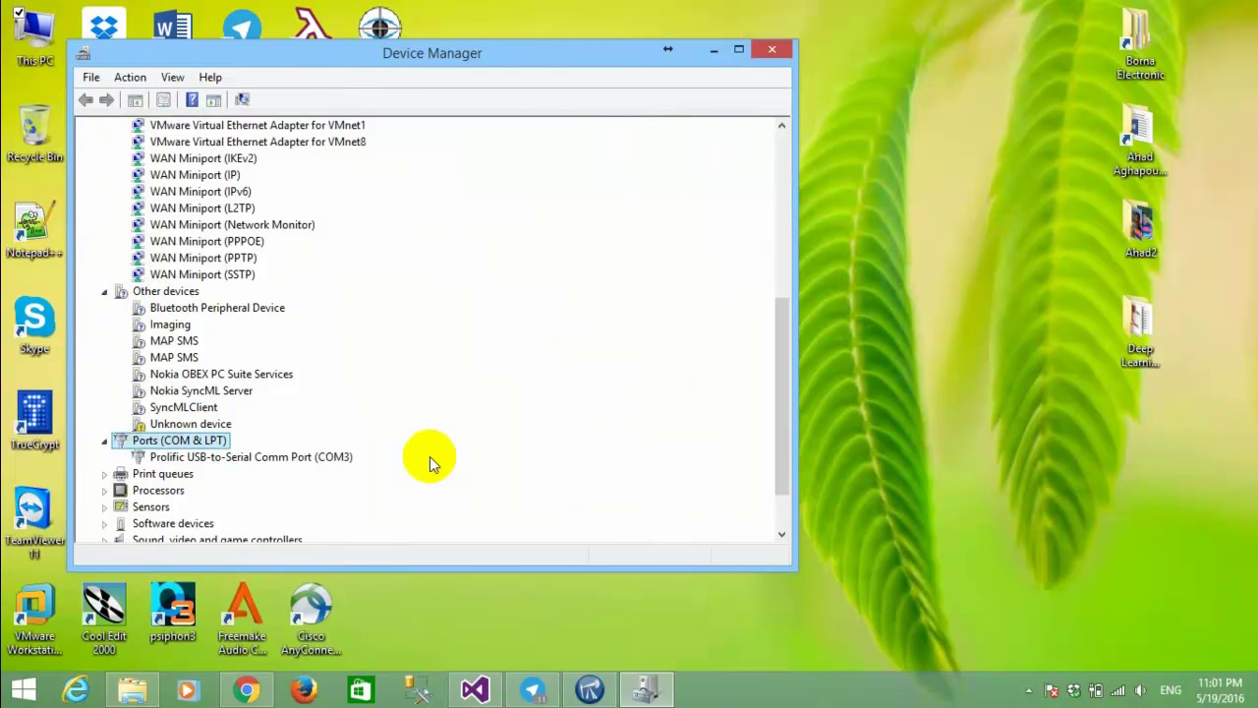
click(264, 459)
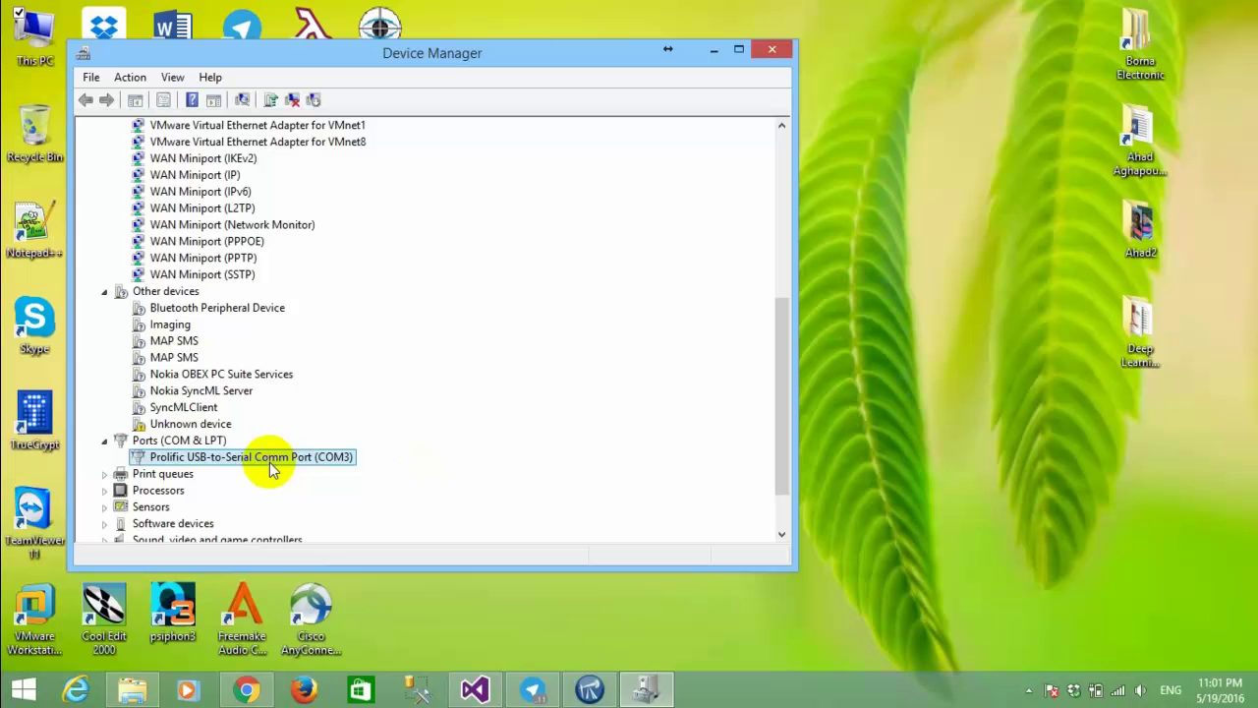
click(769, 49)
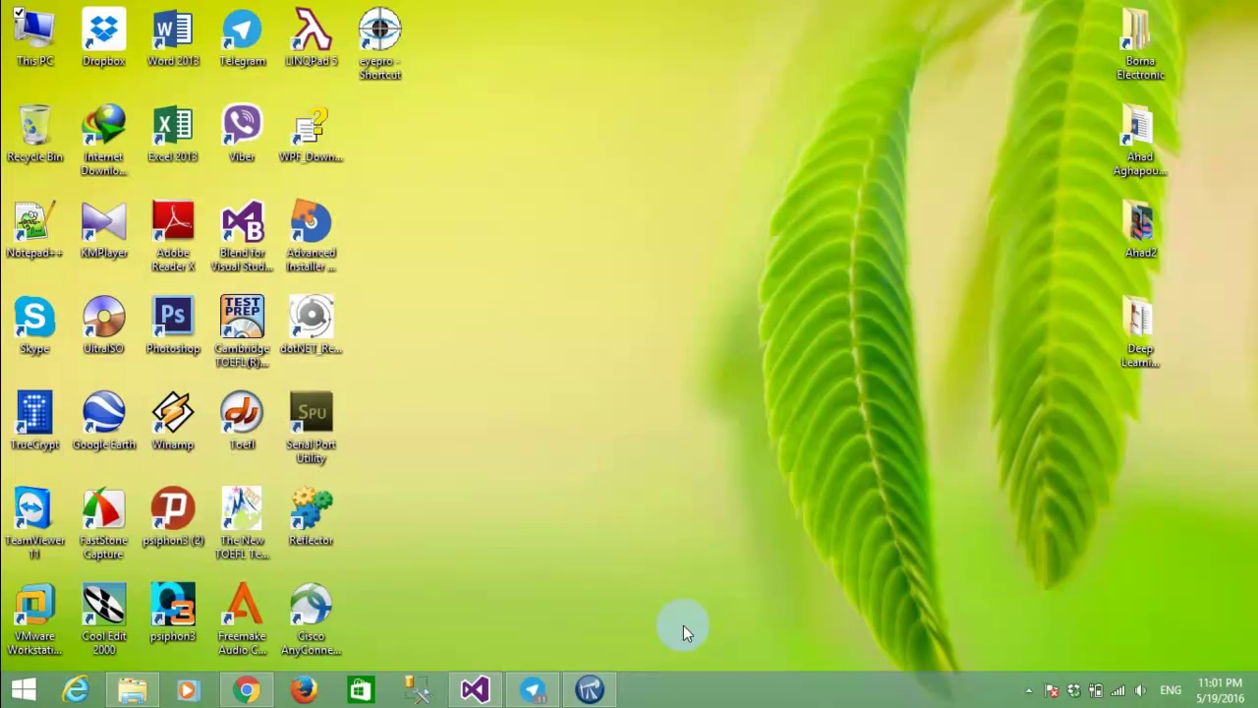
In GSM-Modem Setting choose port COM3 with 115200 baud, save, and acknowledge the confirmation.
click(589, 689)
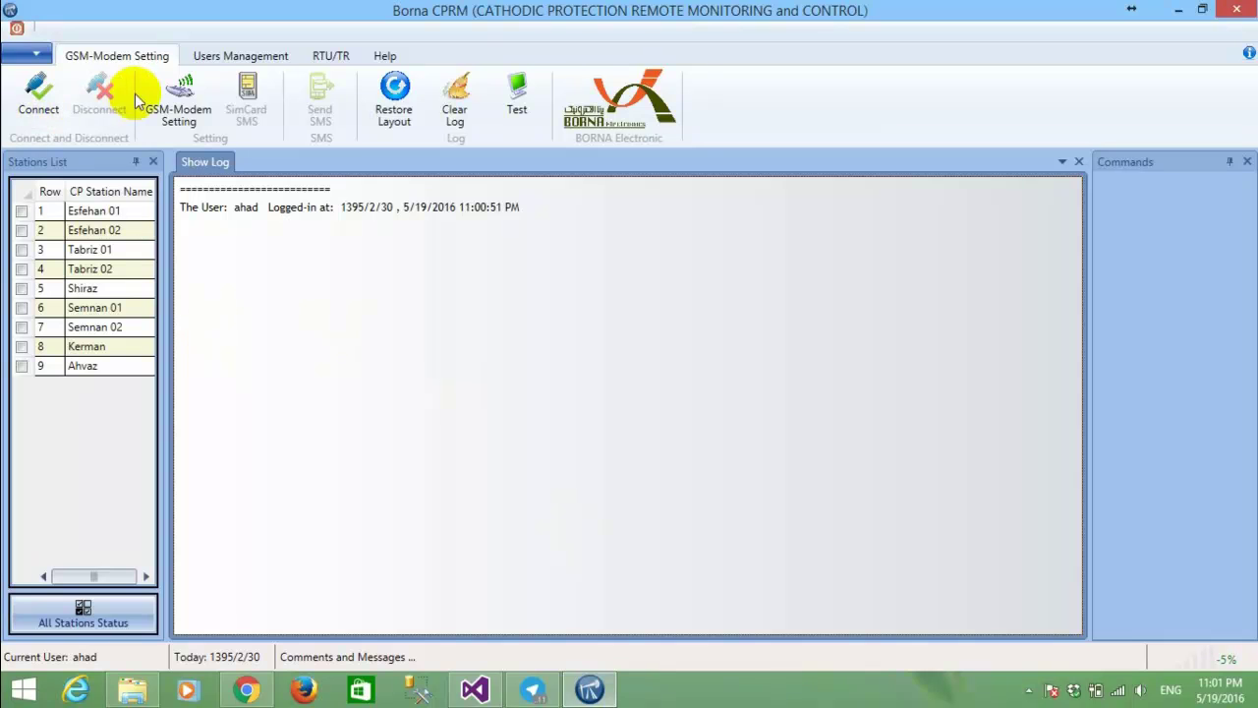
click(172, 100)
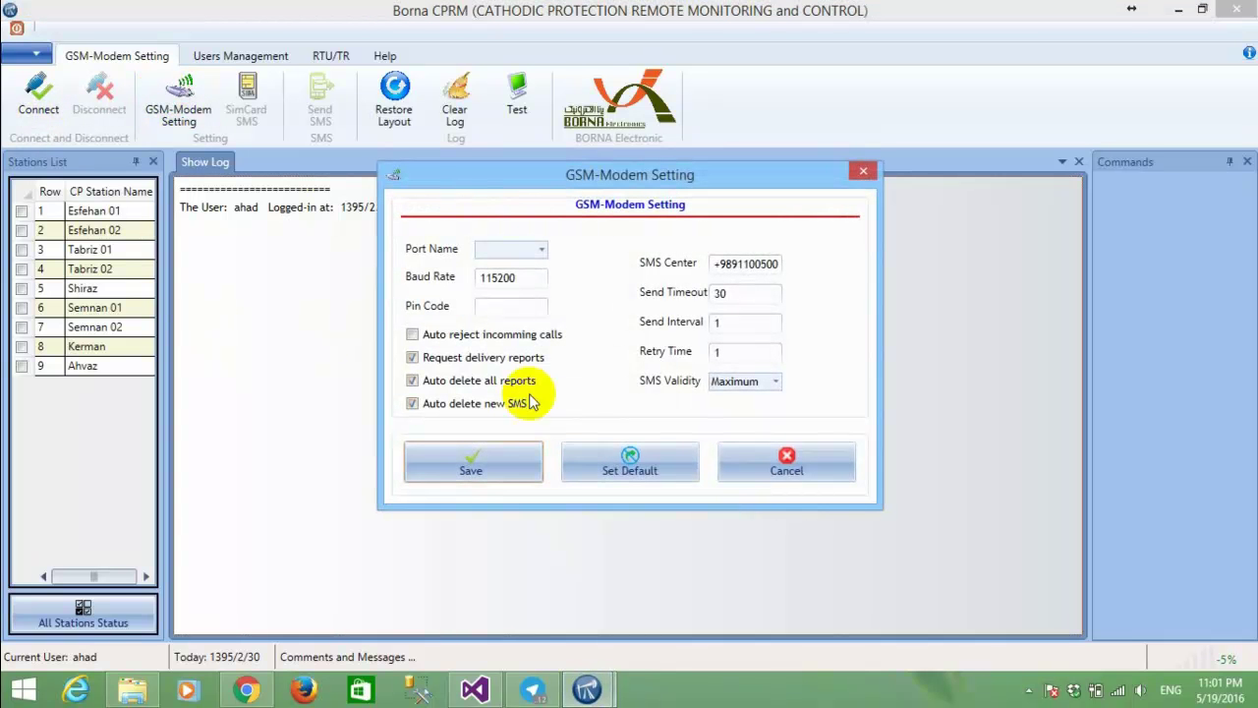
click(637, 476)
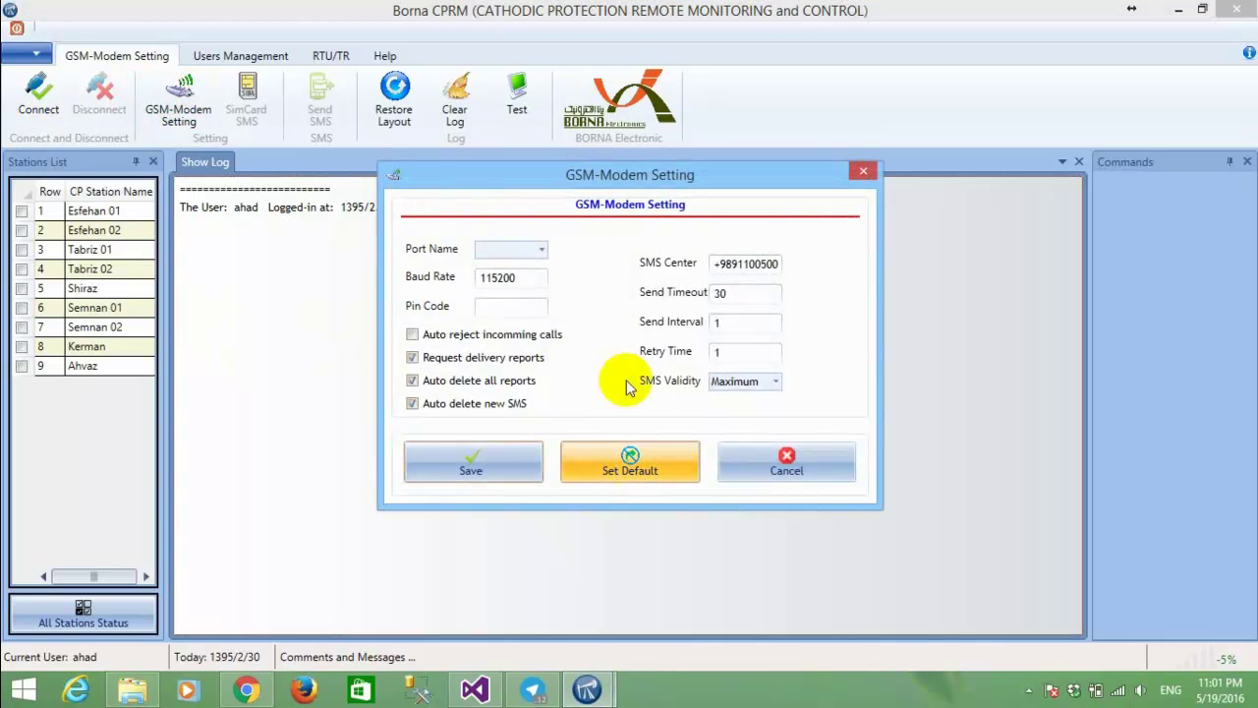
click(541, 251)
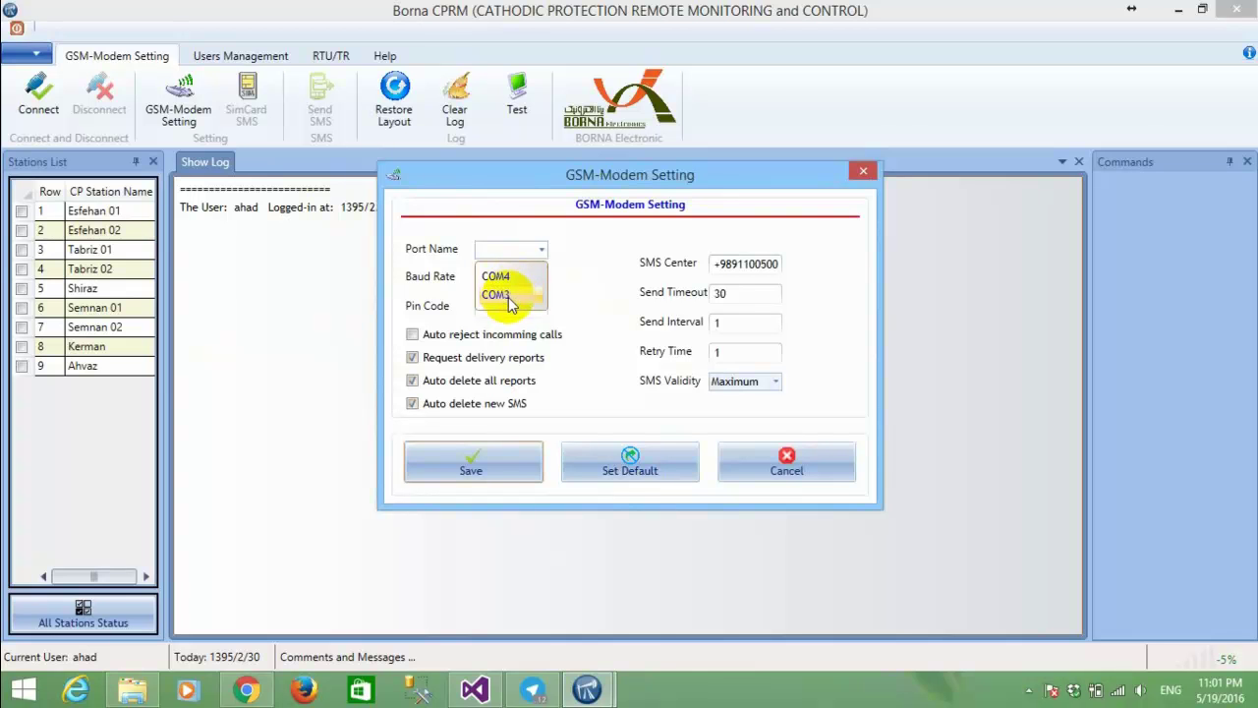
click(504, 297)
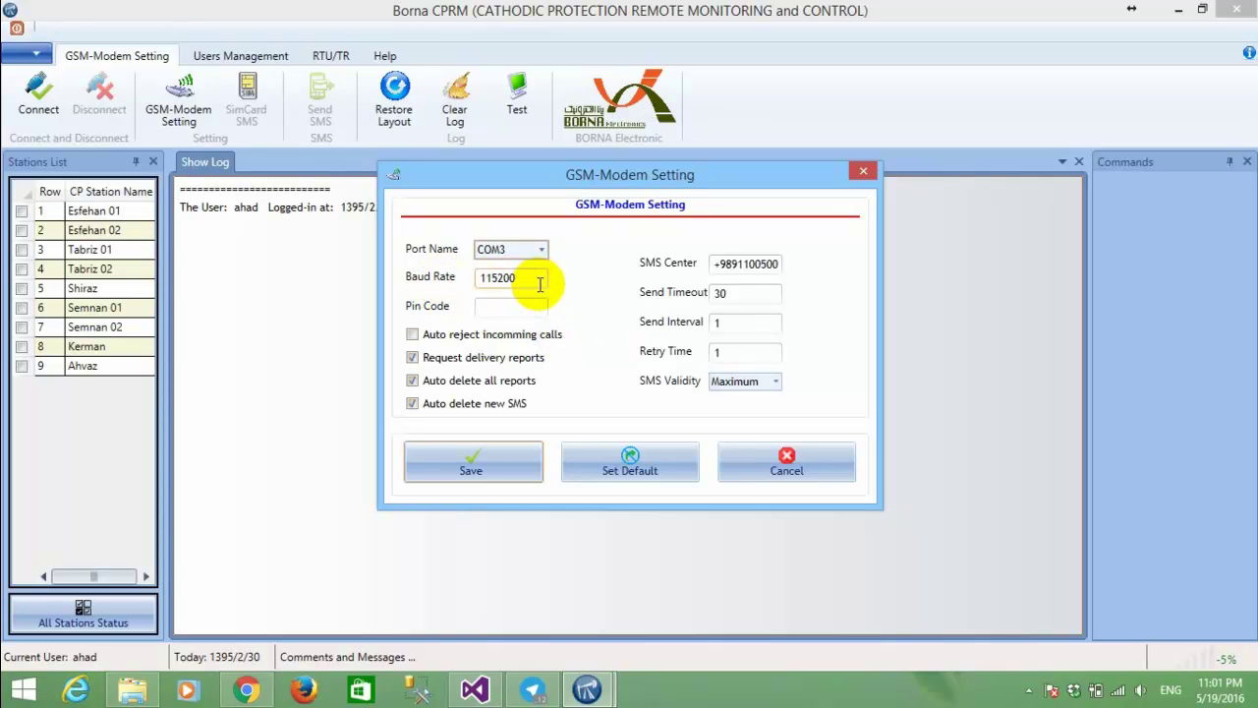
drag(528, 278, 463, 273)
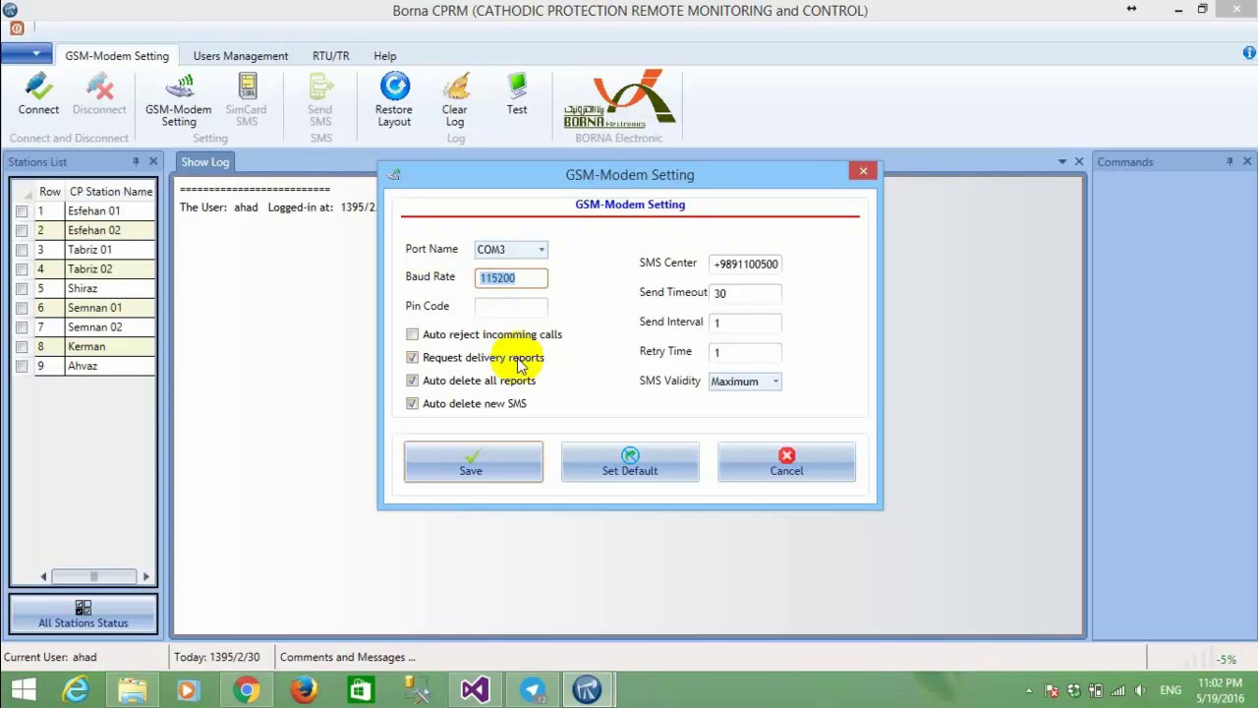
click(505, 460)
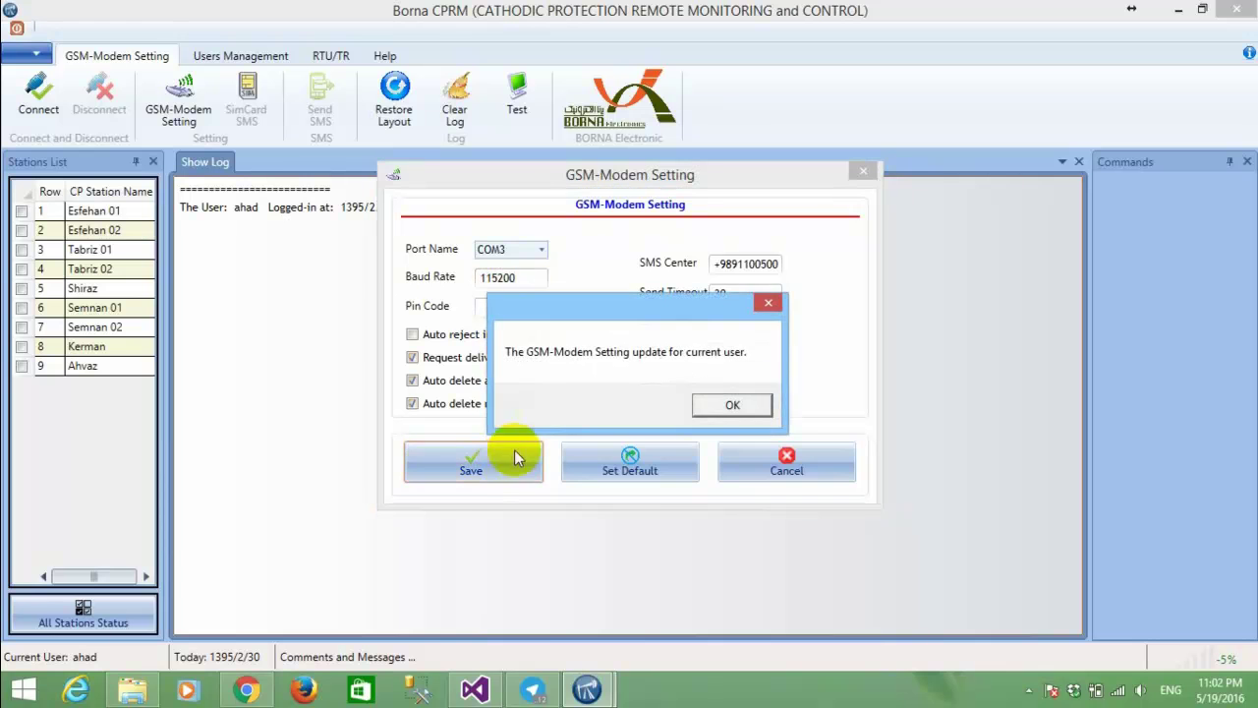
click(746, 404)
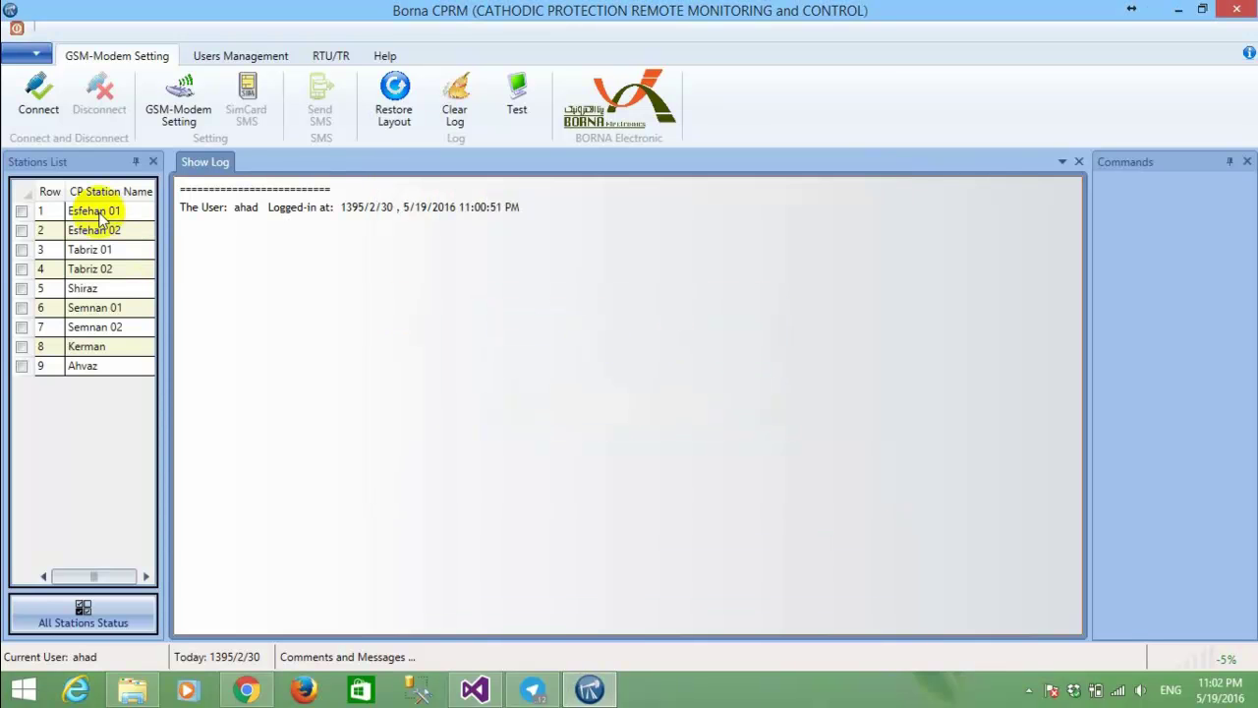
Connect to the GSM modem and check the ERR_SUCCEED result in the log.
click(37, 93)
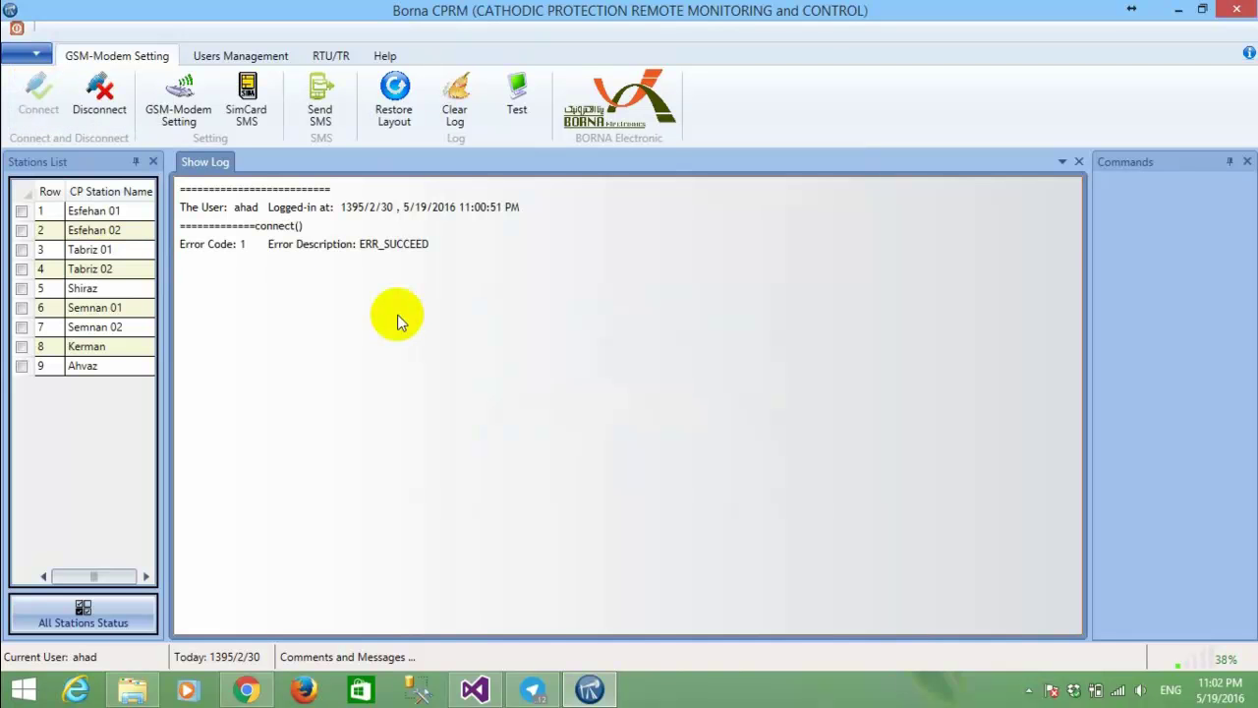
click(225, 246)
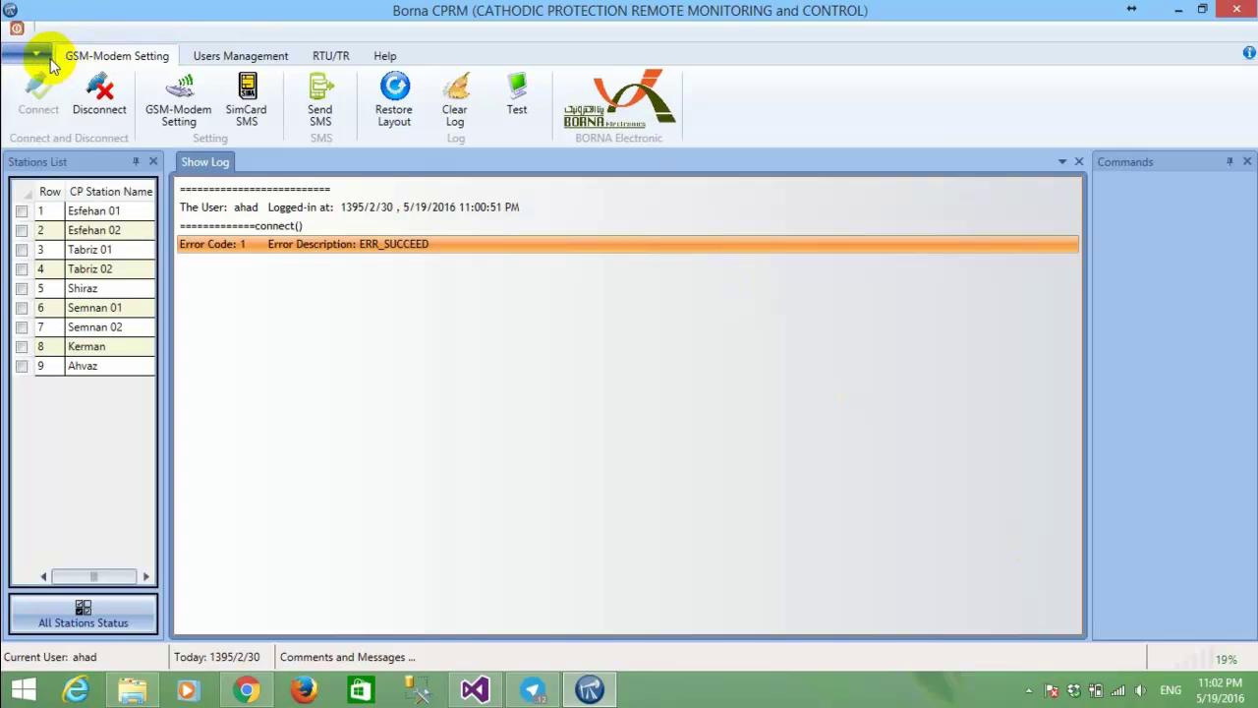
click(211, 55)
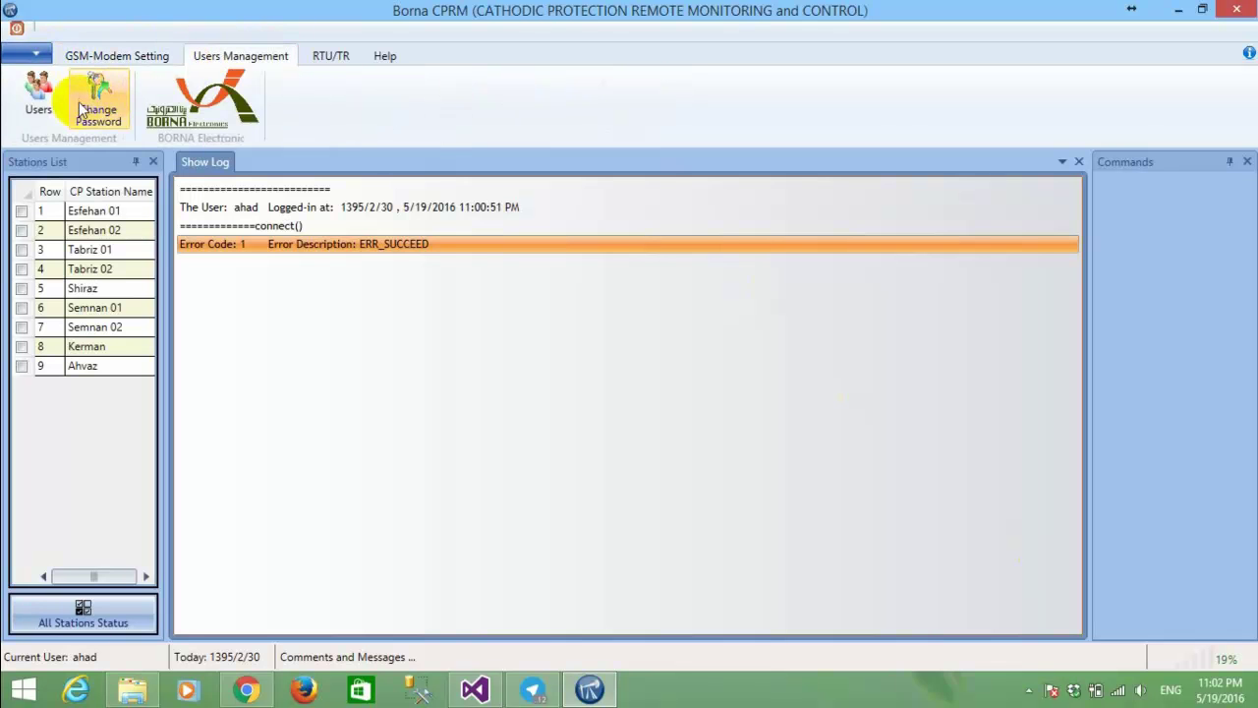
click(47, 96)
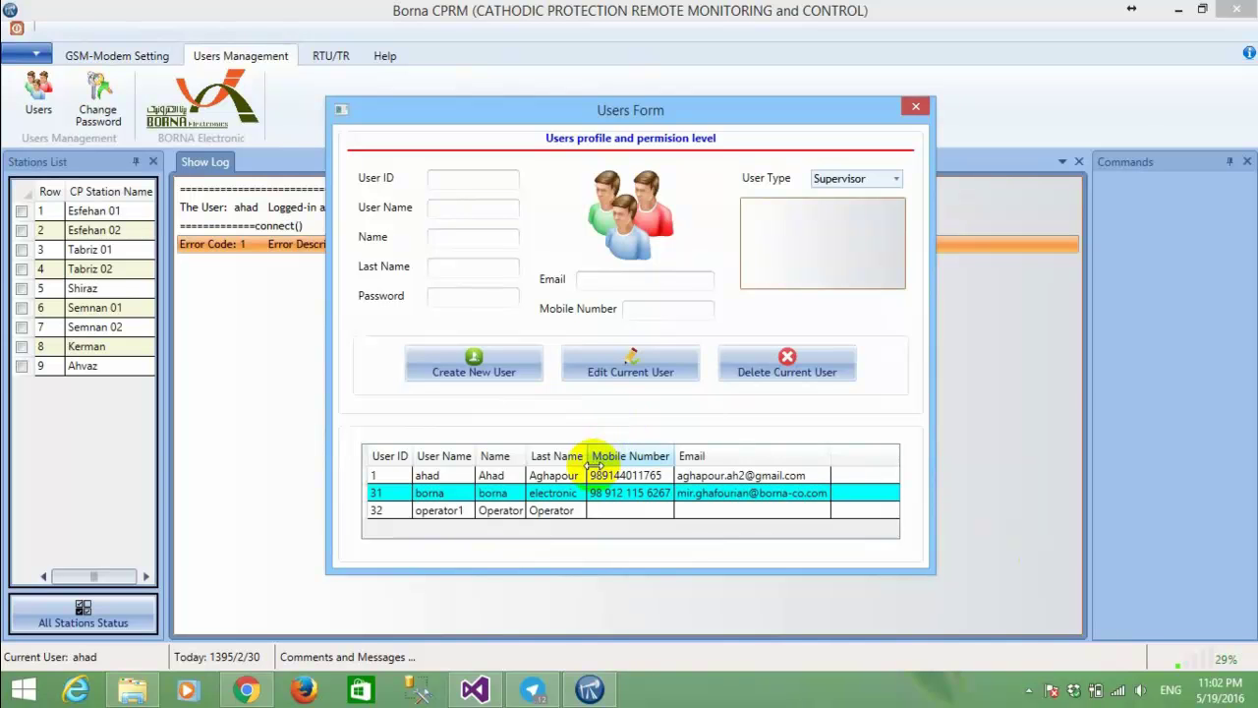
click(556, 476)
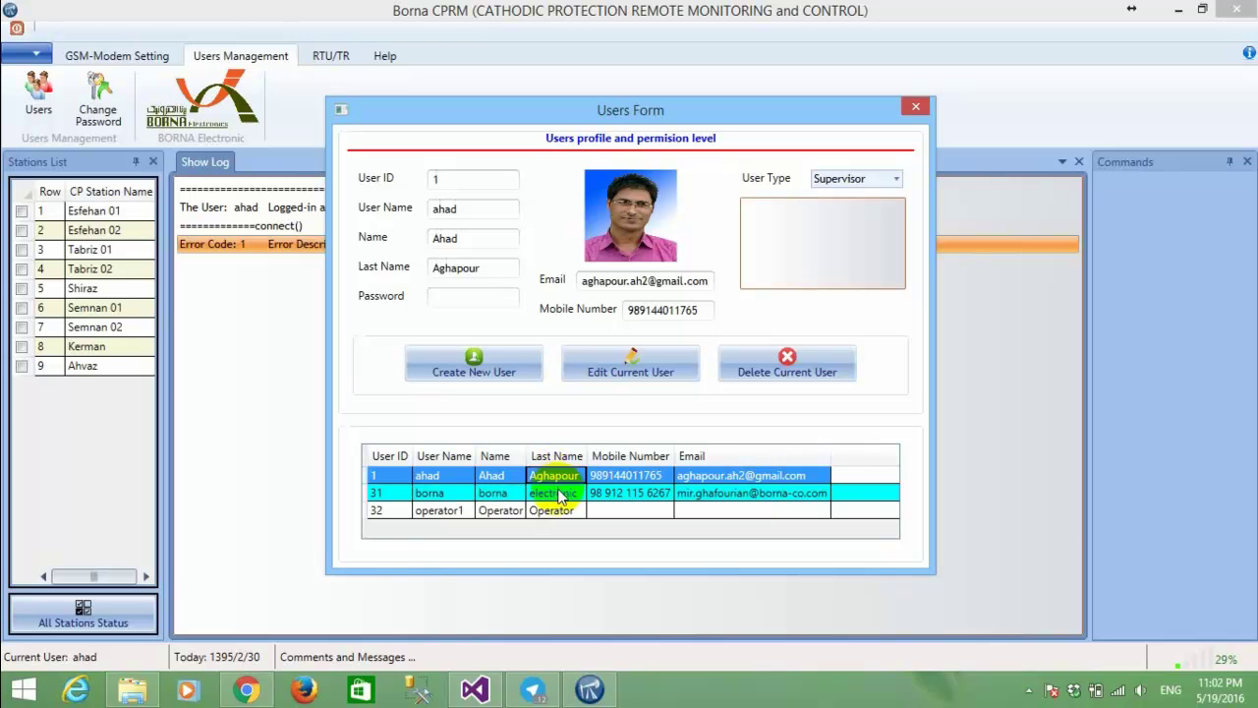
click(554, 492)
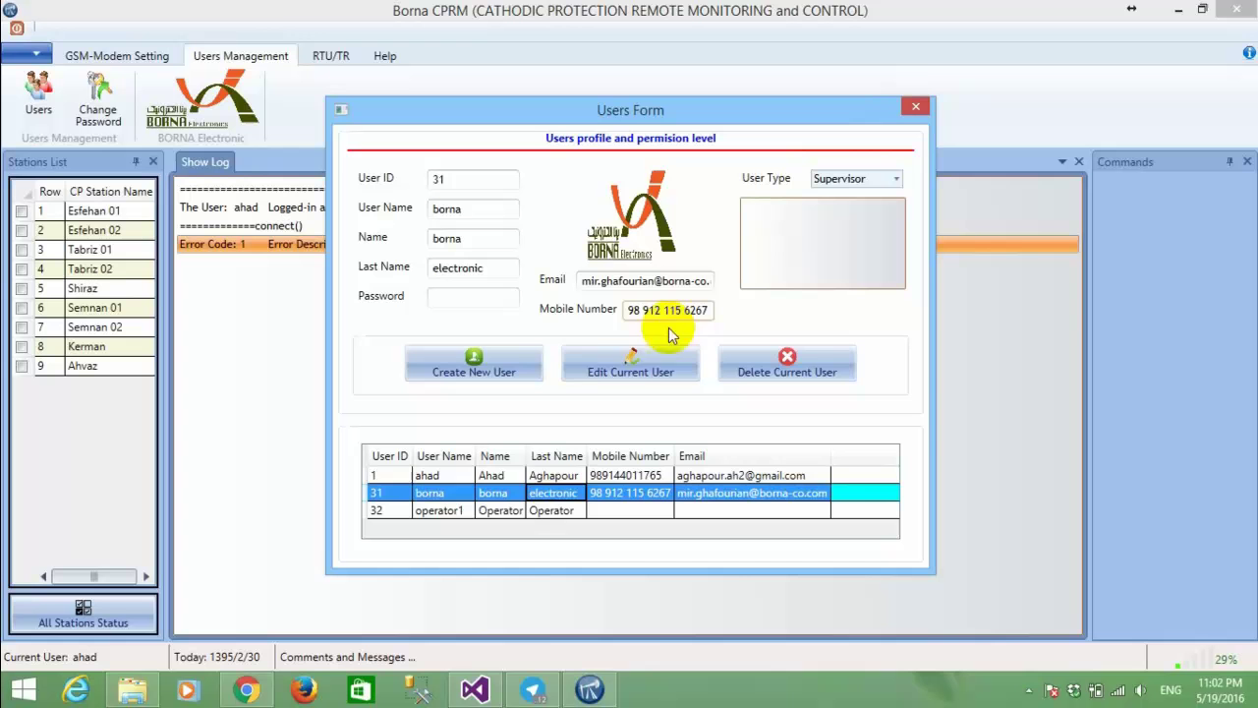
click(546, 476)
click(652, 356)
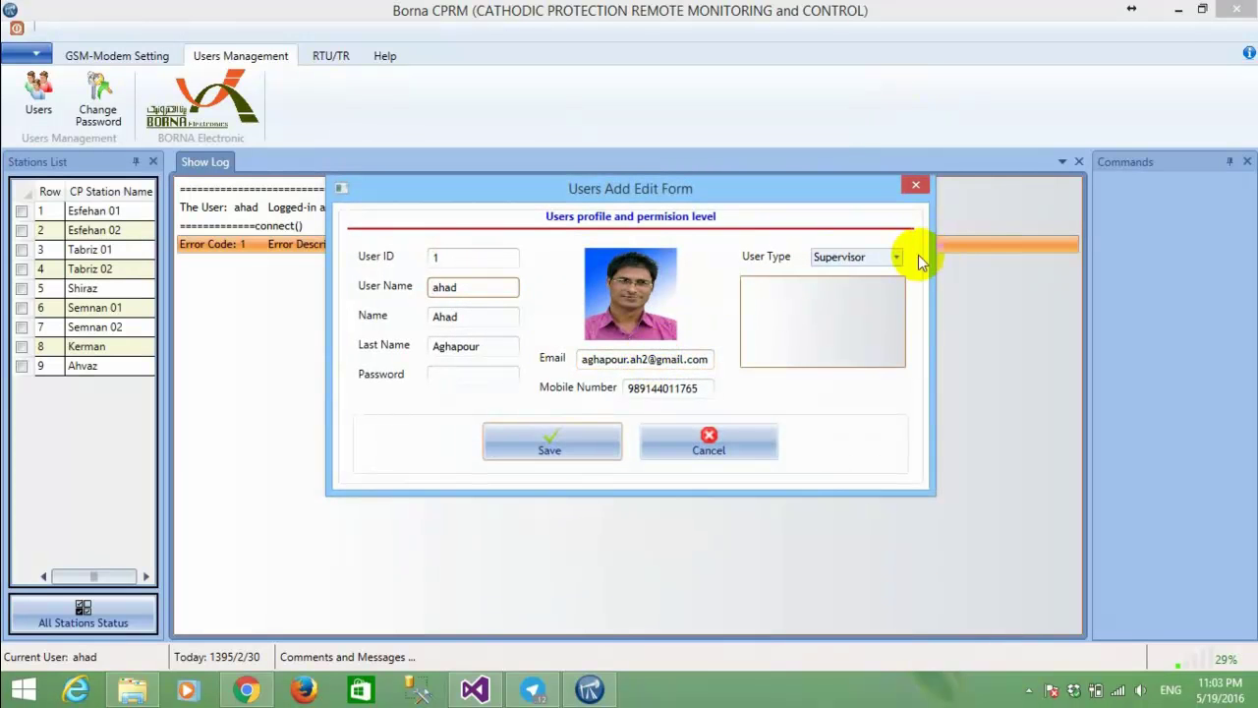
click(896, 258)
click(899, 258)
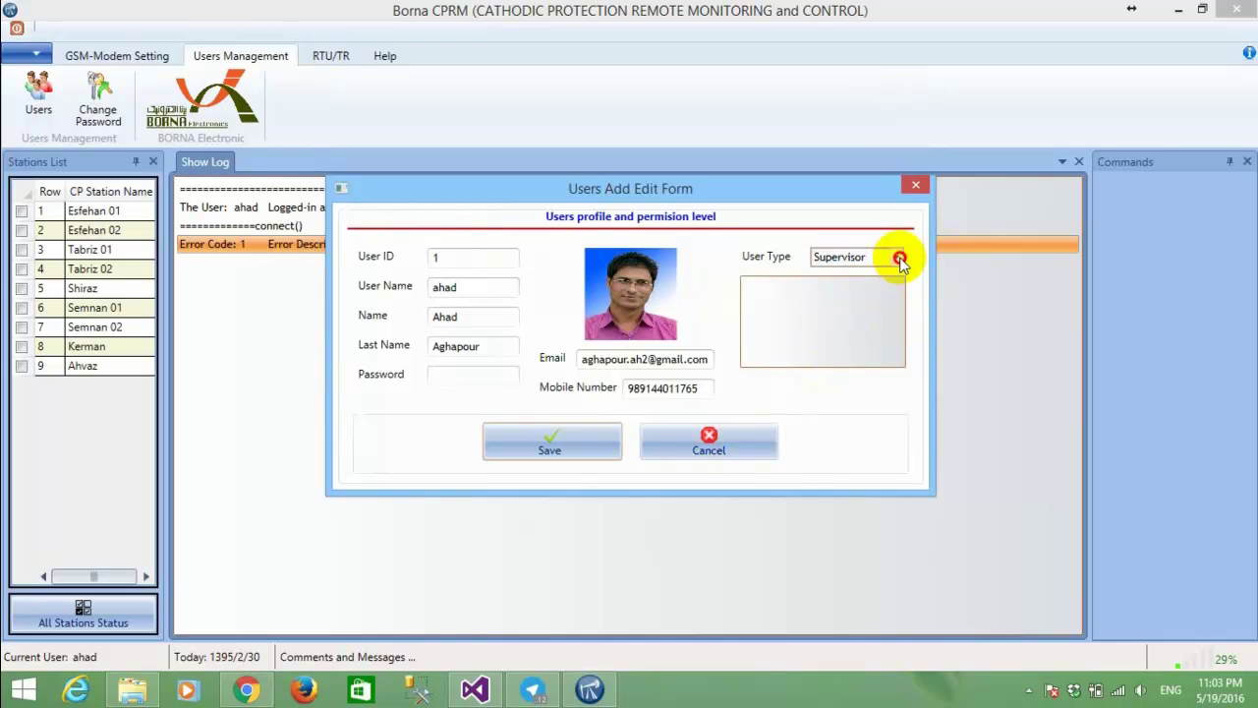
click(898, 257)
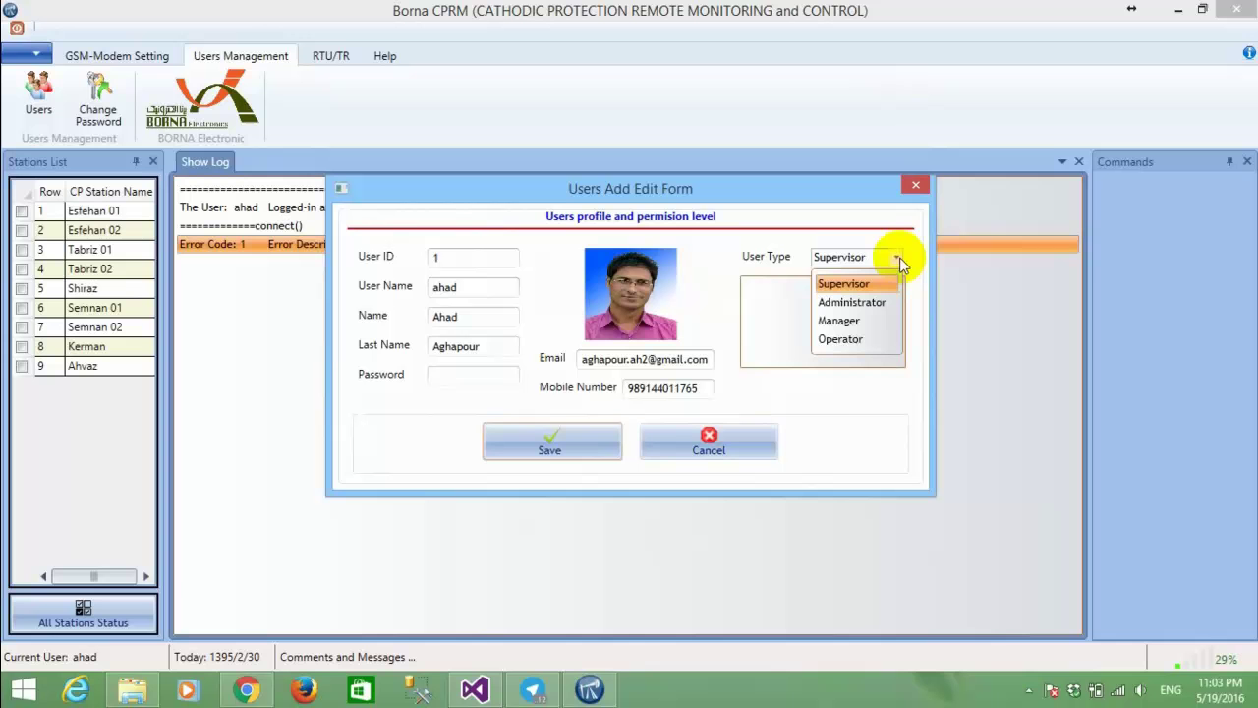
click(769, 441)
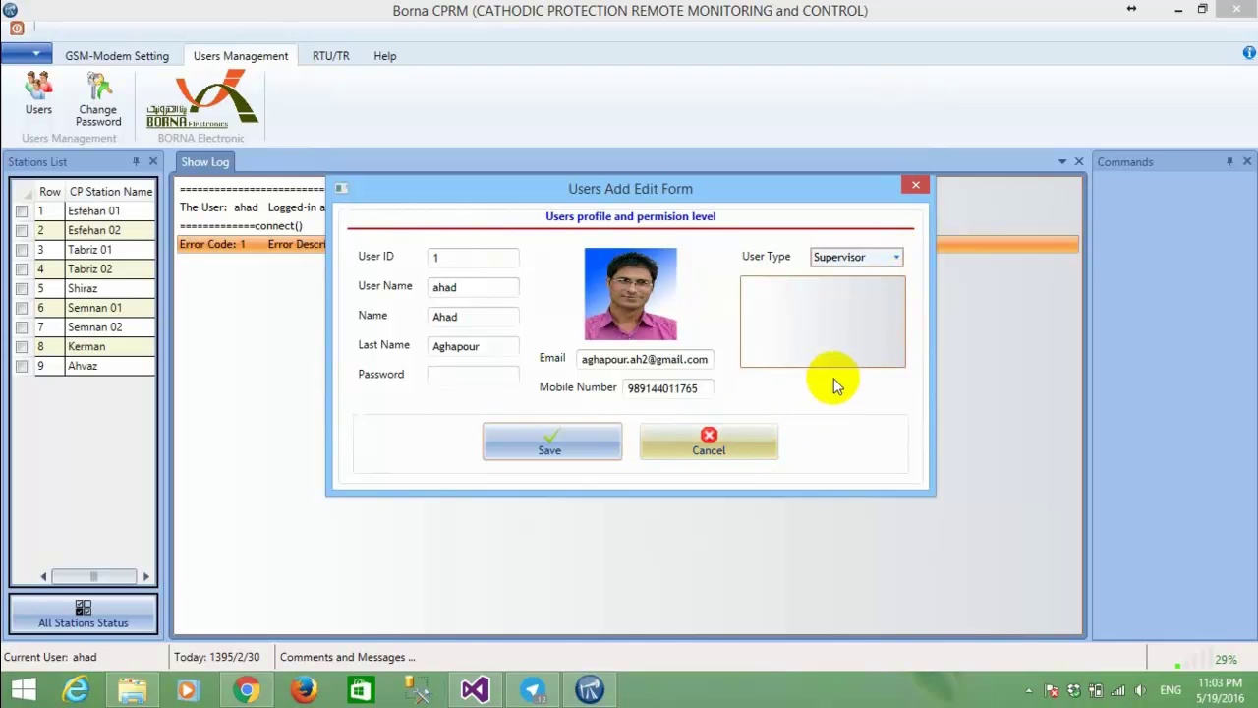
click(770, 441)
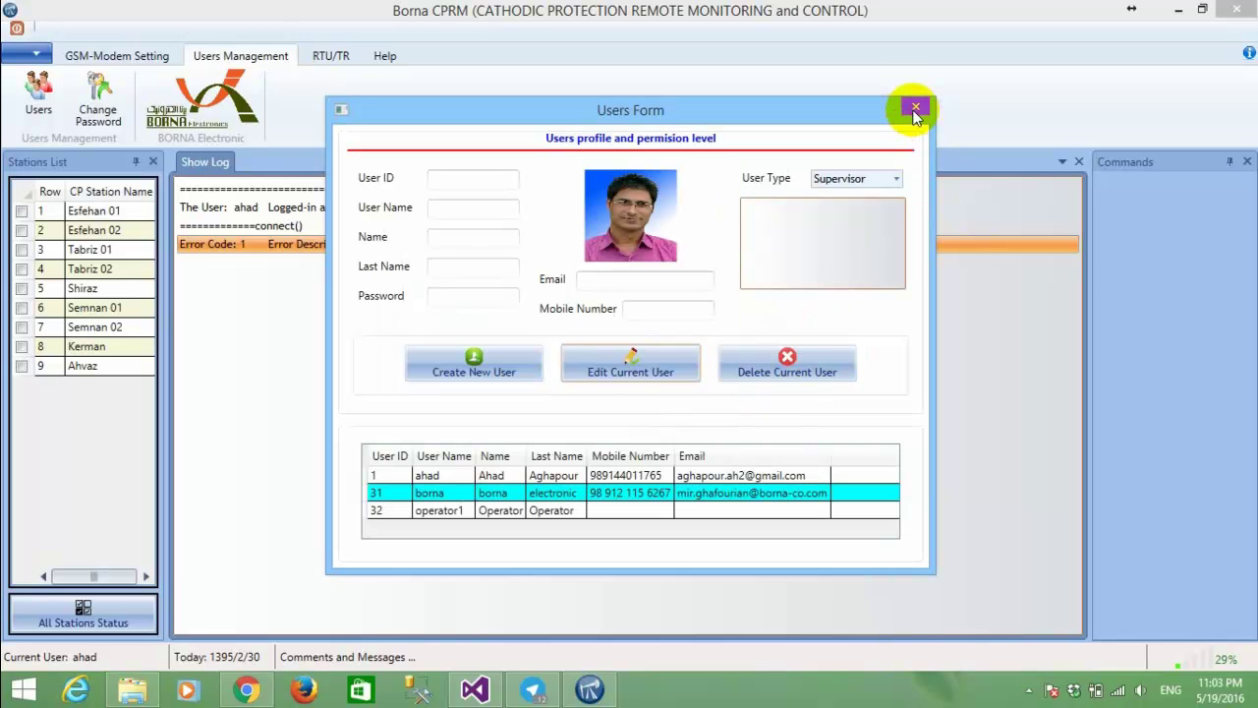
Close the Users Form, cancel the password change form, and return to the GSM-Modem Setting tab.
click(915, 106)
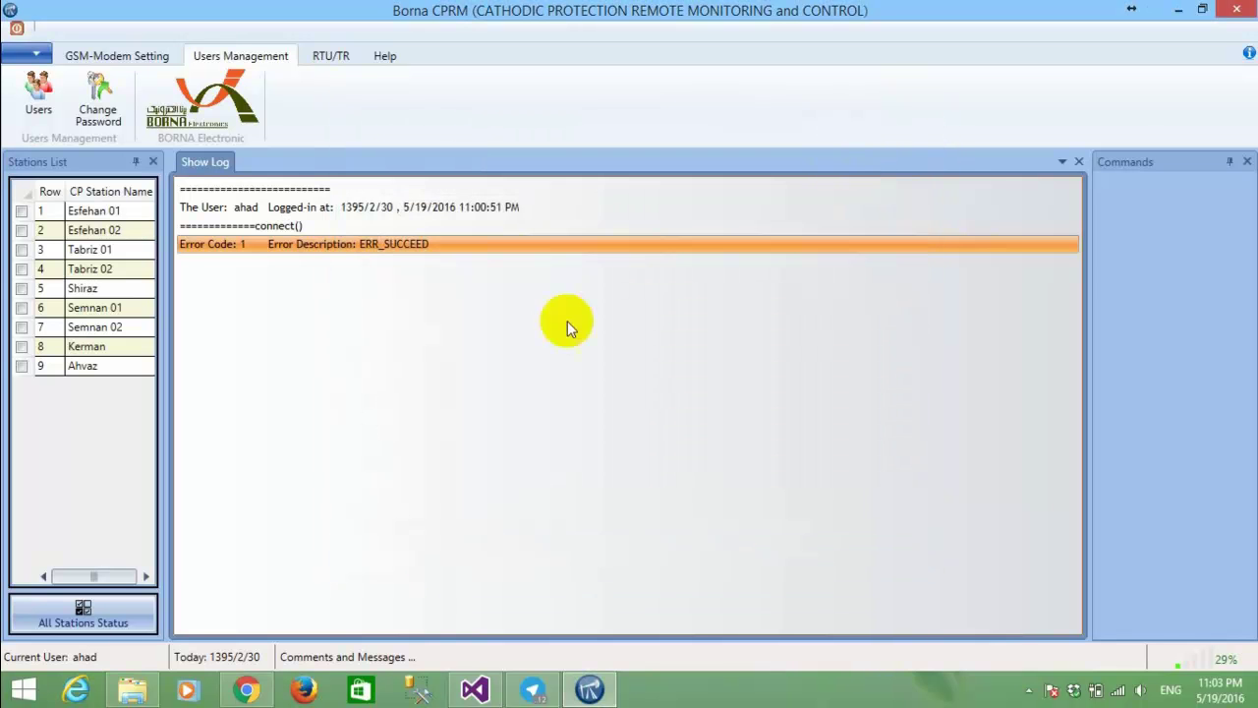
click(98, 98)
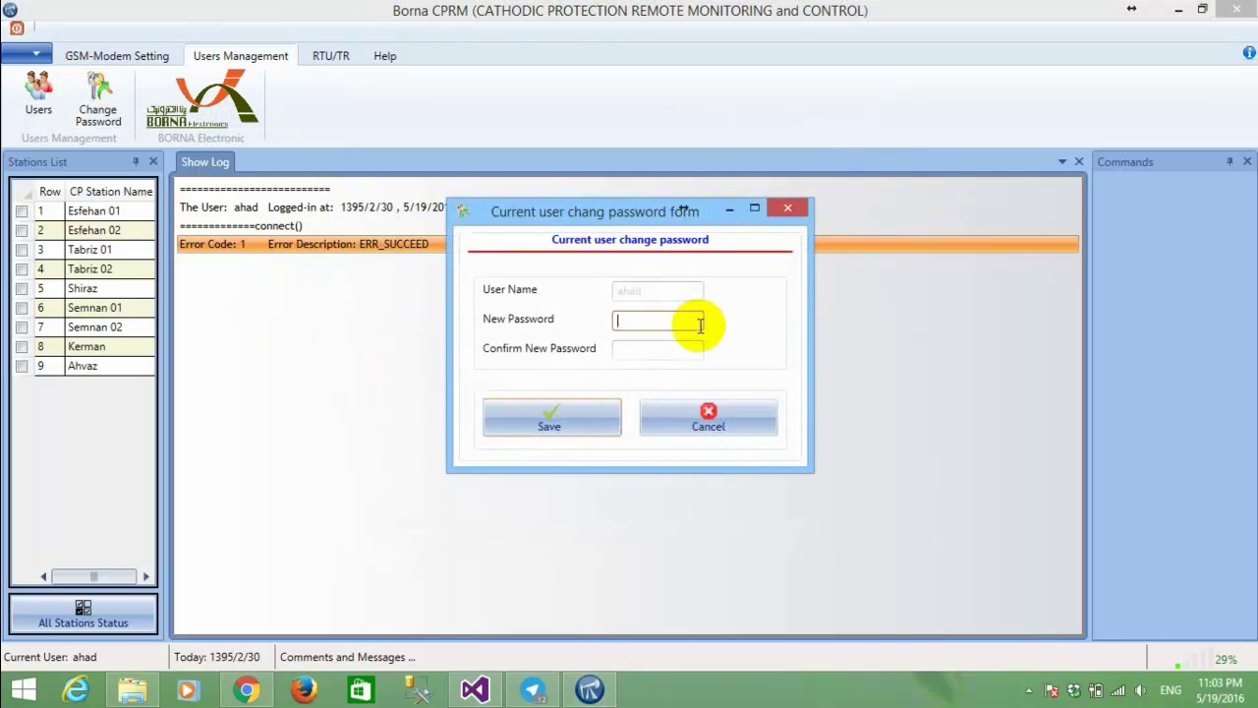
click(685, 431)
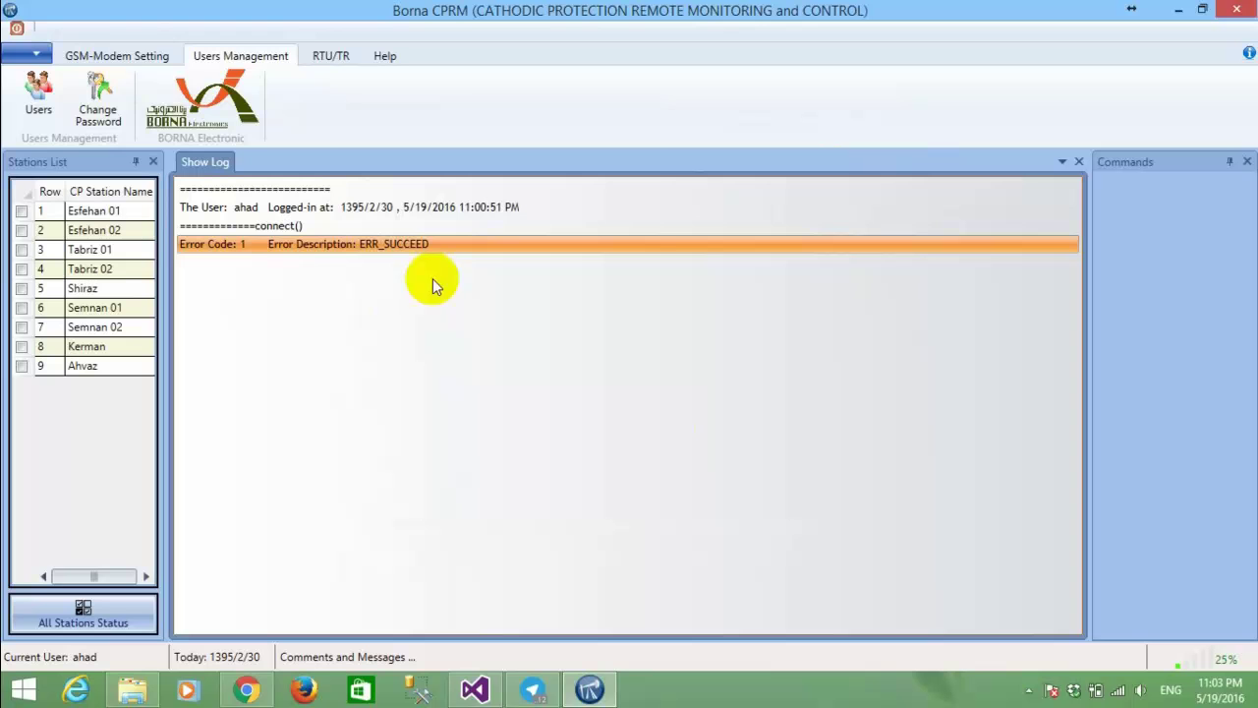
click(147, 57)
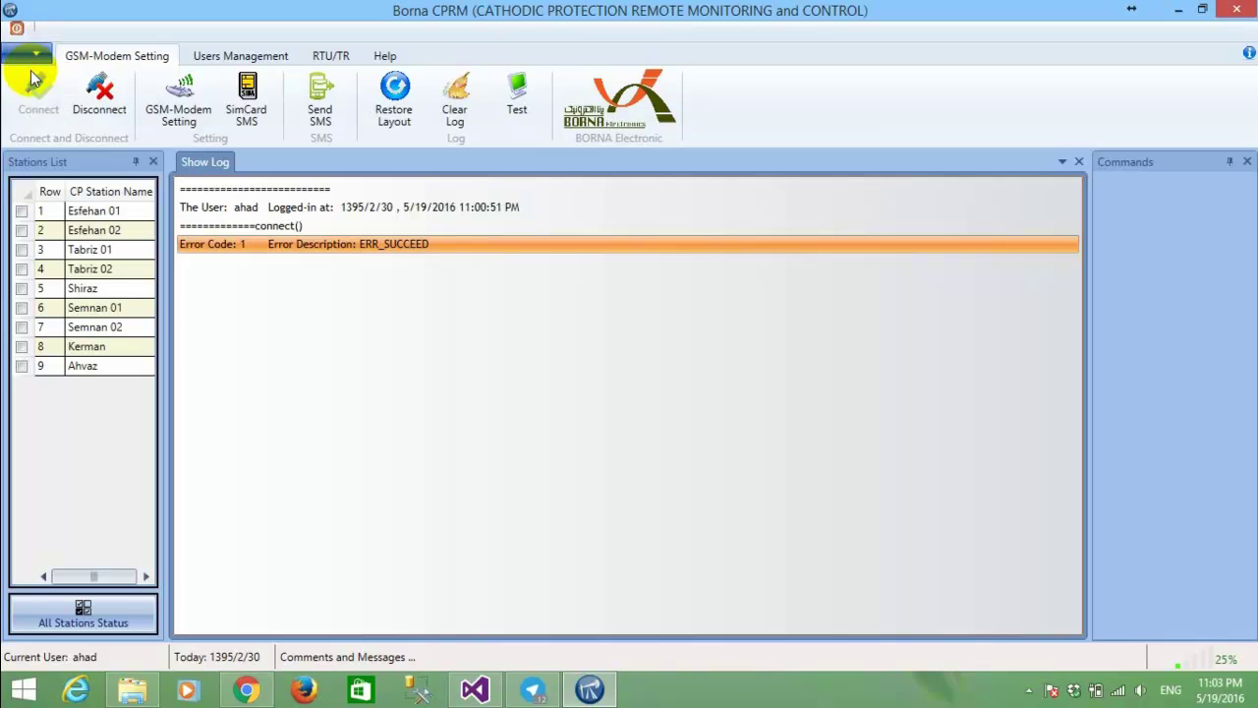
Disconnect the GSM modem, then reconnect it on COM3.
click(105, 110)
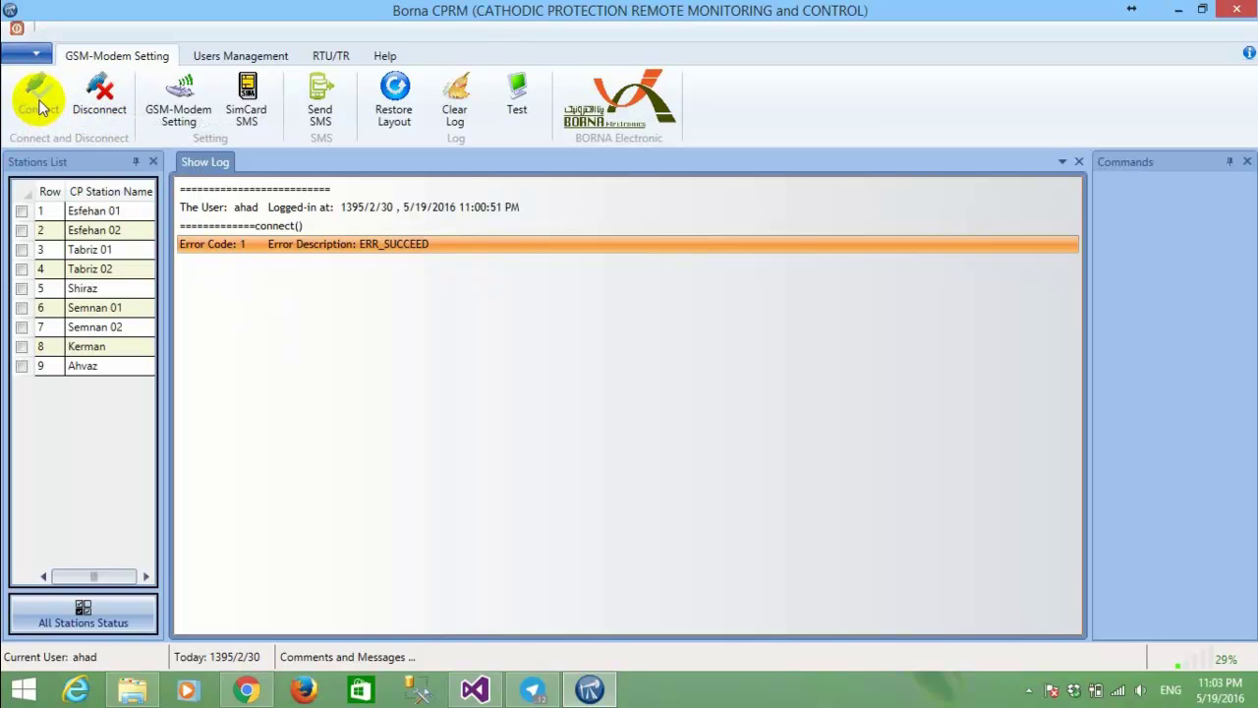
click(41, 108)
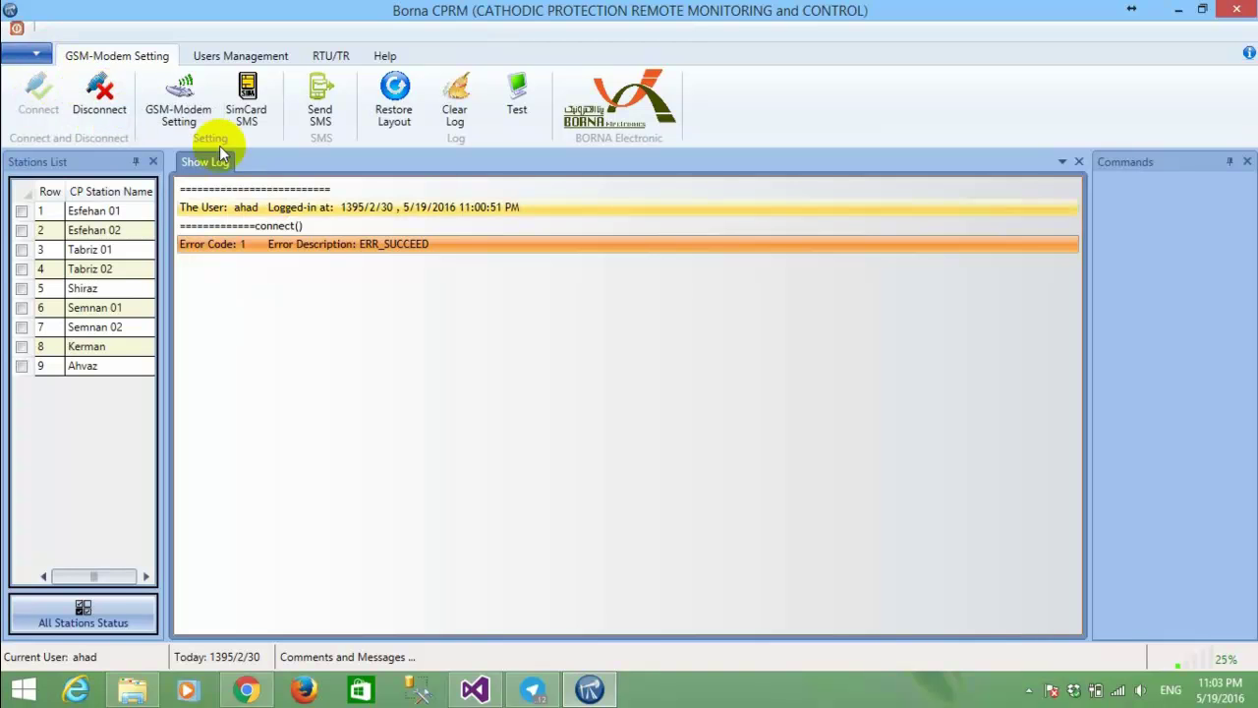
click(104, 94)
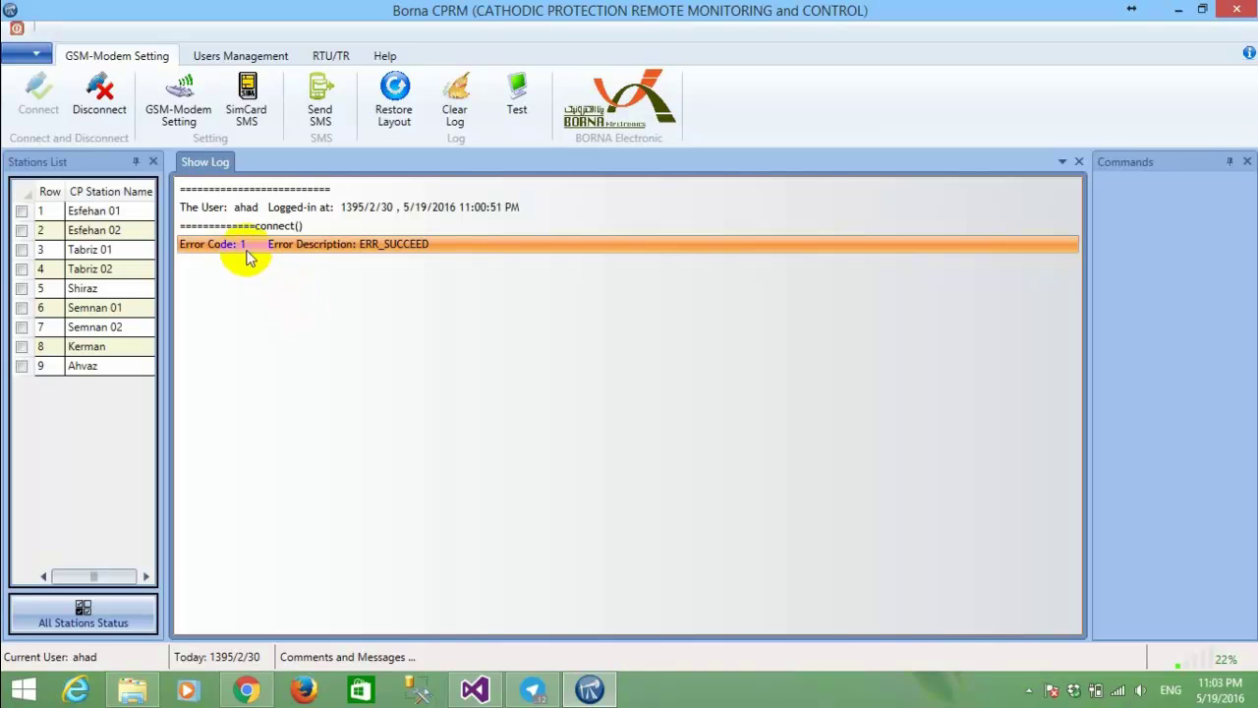
click(187, 113)
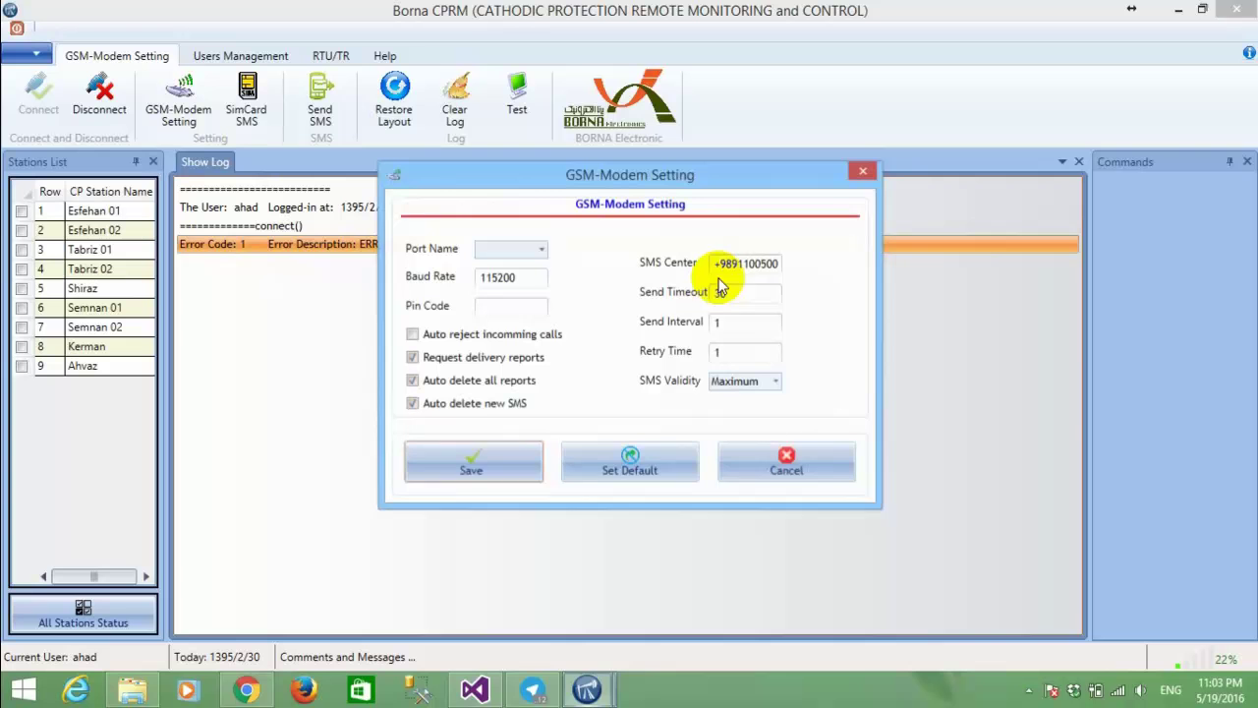
click(860, 174)
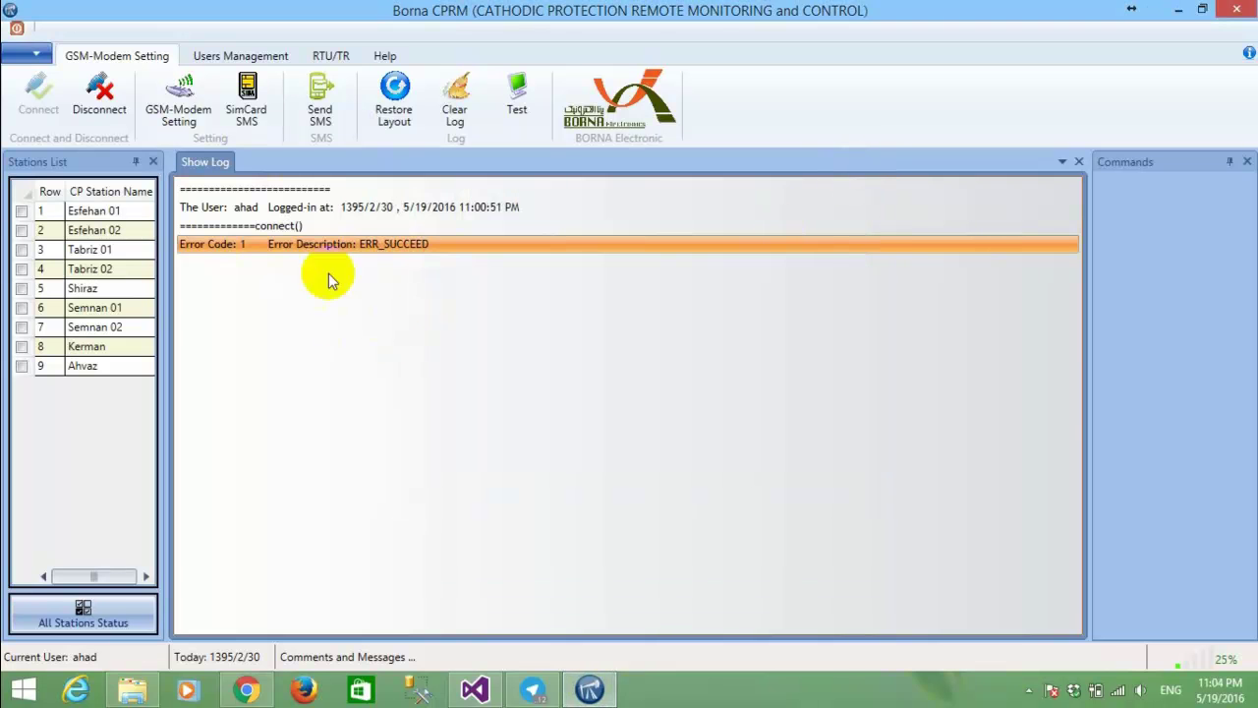
List the SIM card SMS, check all 47 messages including read ones, and choose Delete selected SMS.
click(248, 93)
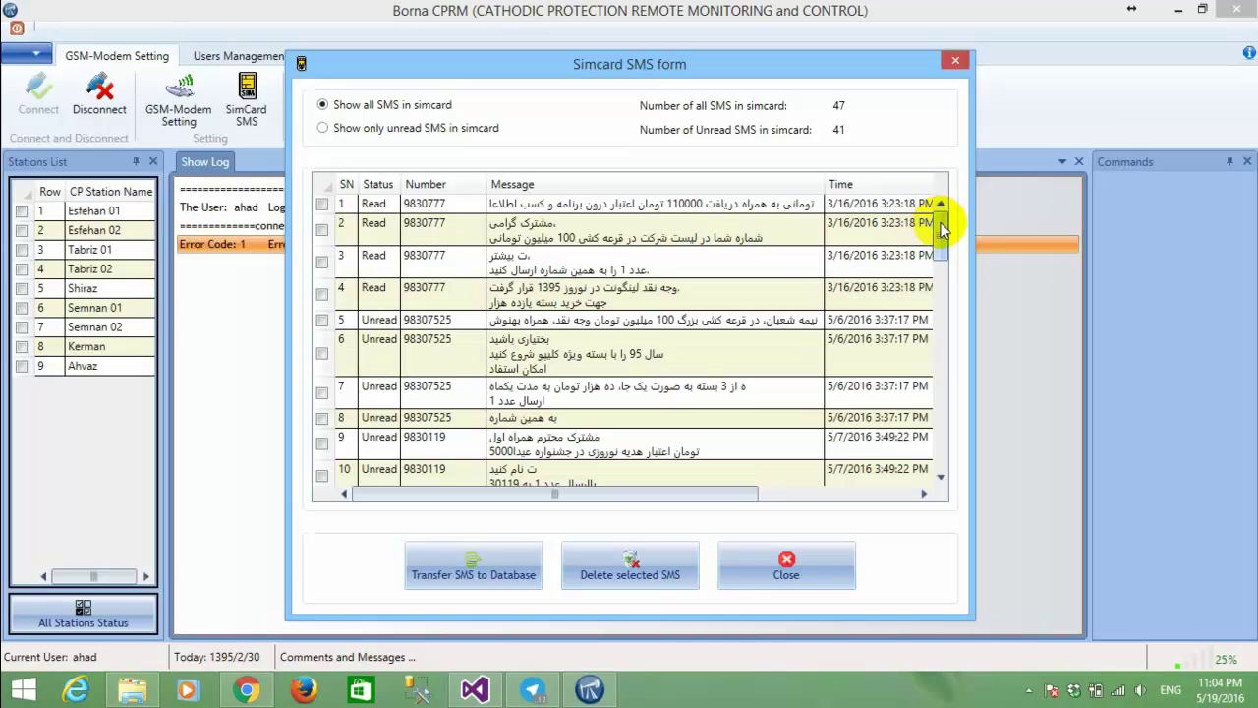
drag(941, 228, 947, 472)
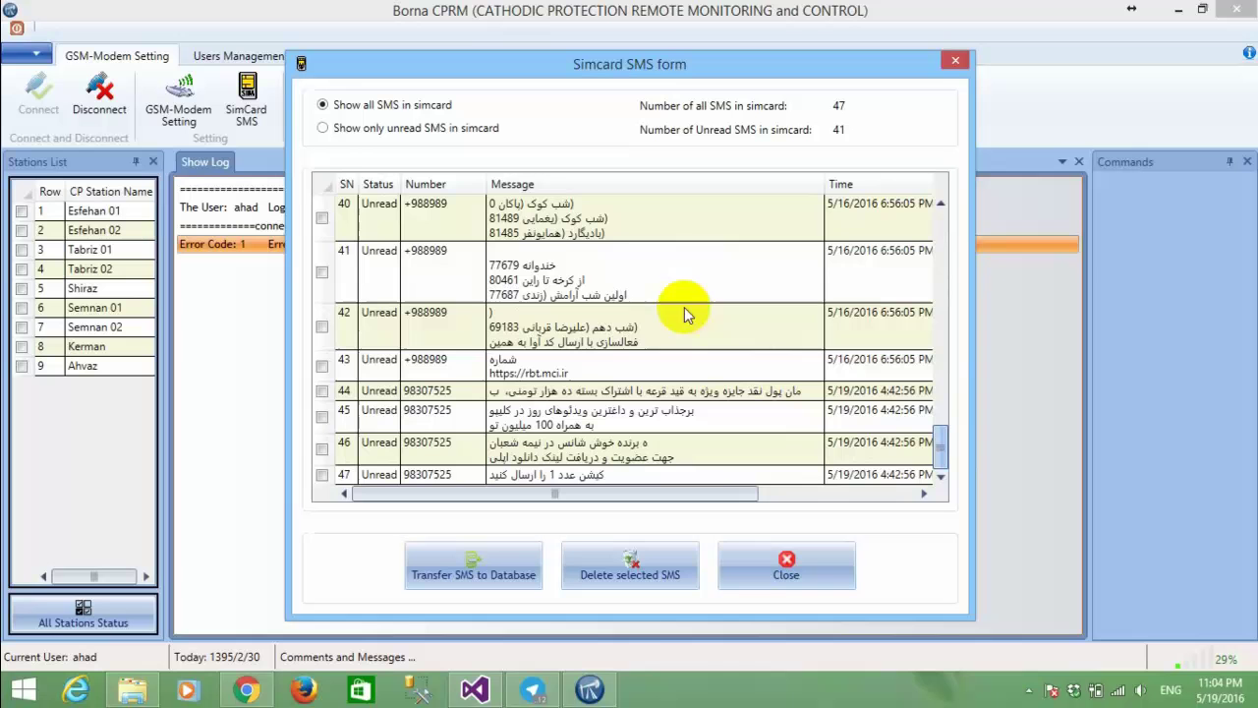
click(325, 184)
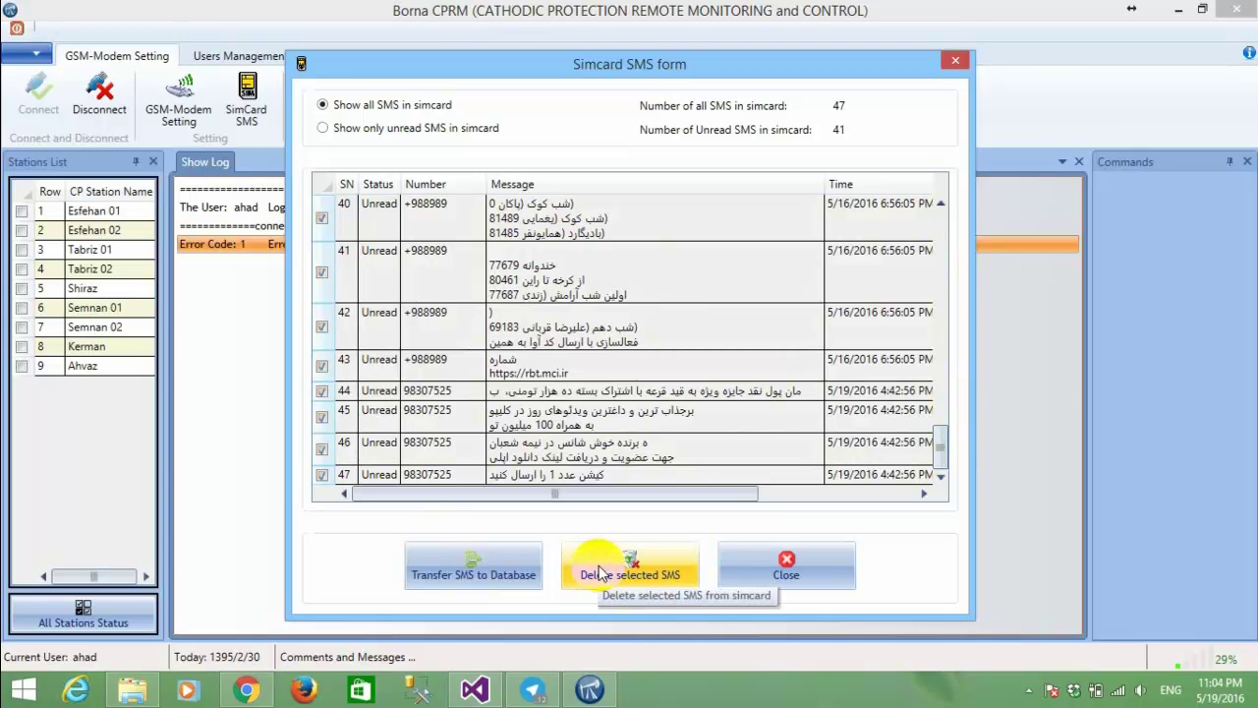
click(337, 130)
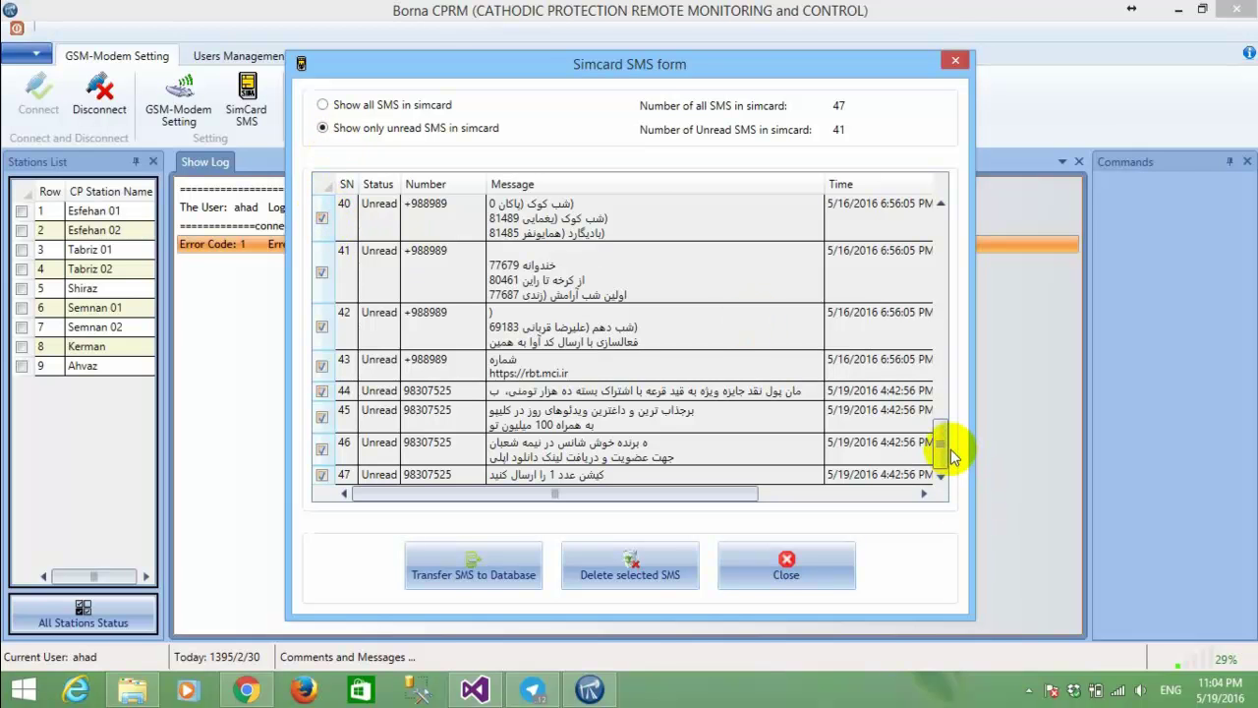
drag(941, 443, 927, 190)
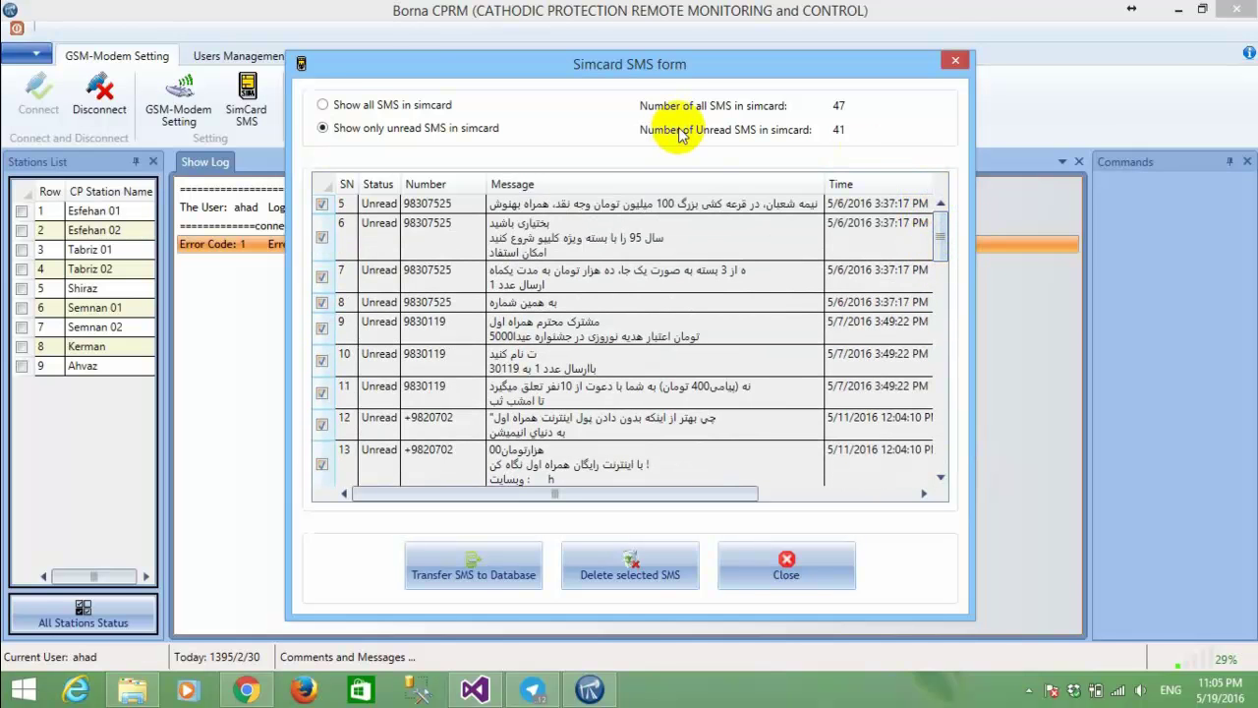
click(328, 104)
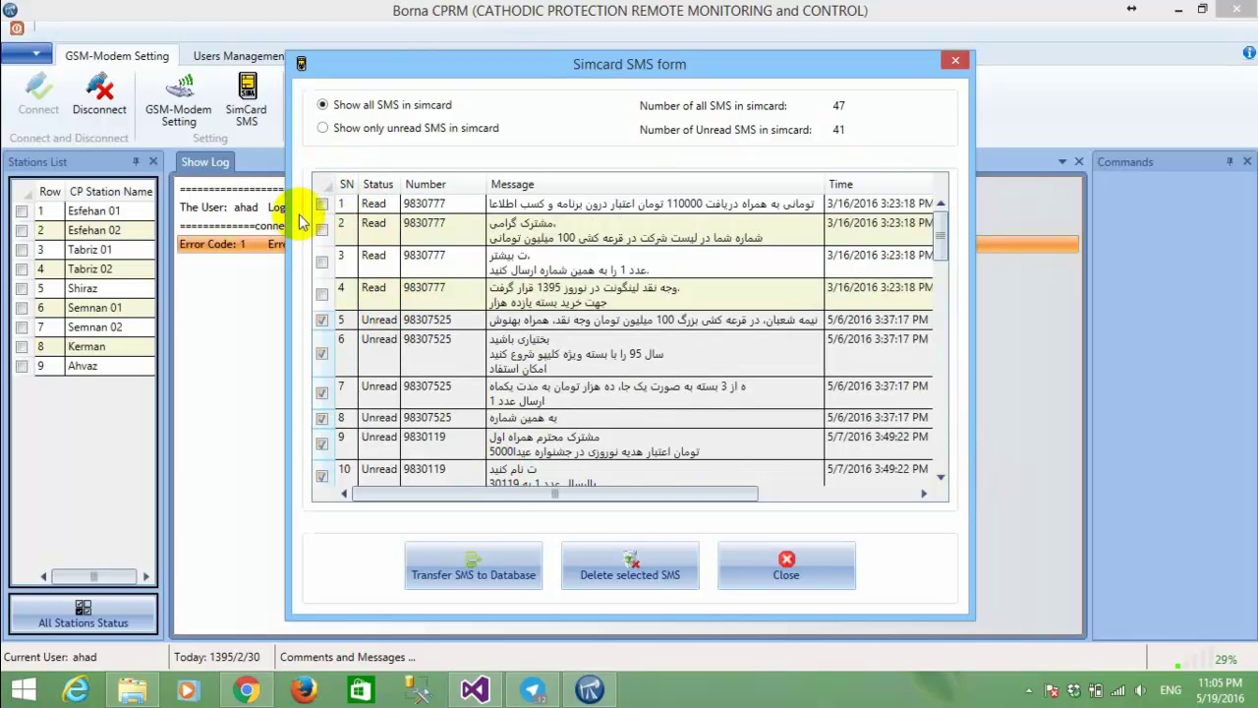
click(319, 183)
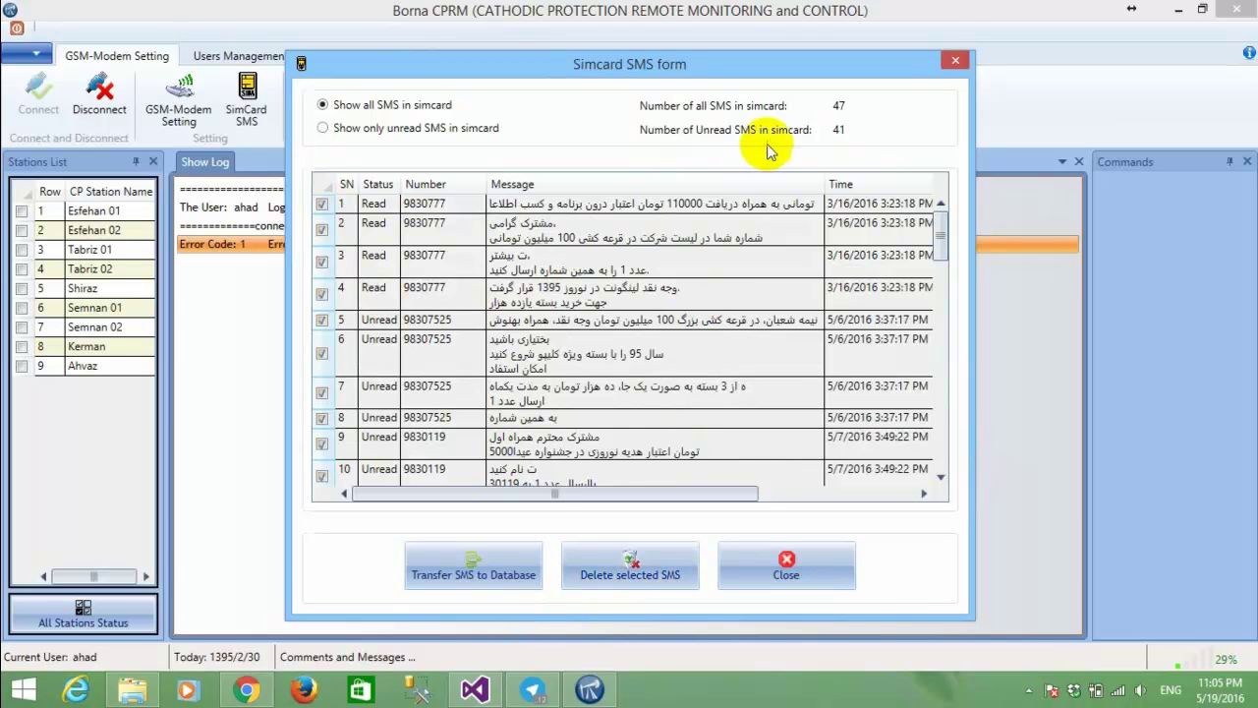
click(674, 572)
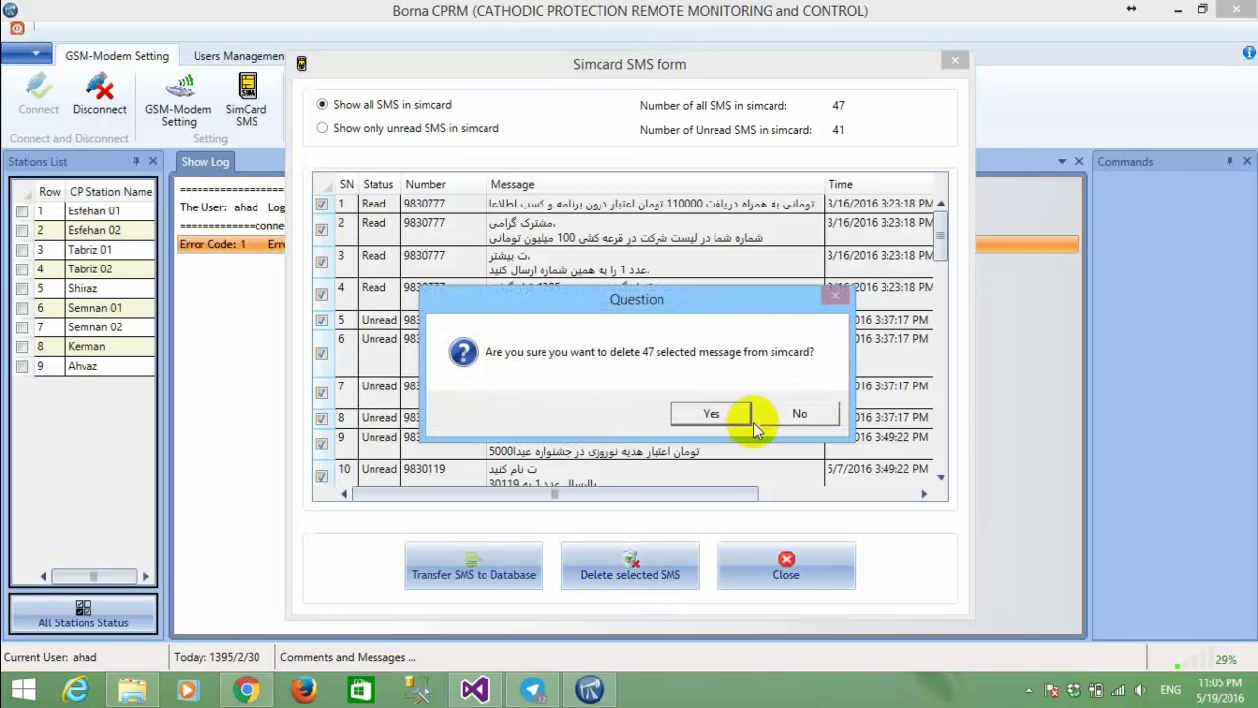
Confirm deleting all 47 SIM messages and close the Simcard SMS form.
click(725, 414)
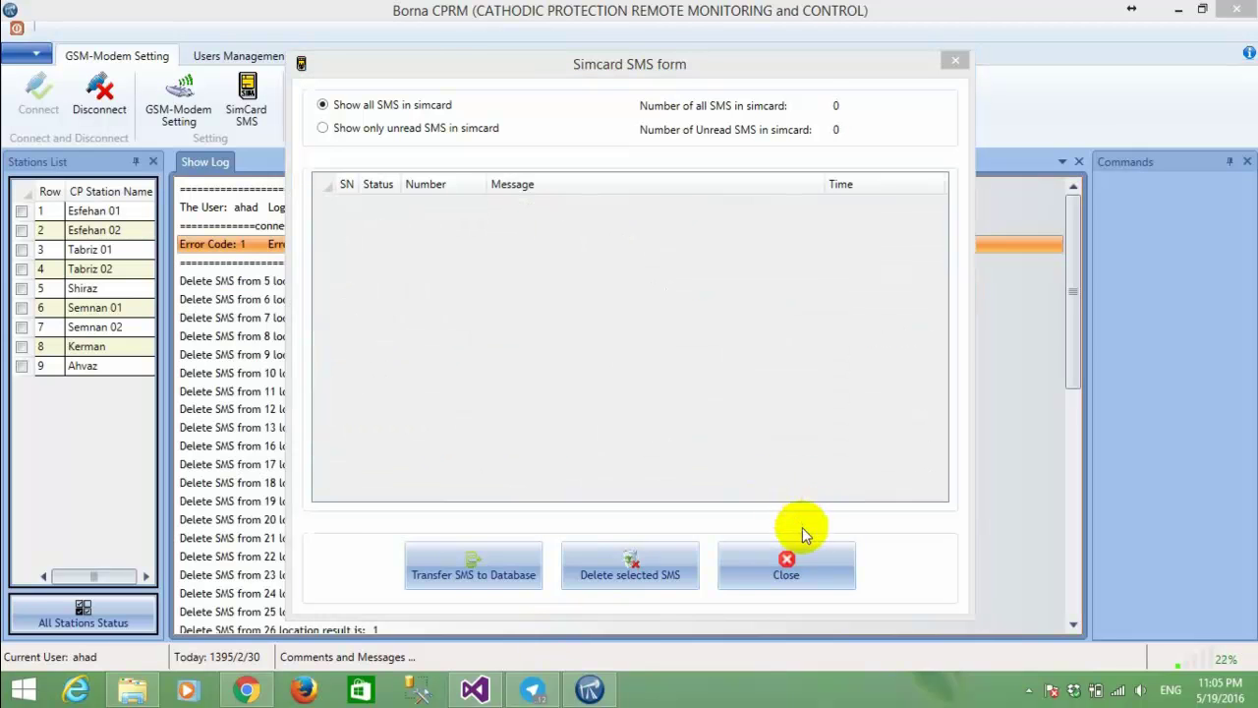
click(802, 554)
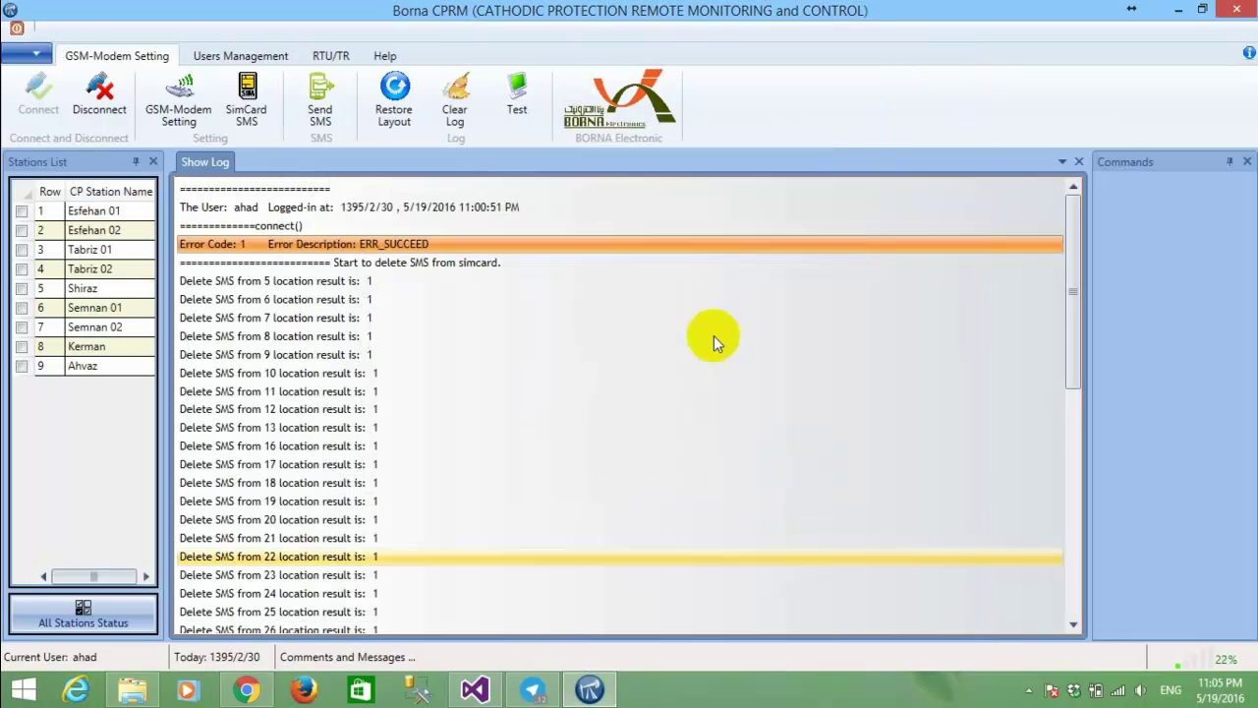
Inspect the log's Delete SMS entries for messages 6, 21 and 41, then clear the log.
click(250, 304)
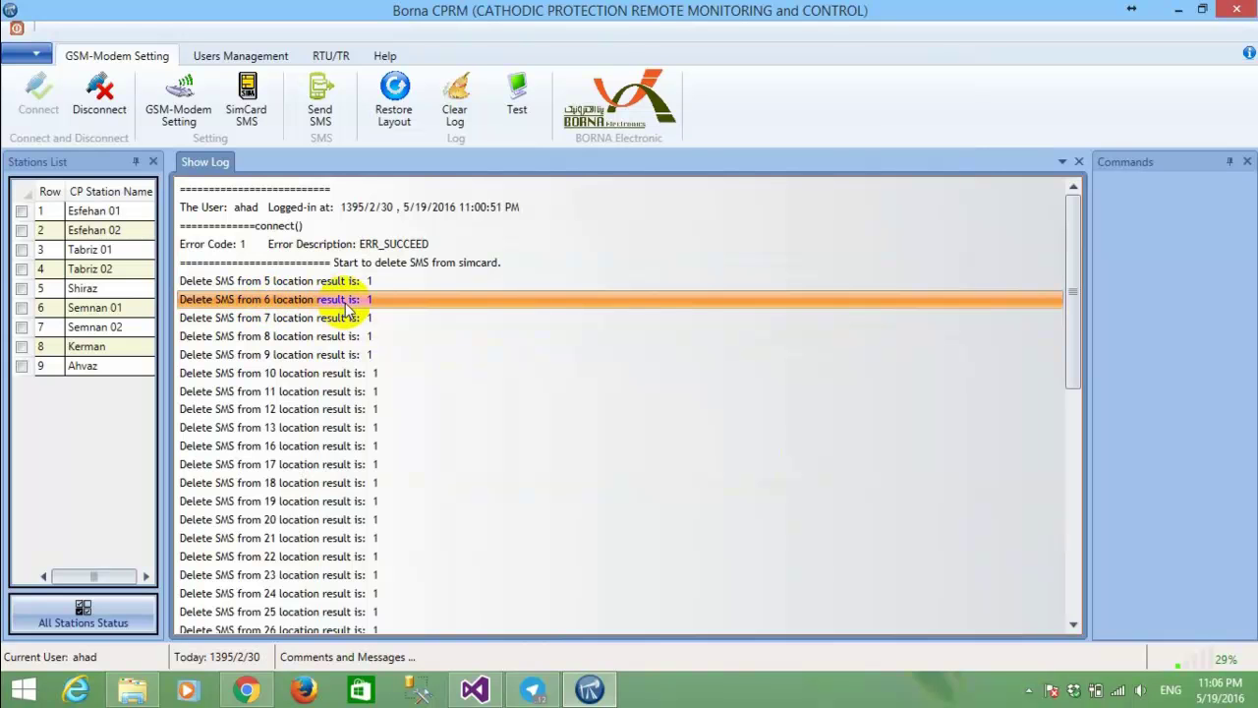
scroll(346, 310, down, 3)
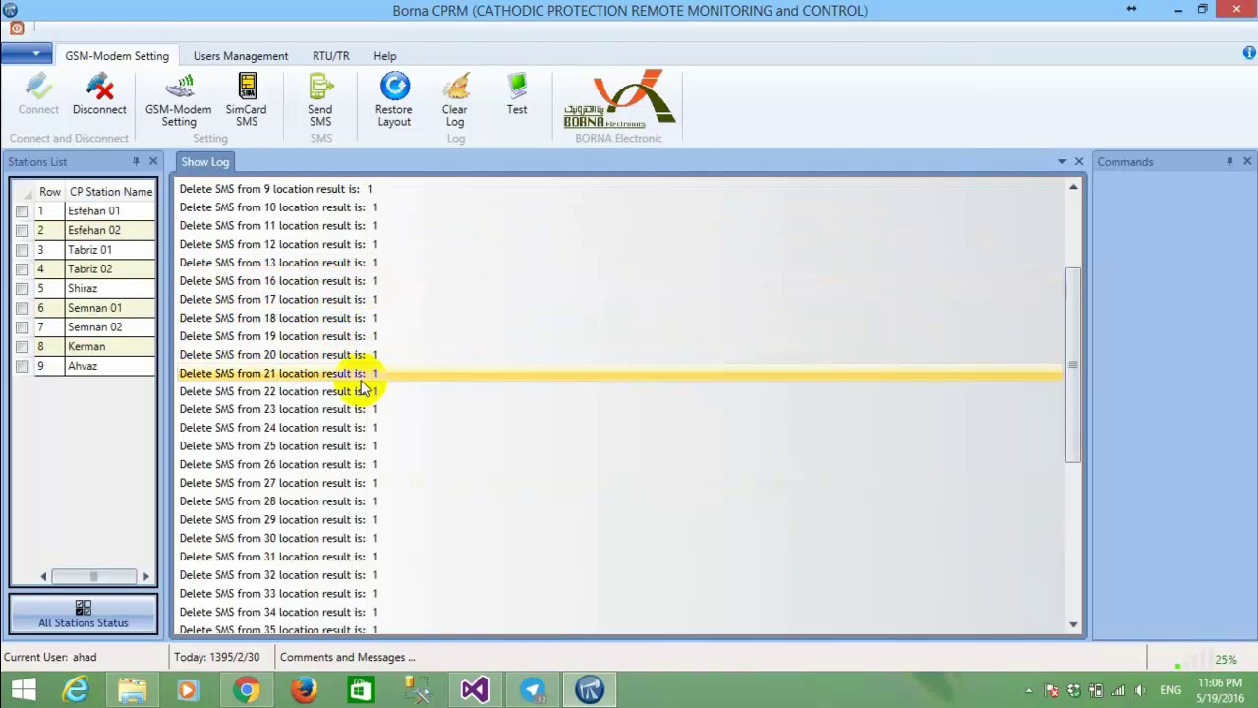
click(350, 382)
scroll(351, 387, down, 7)
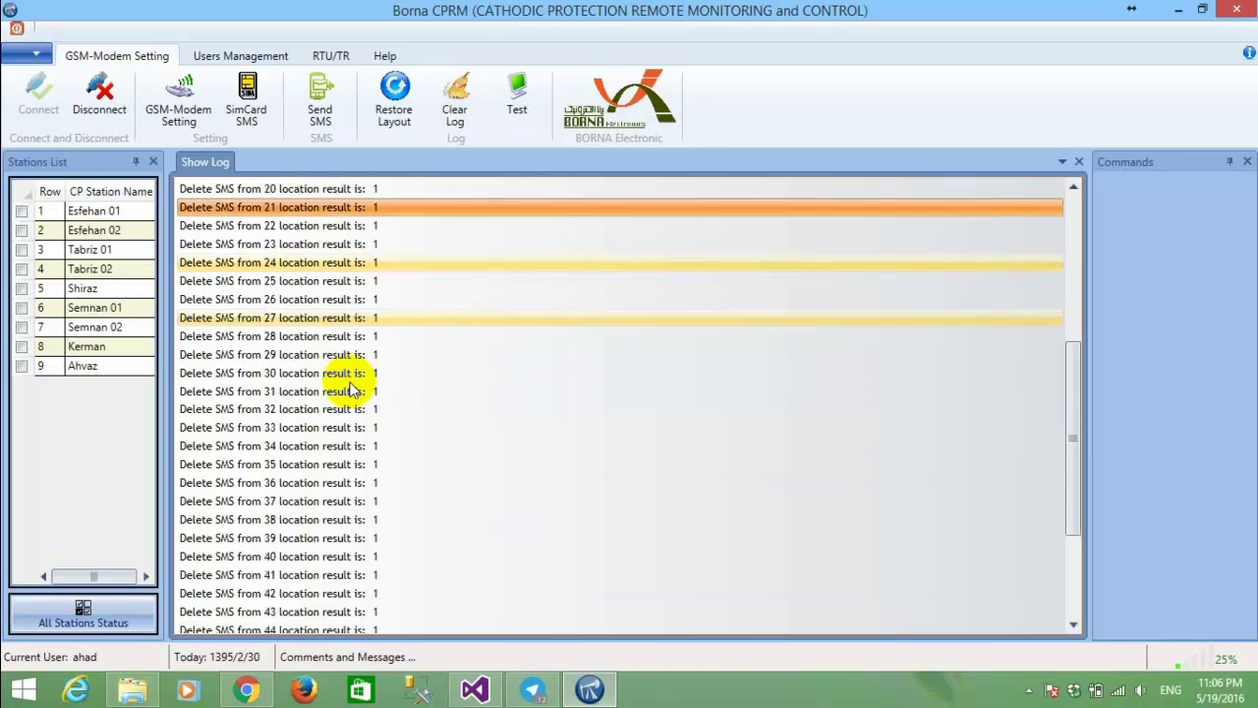
click(352, 391)
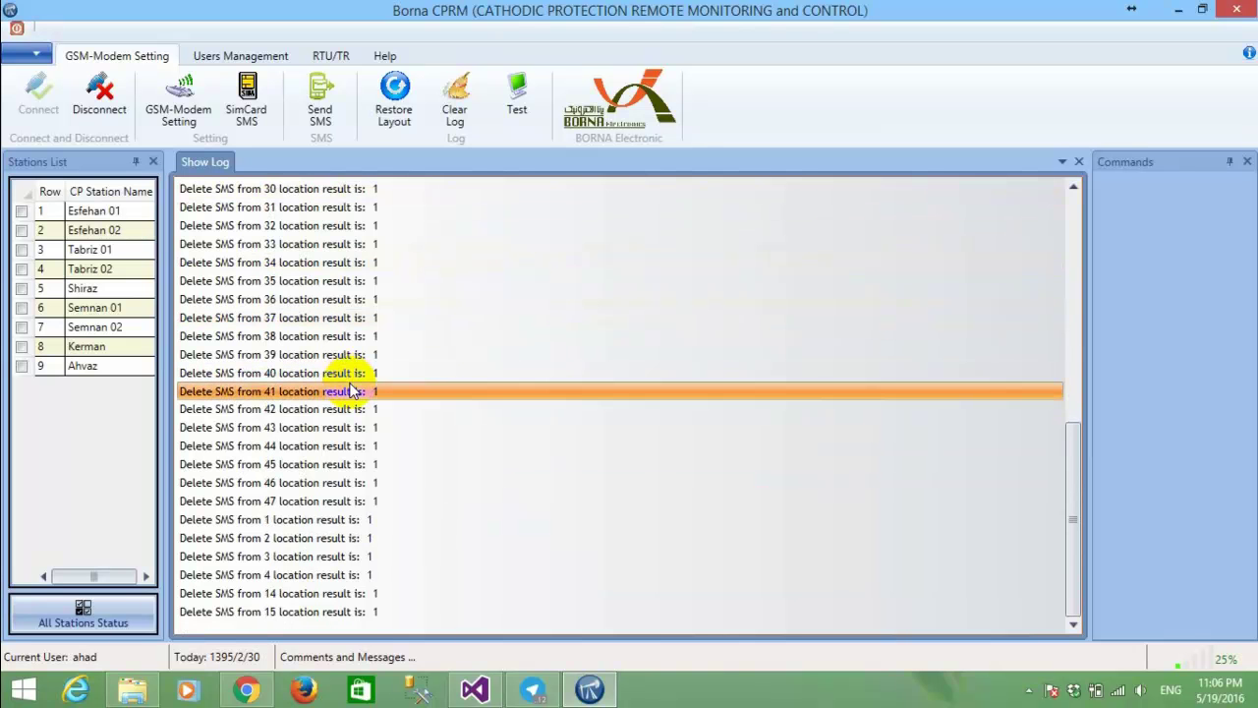
scroll(351, 390, up, 10)
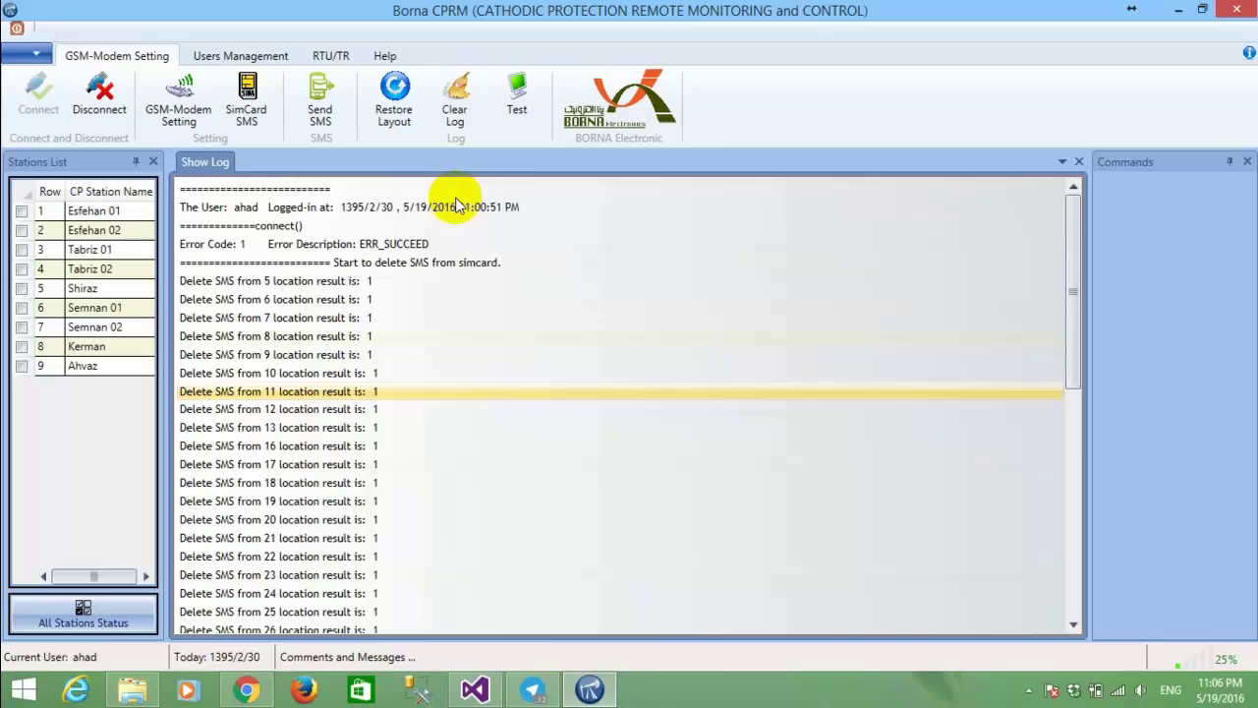
click(458, 106)
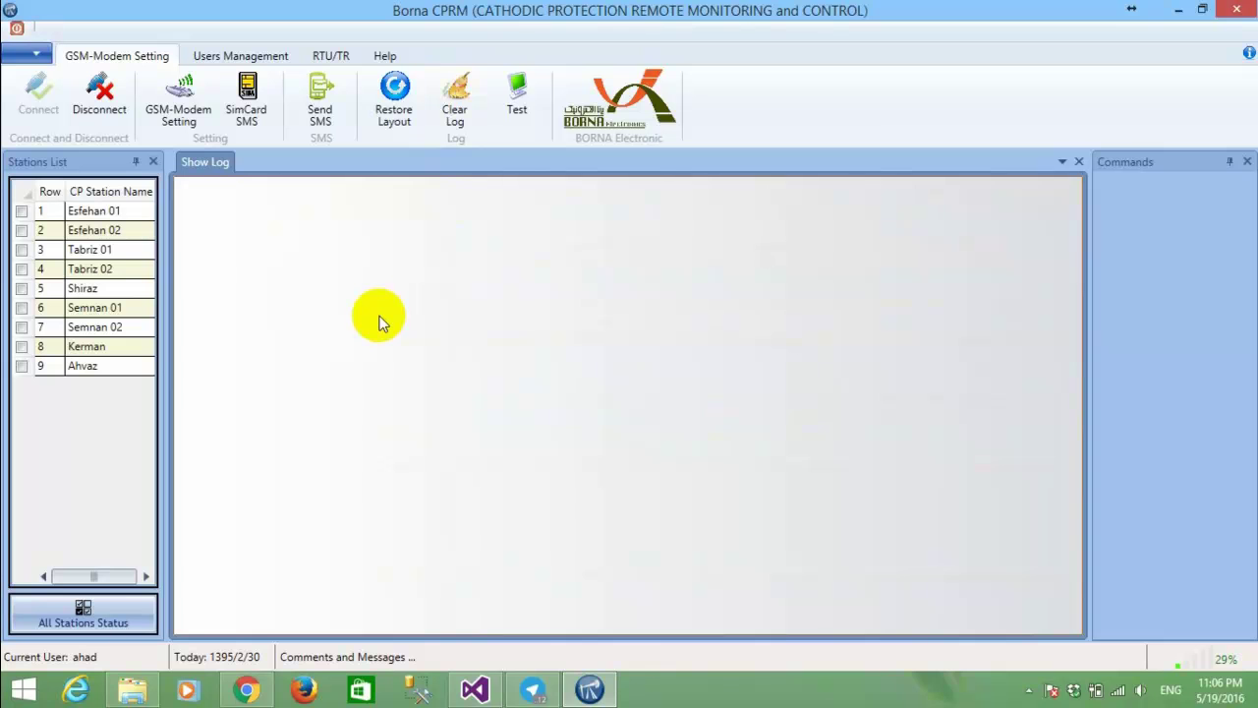
Open the Send SMS form and enter a draft recipient number and message.
click(321, 104)
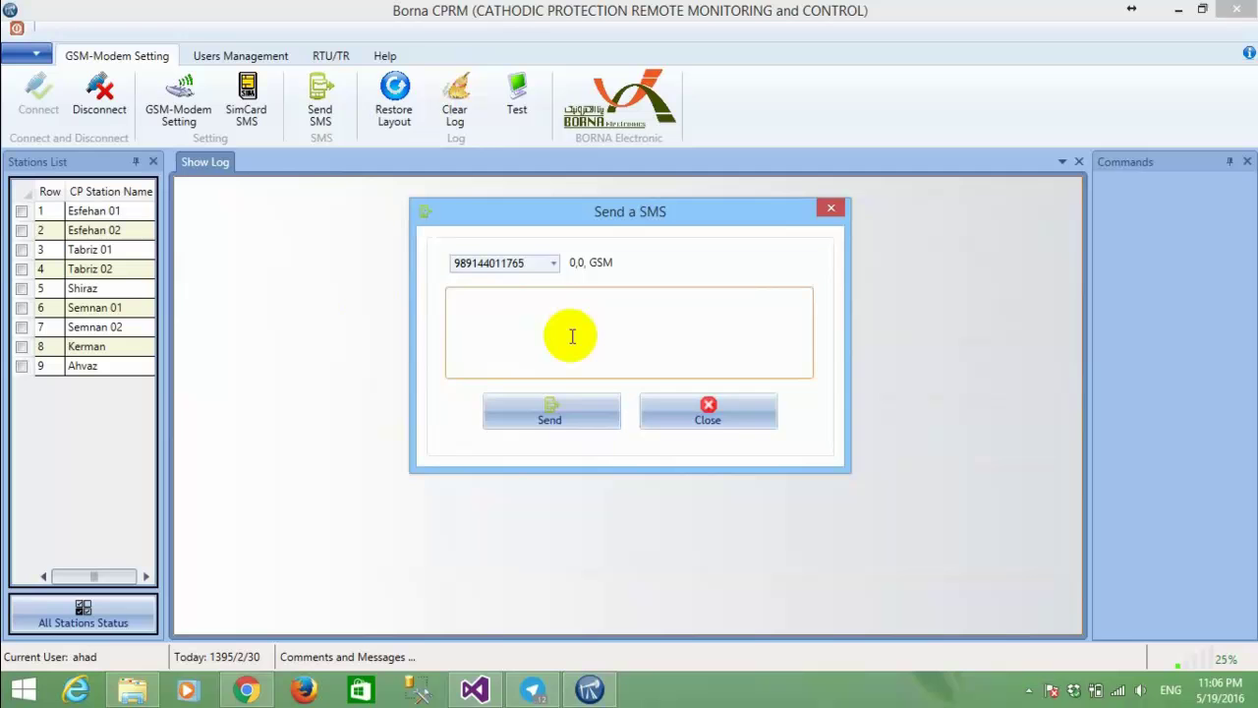
click(527, 263)
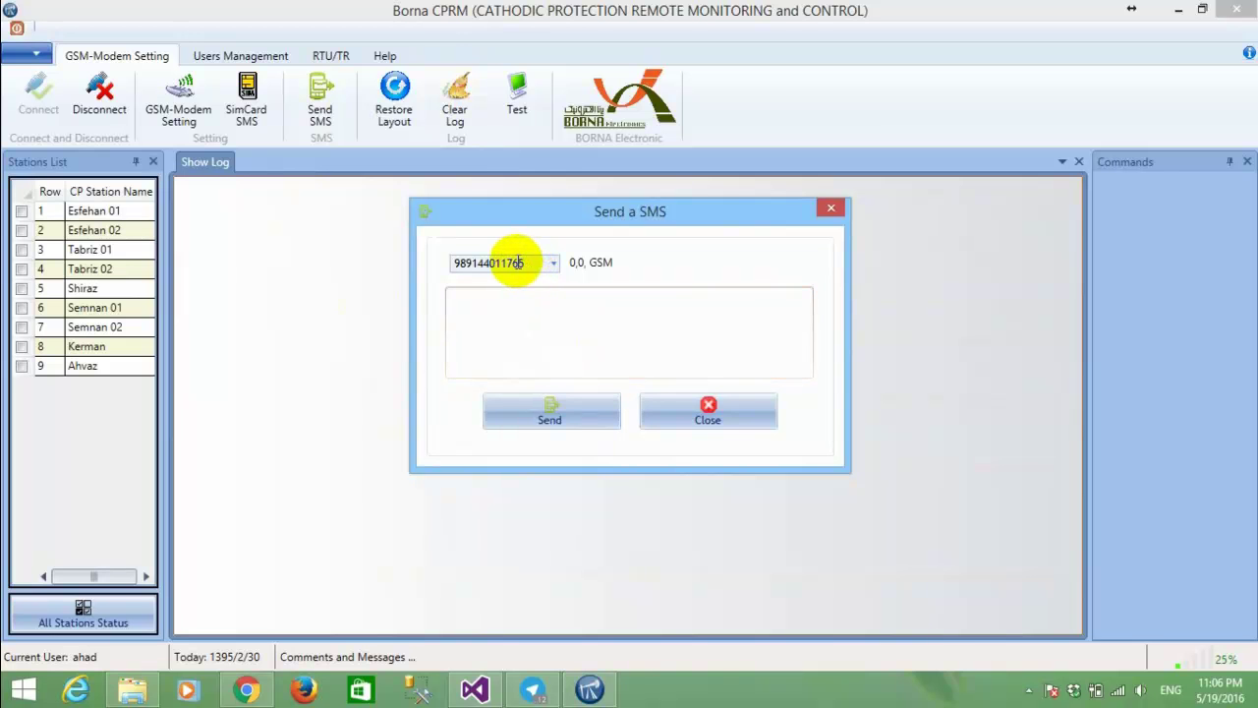
double_click(520, 262)
text(9898154)
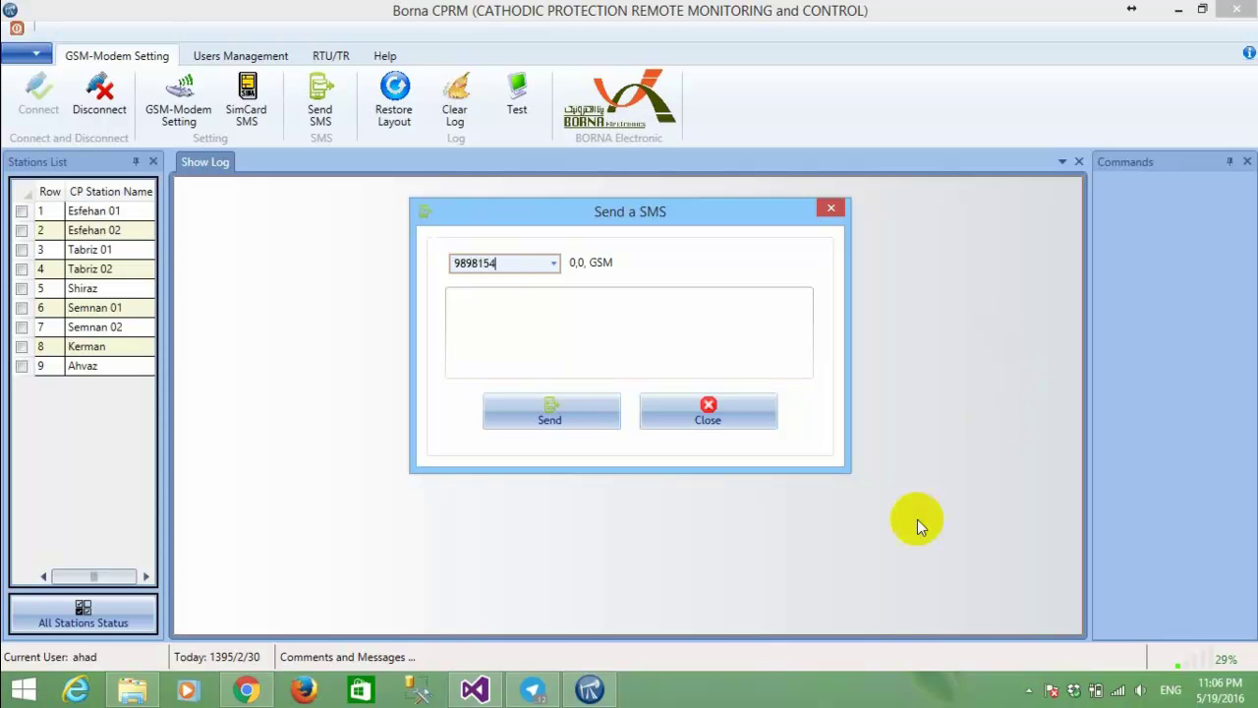
click(541, 343)
text(jkbhj)
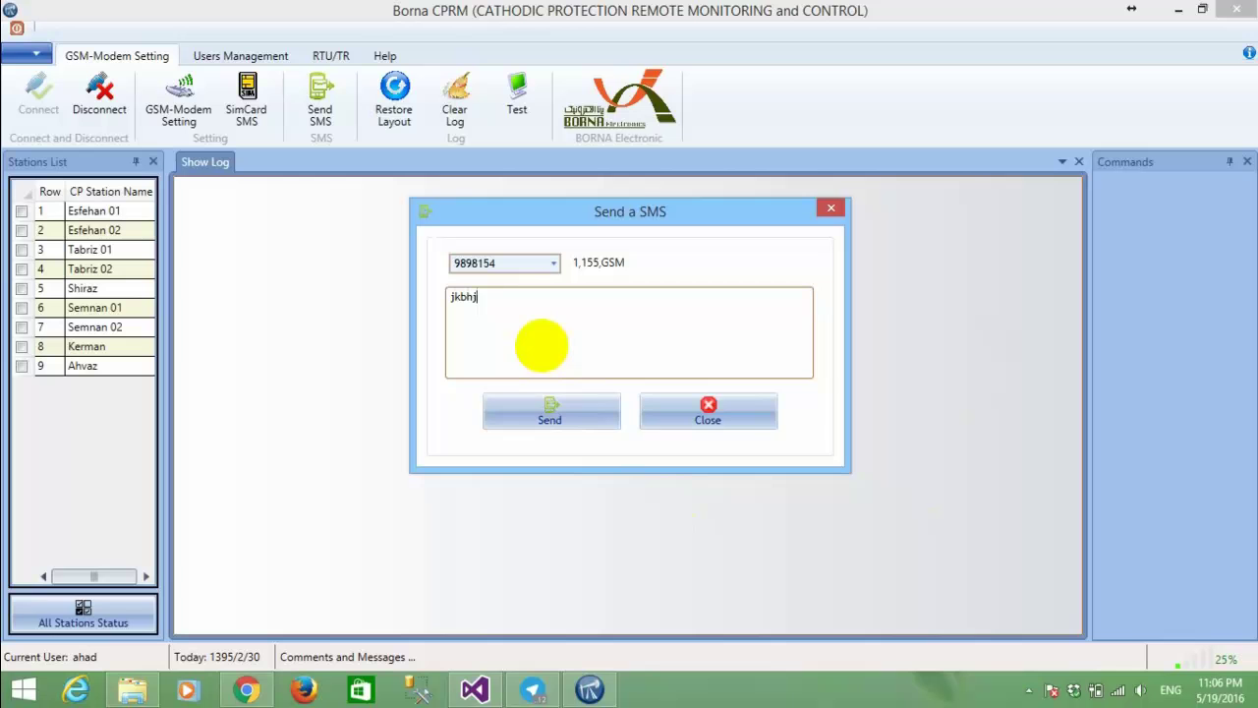
text(hbjhb)
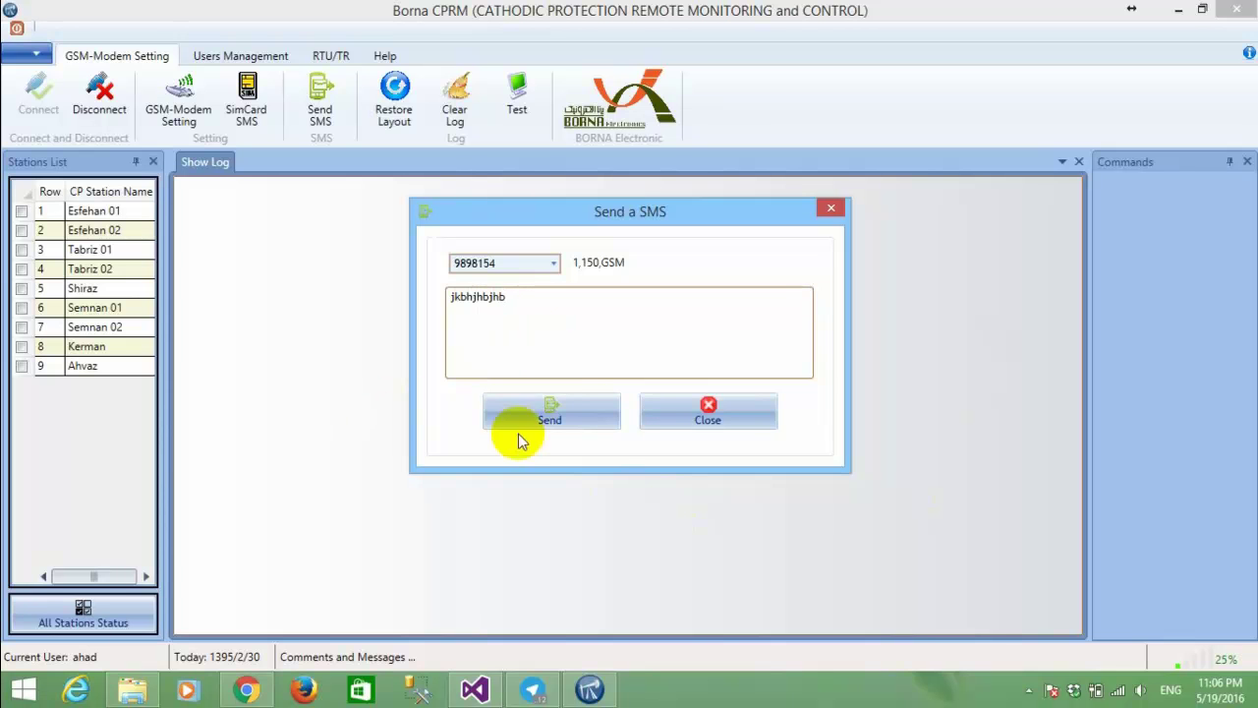
Replace the draft with 'this is a test' to the RTU's SIM number and send it.
click(1247, 502)
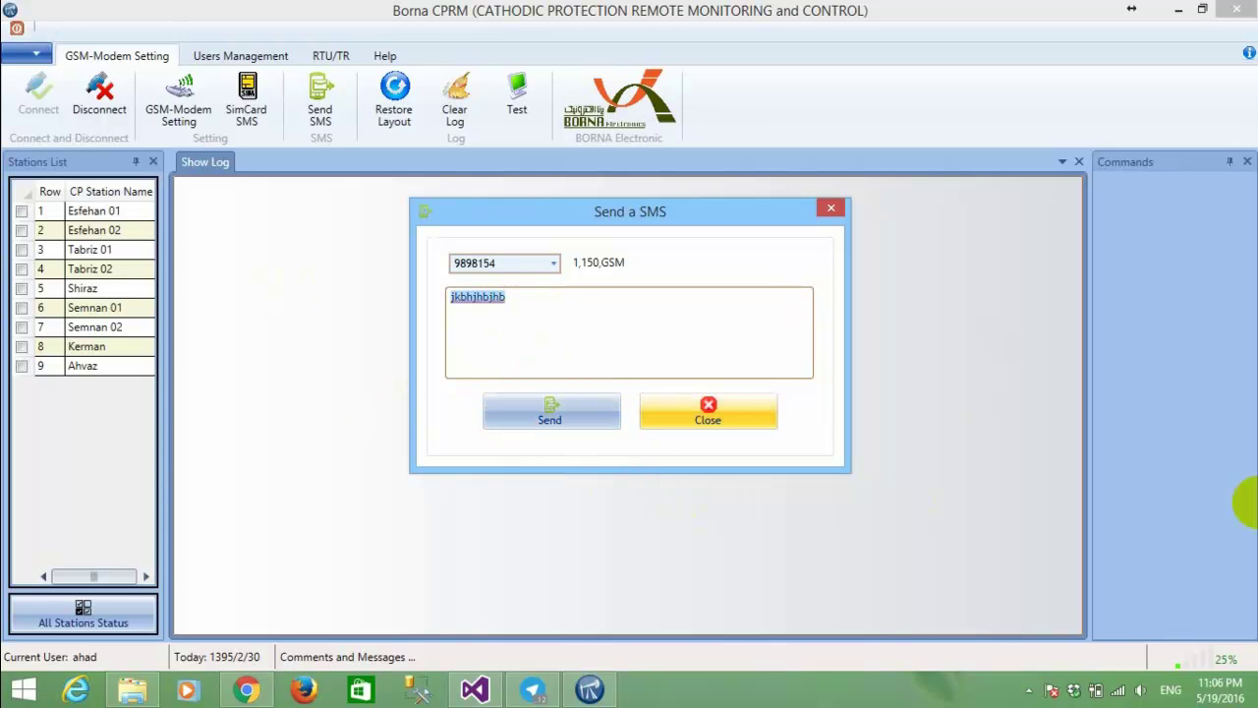
text(this is a test)
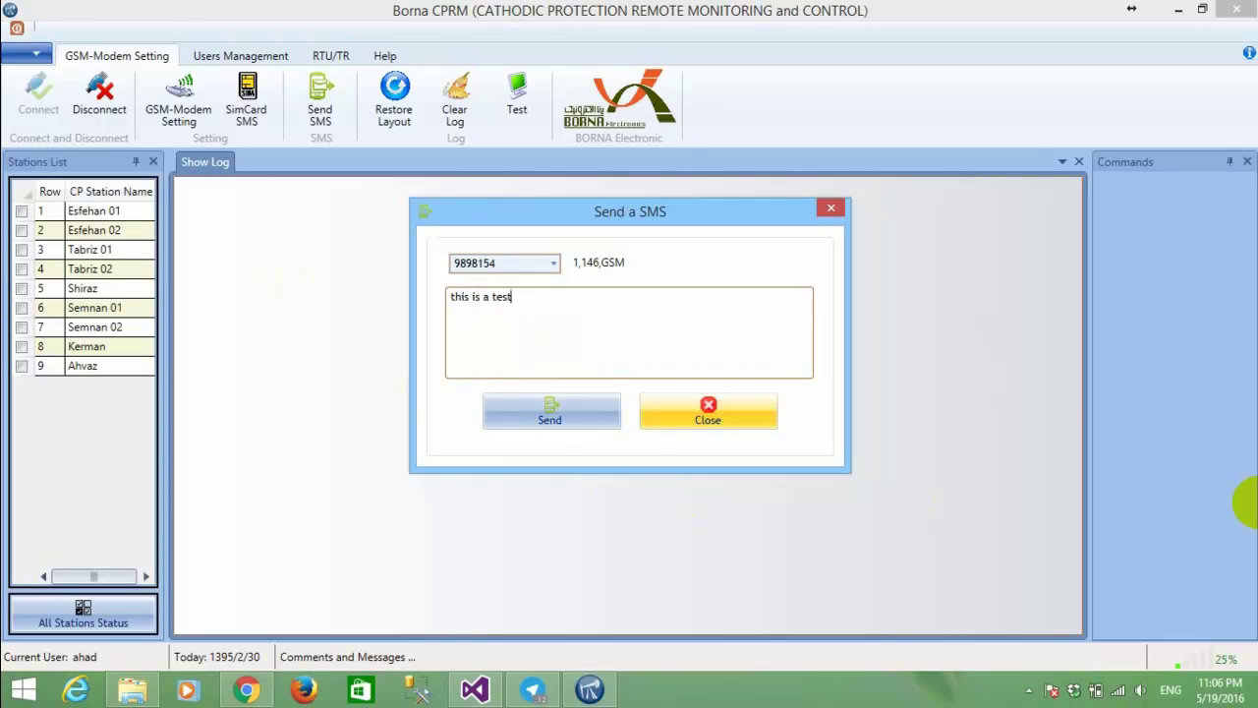
double_click(496, 264)
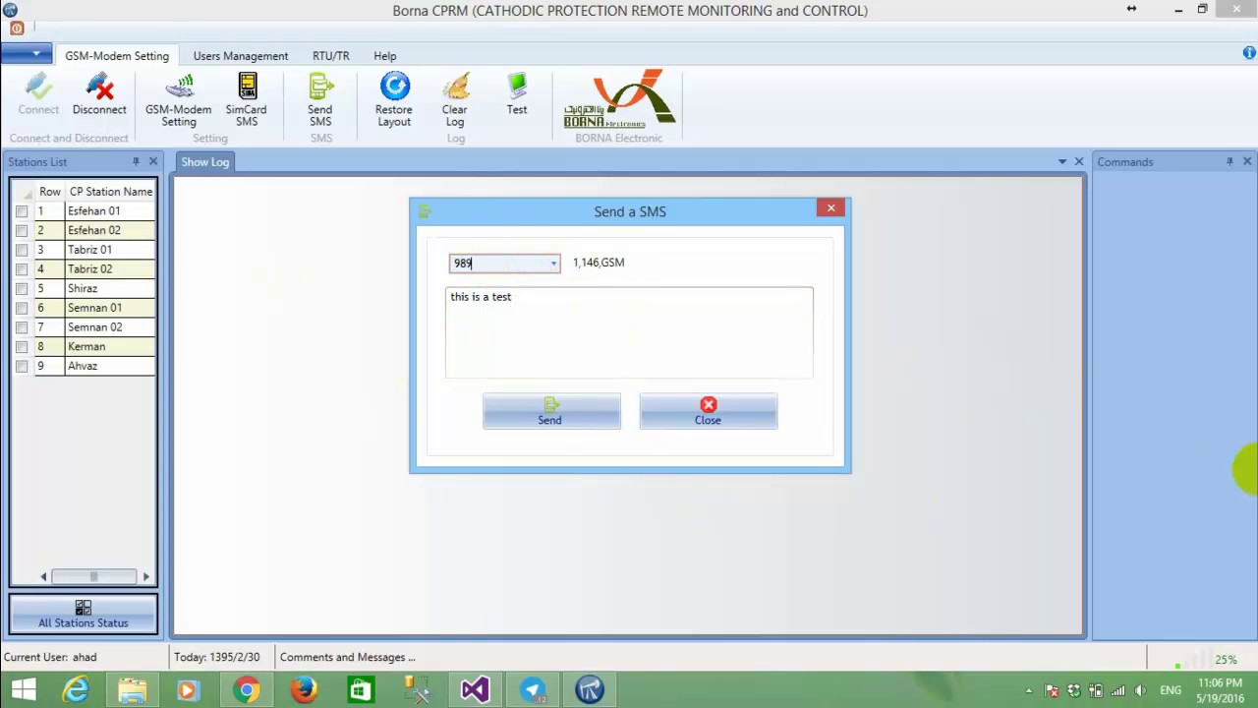
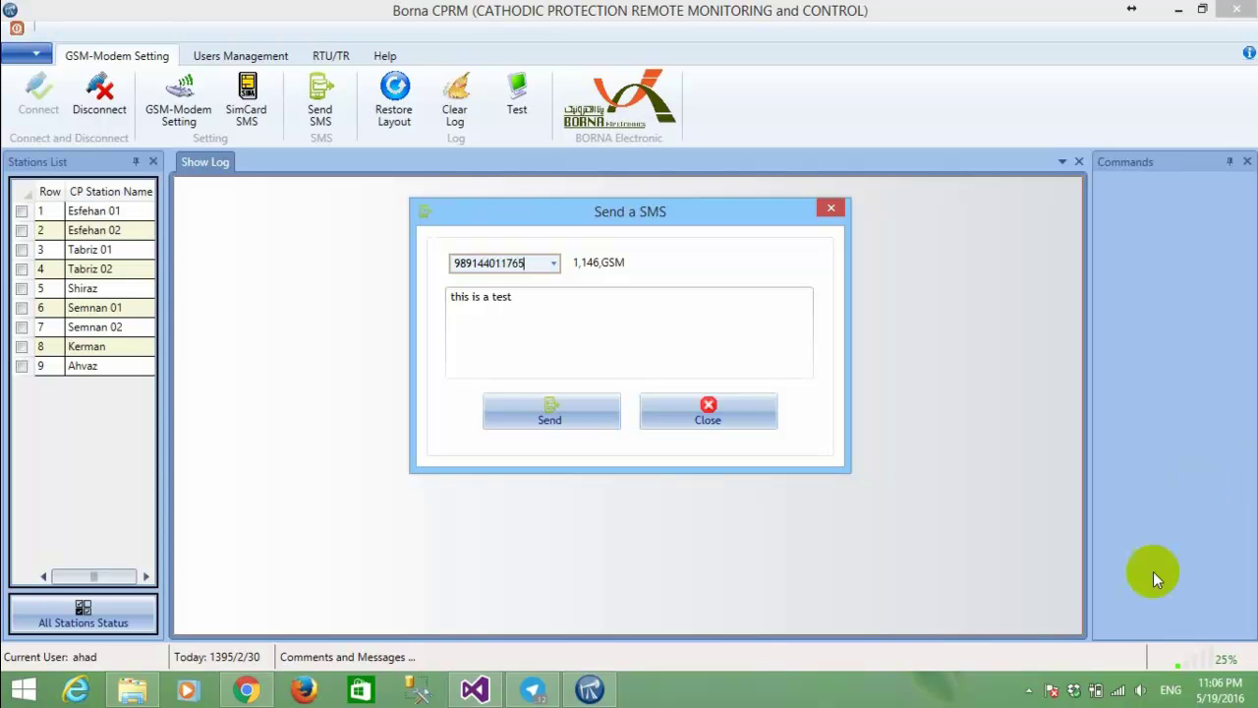
click(575, 420)
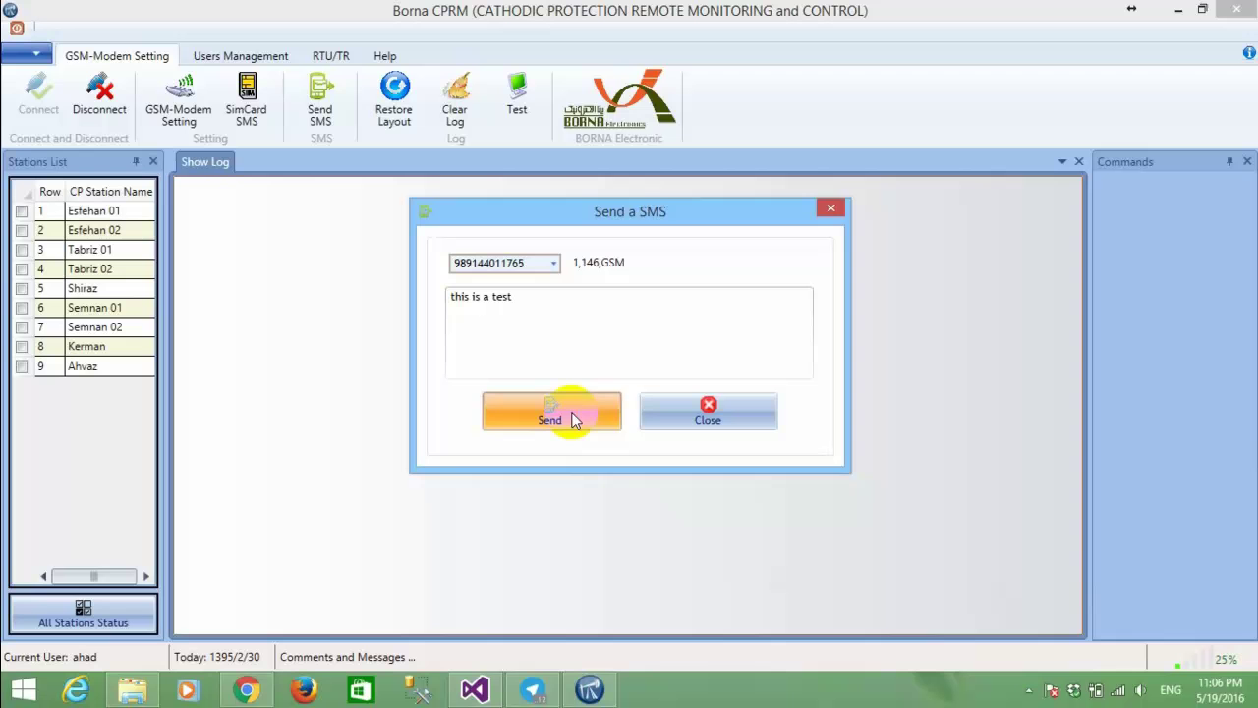
click(576, 420)
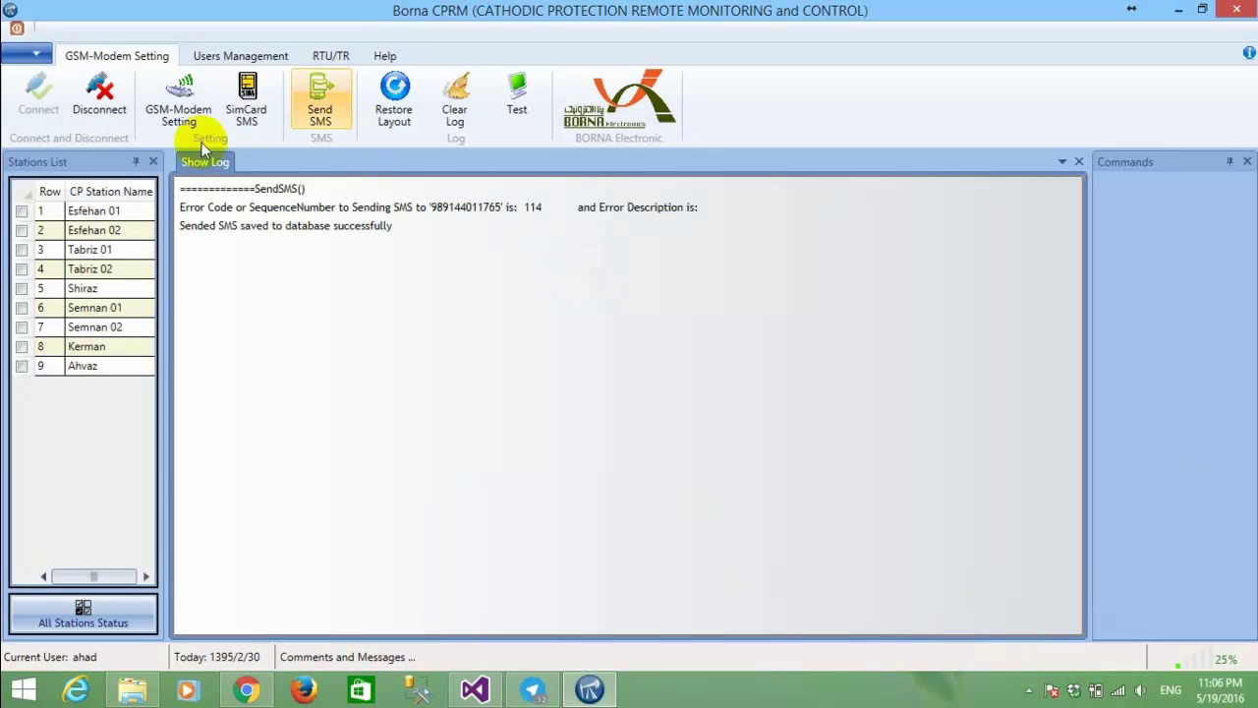
Check the SendSMS, delivery-report and saved-to-database entries for message 114, then clear the log.
click(239, 189)
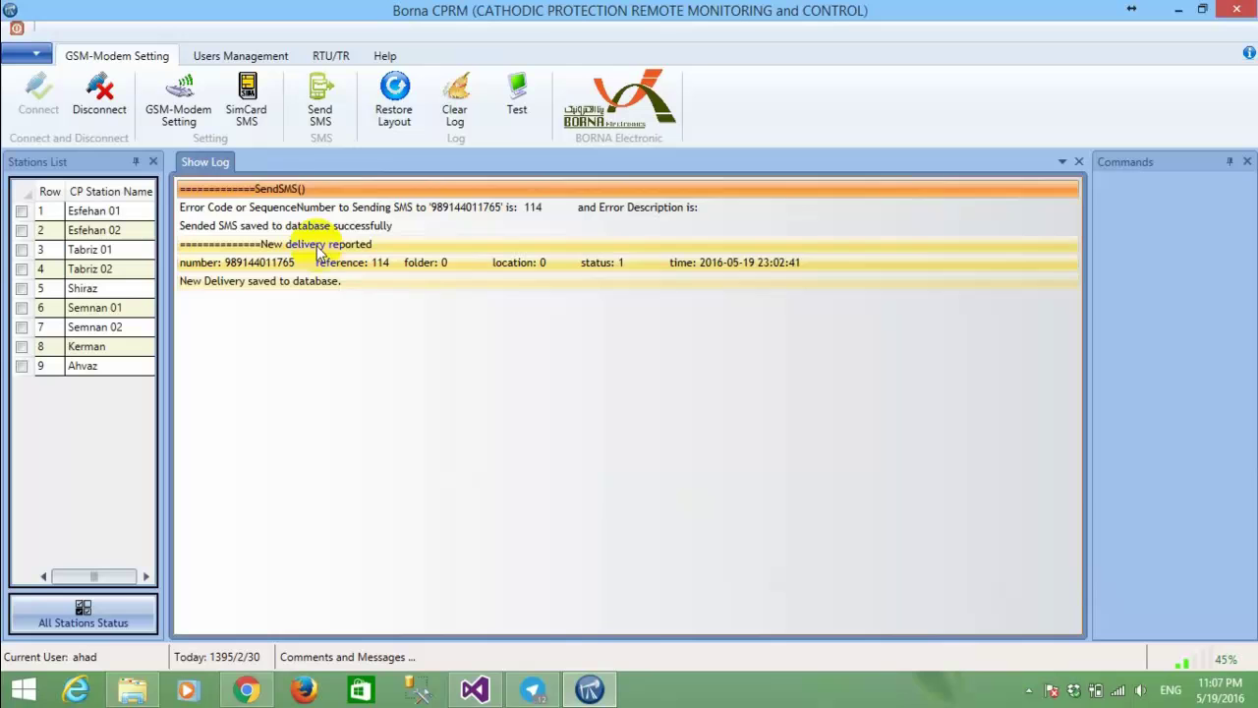
click(344, 244)
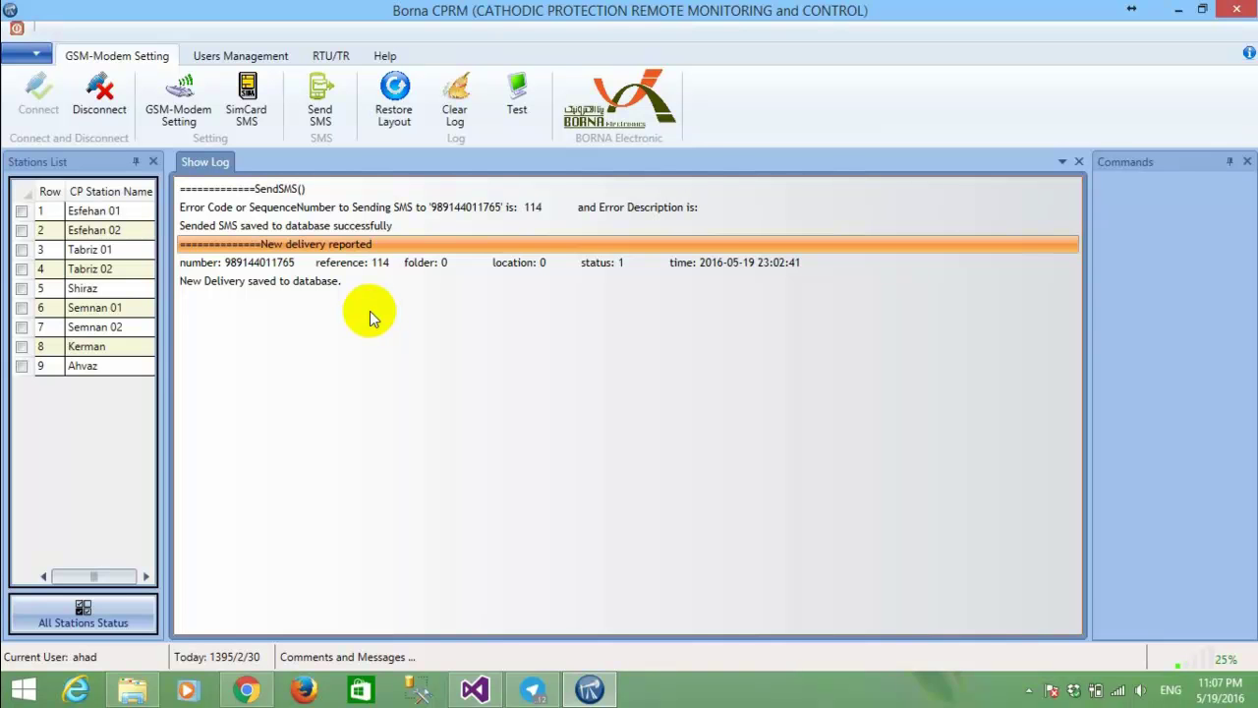
click(316, 285)
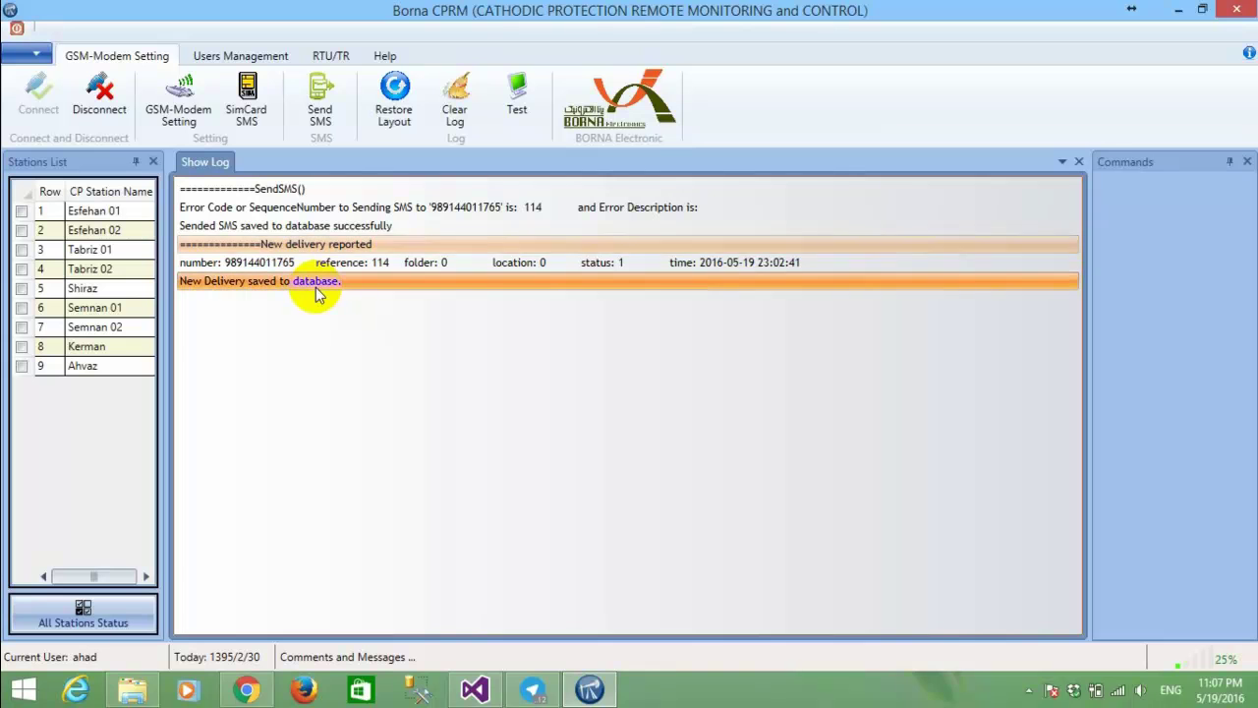
click(453, 113)
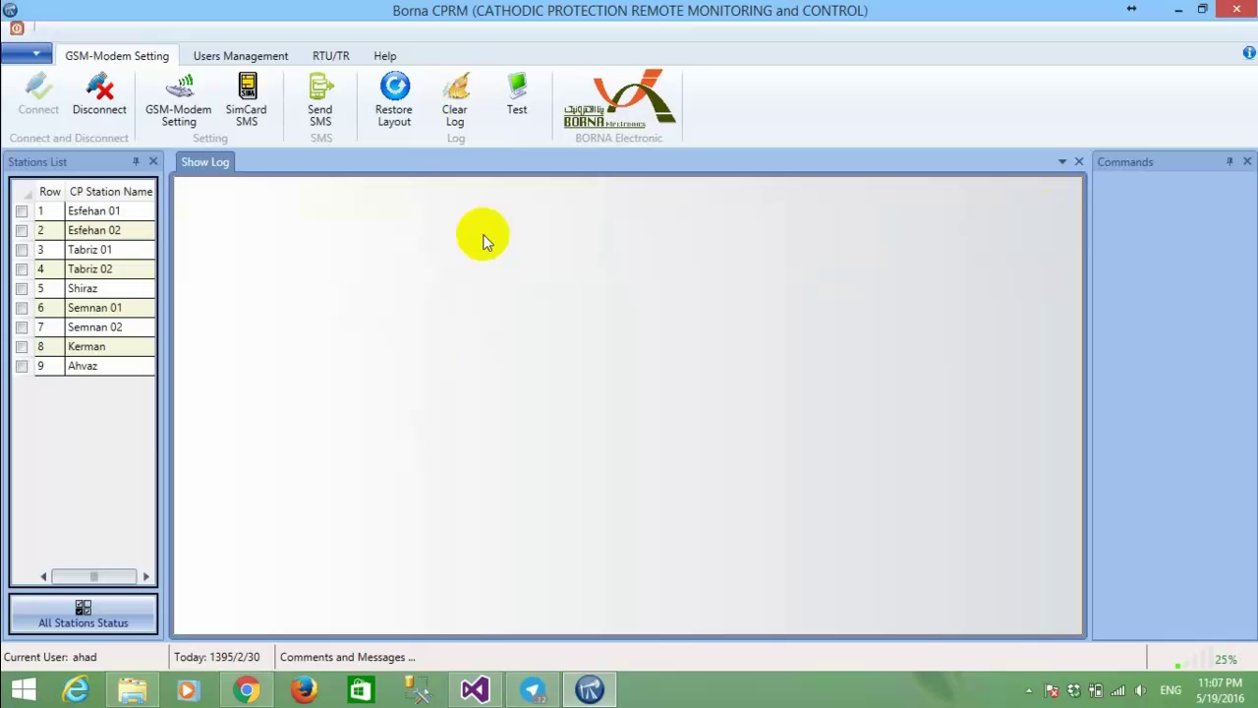
Open the Show All RTU and TR window from the RTU/TR tab.
click(38, 54)
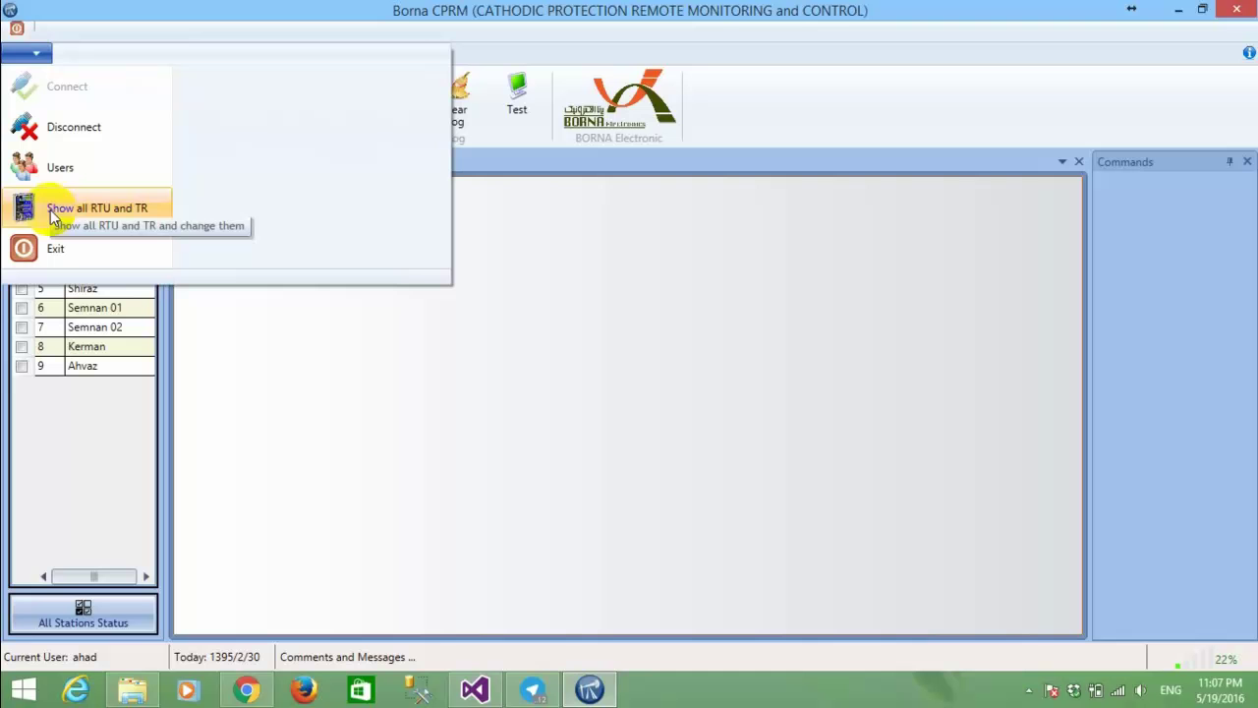
click(693, 370)
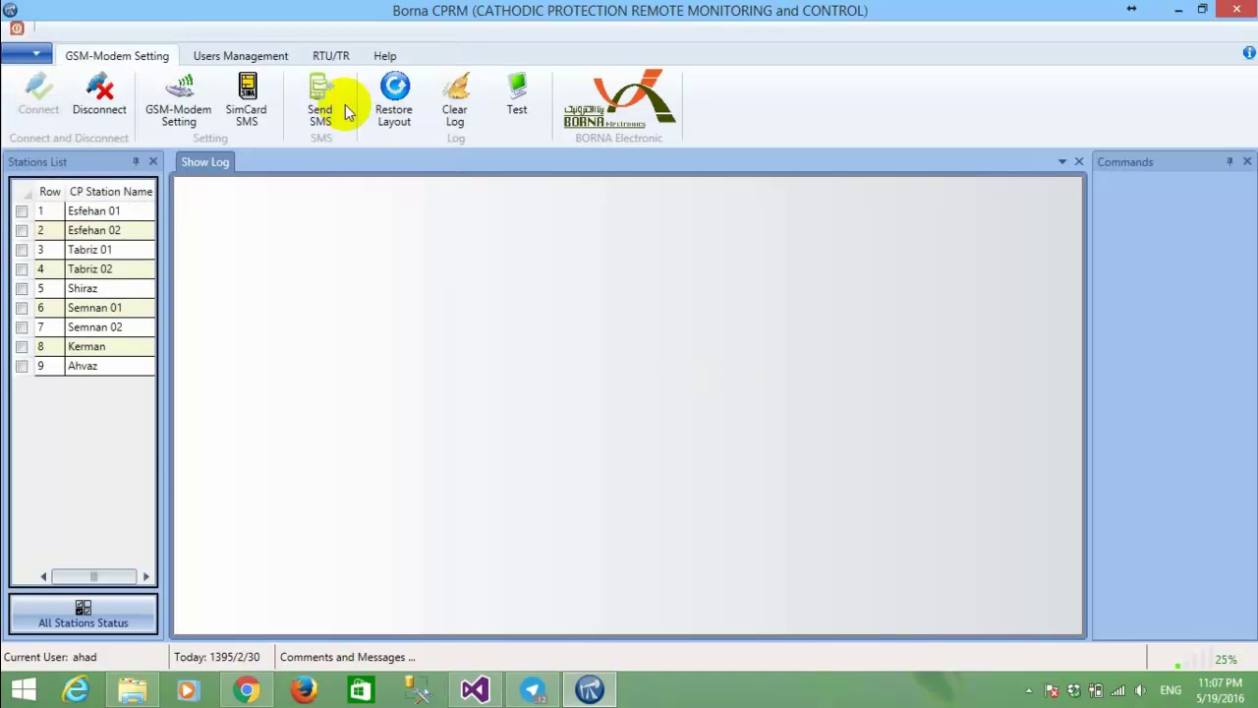
click(331, 56)
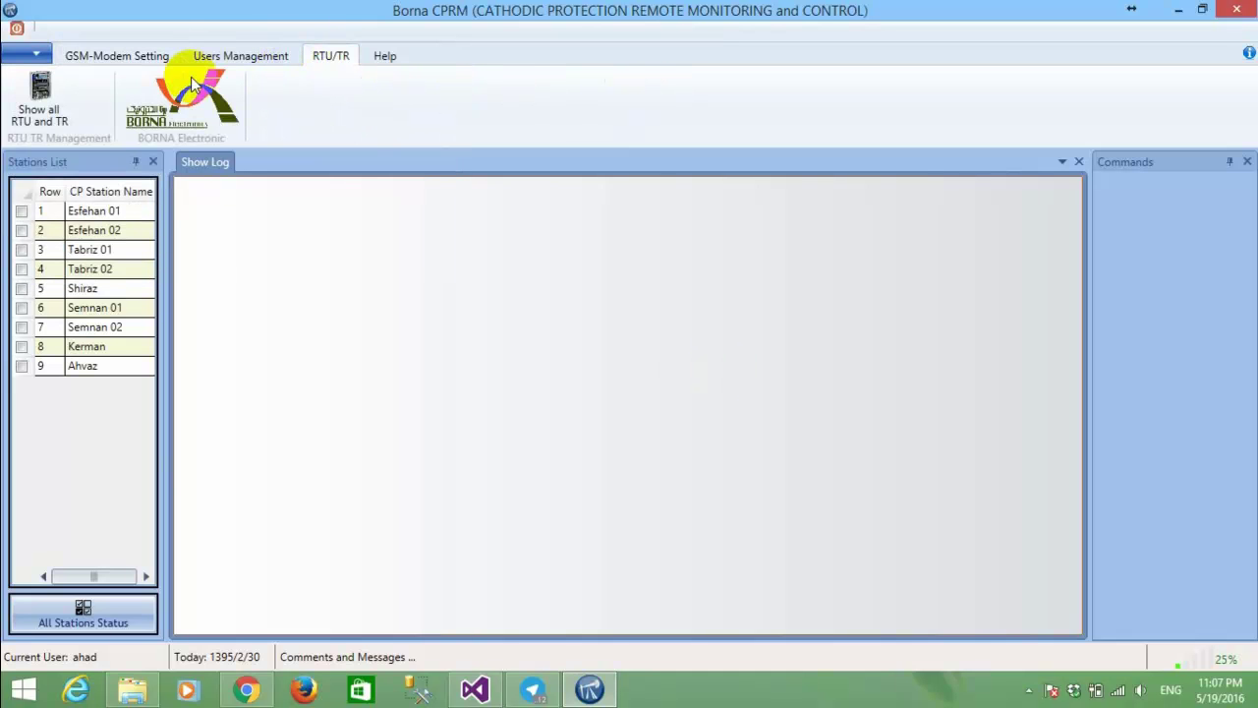
click(40, 110)
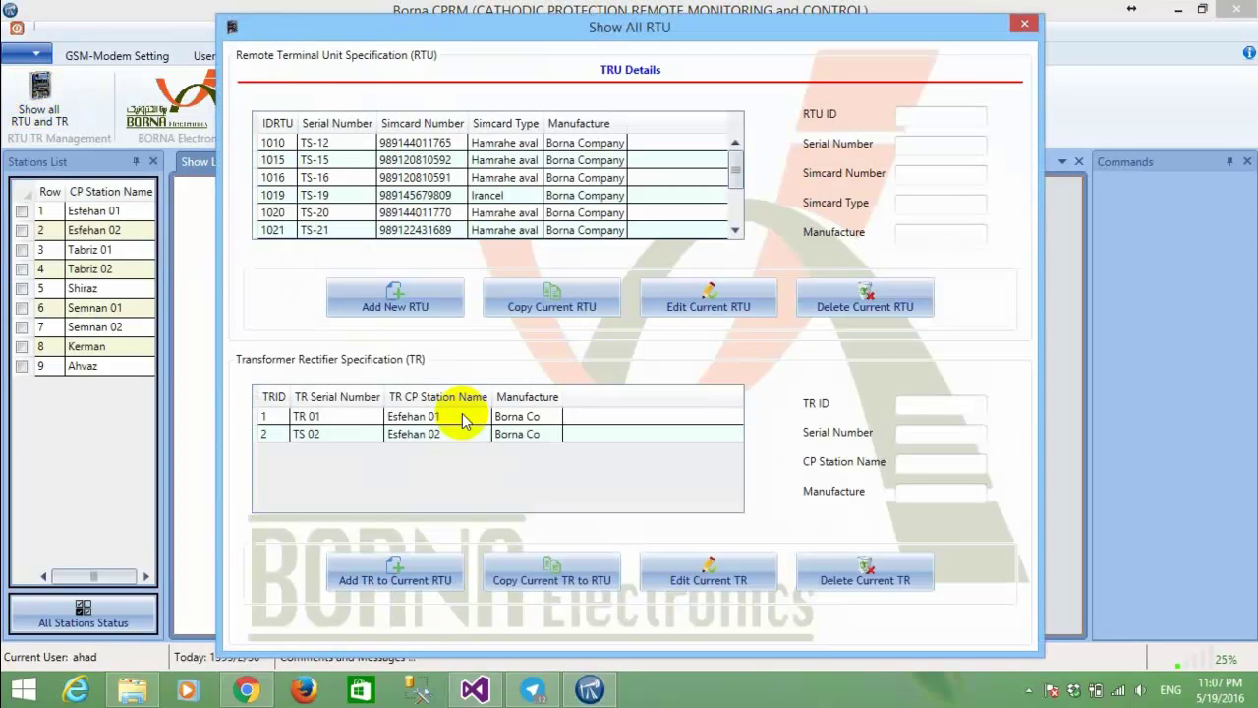
View the details and linked TRs of RTUs 1010, 1015 and 1016.
click(316, 143)
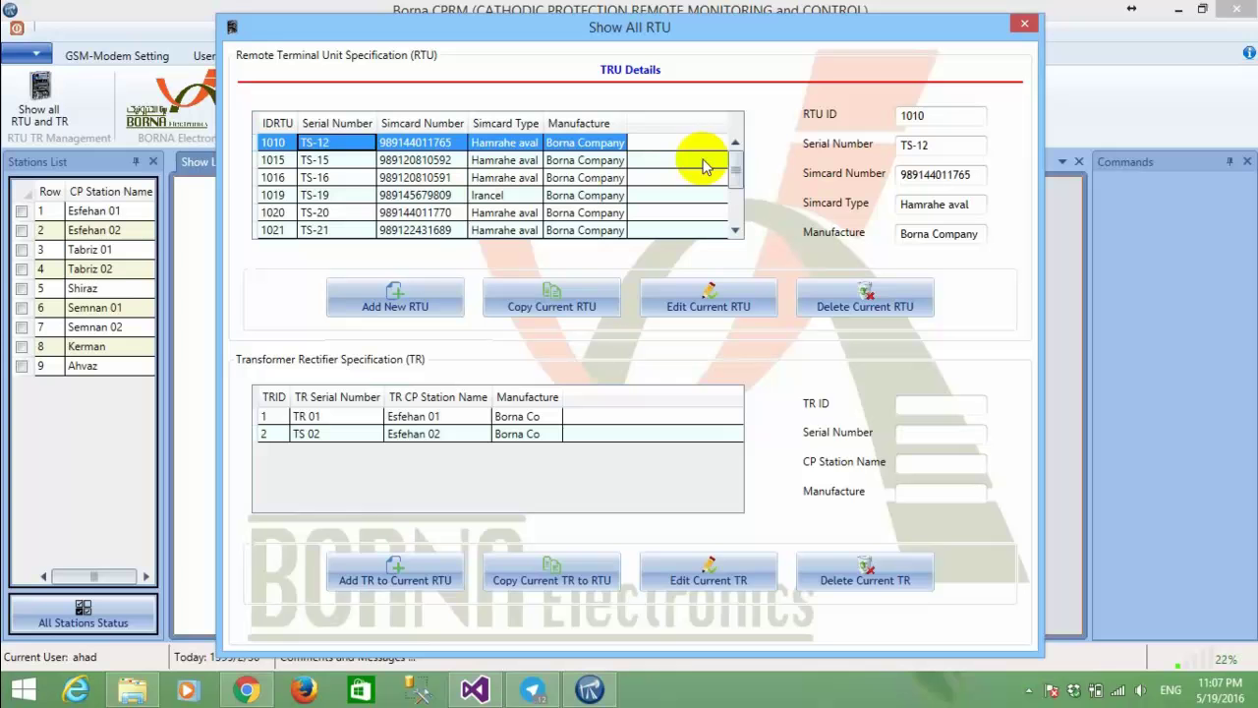
click(736, 175)
drag(735, 175, 217, 192)
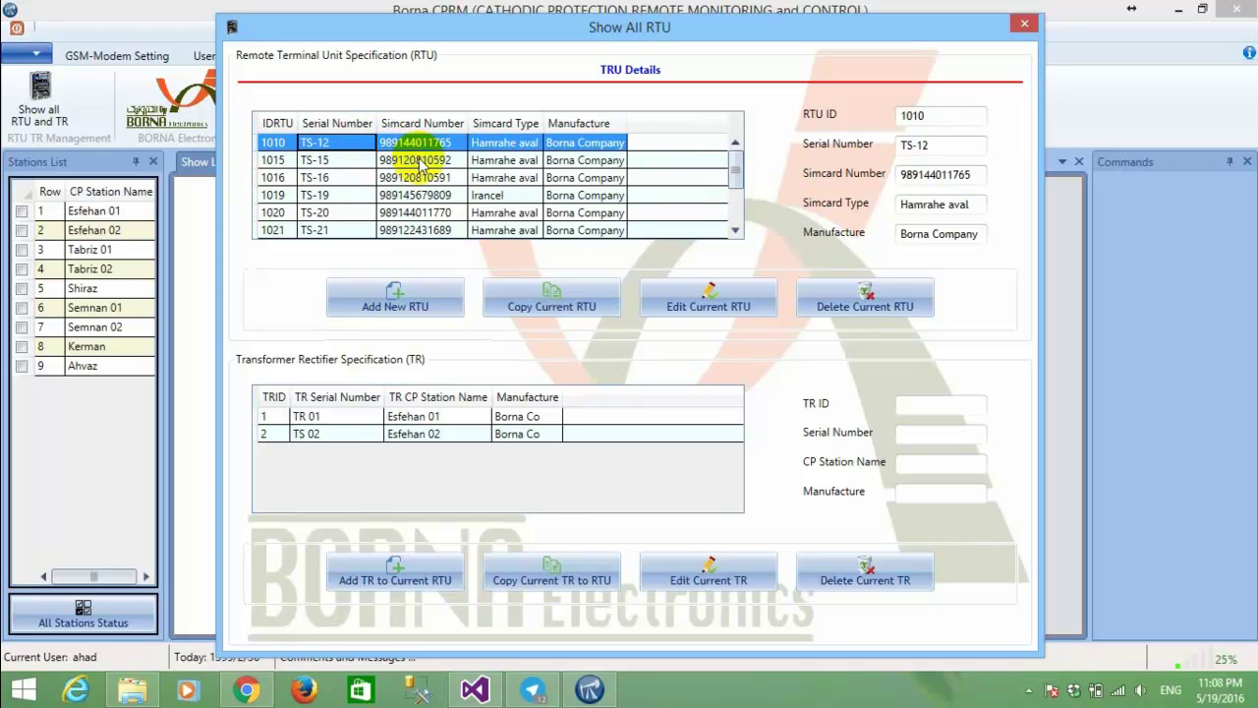
click(418, 160)
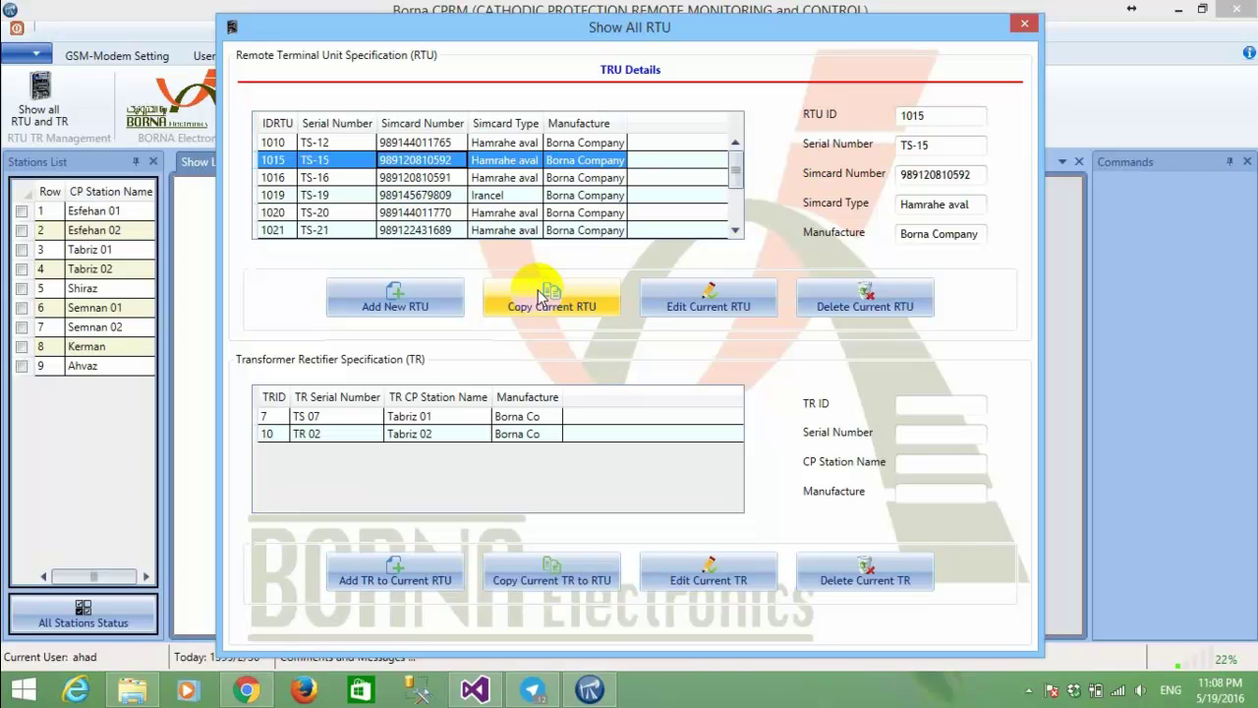
click(405, 178)
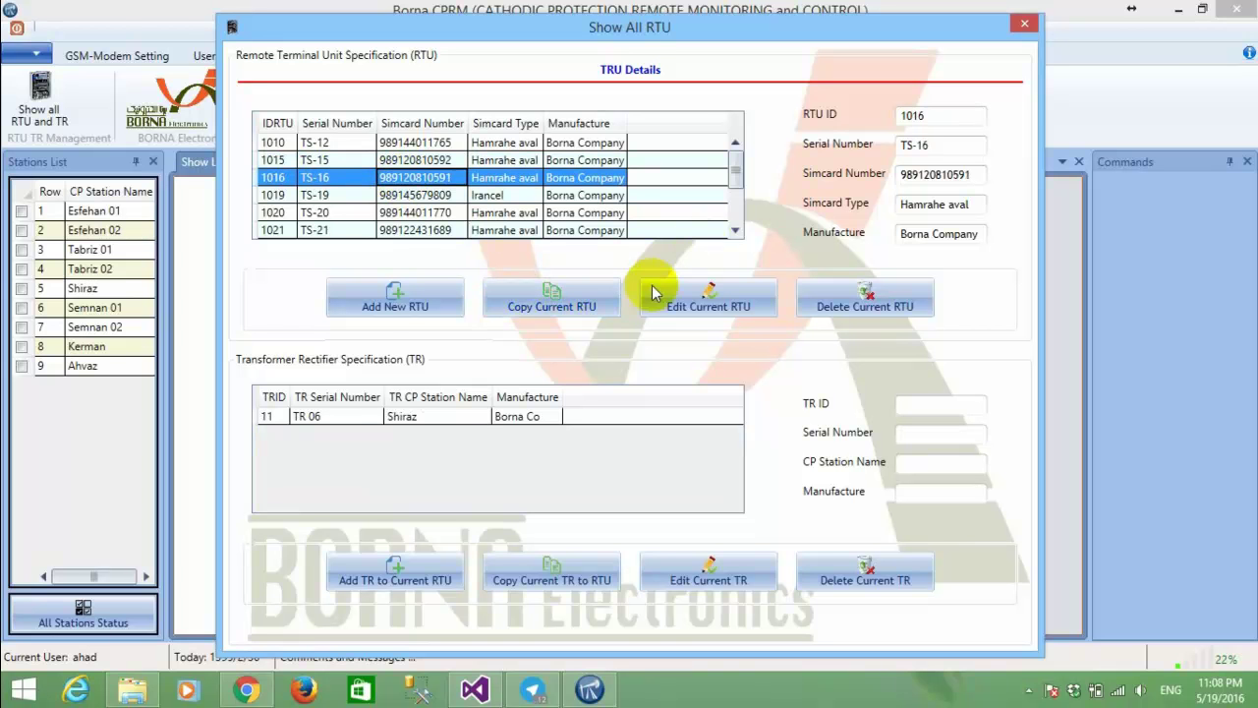
Cancel the Add New RTU form, then view RTU 1016 and RTU 025 (ID 1026).
click(392, 300)
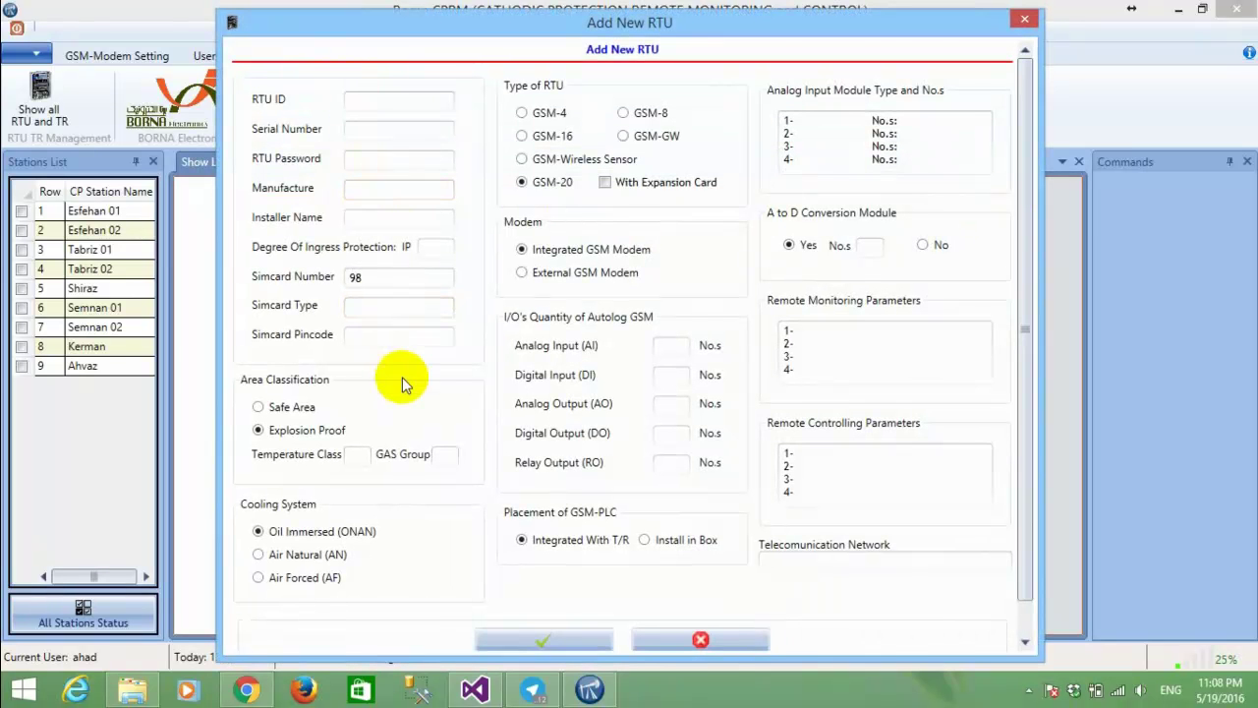
scroll(402, 377, down, 1)
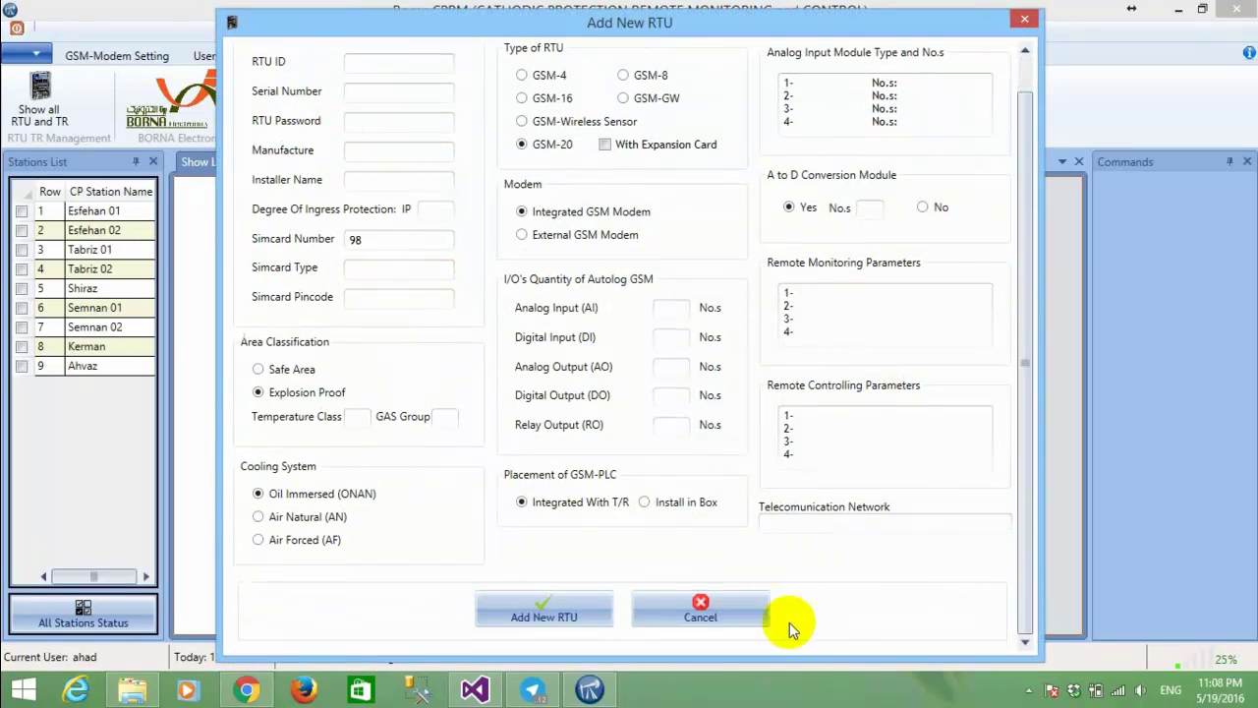
click(700, 614)
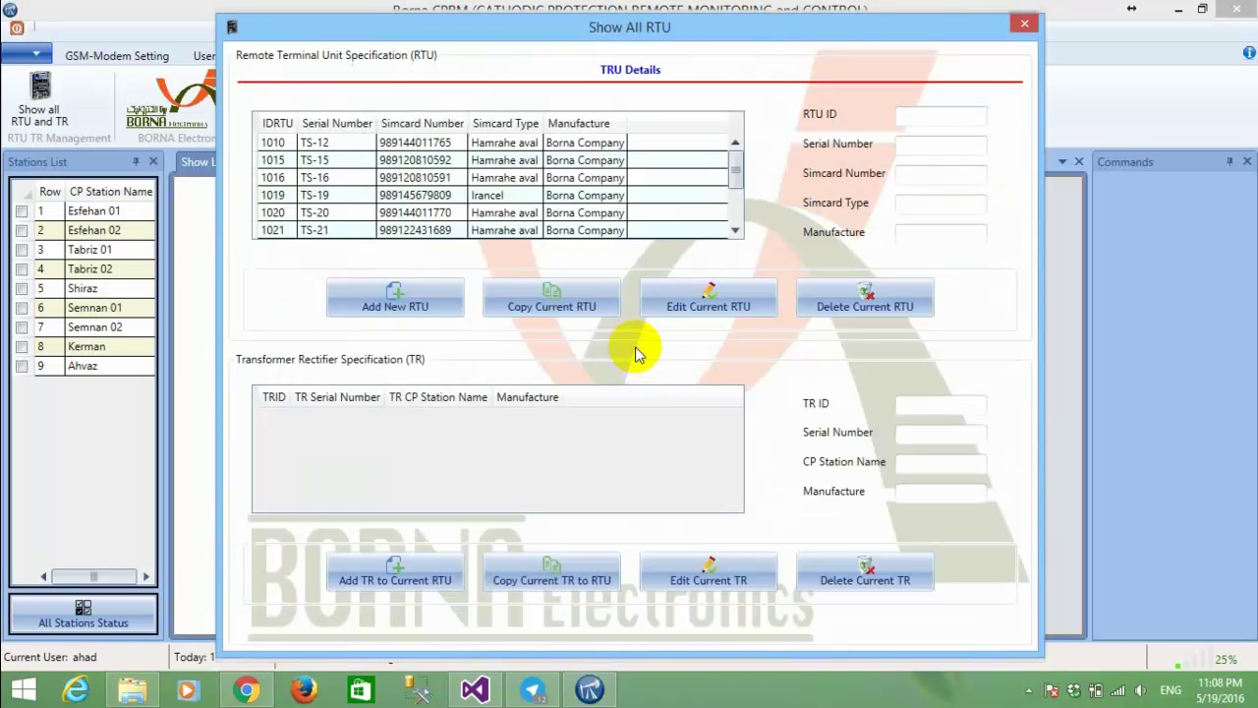
click(526, 182)
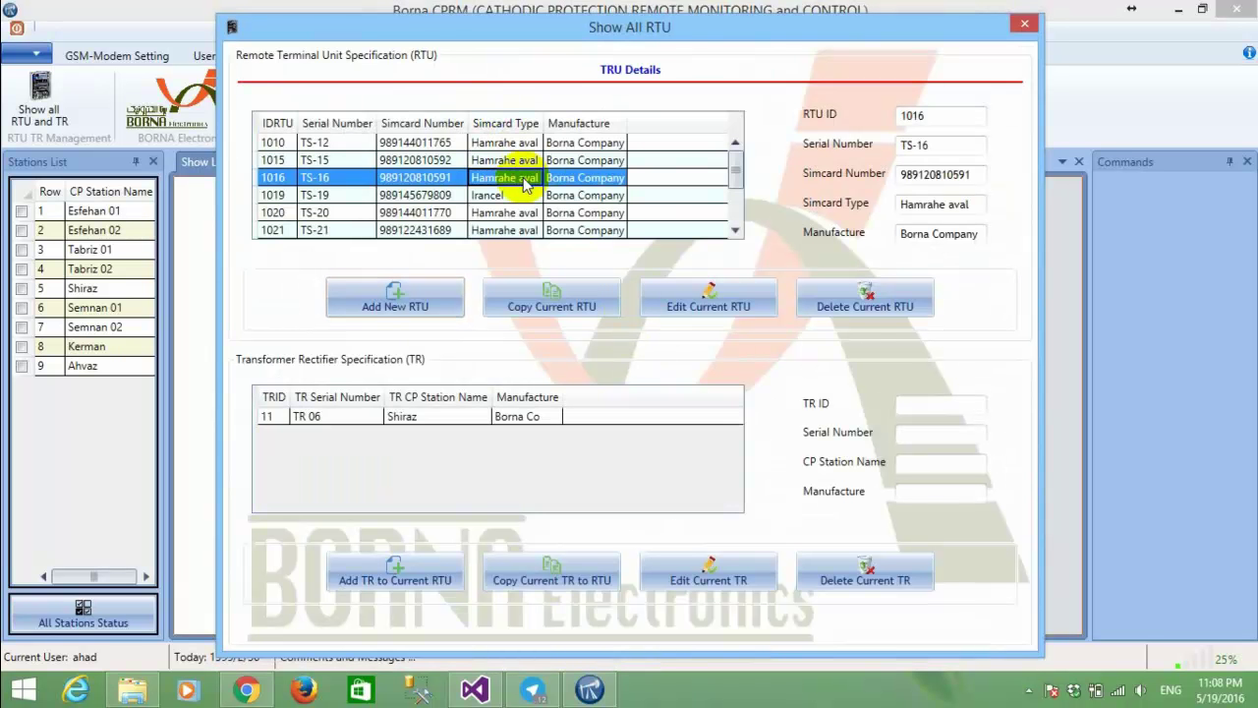
scroll(491, 196, down, 2)
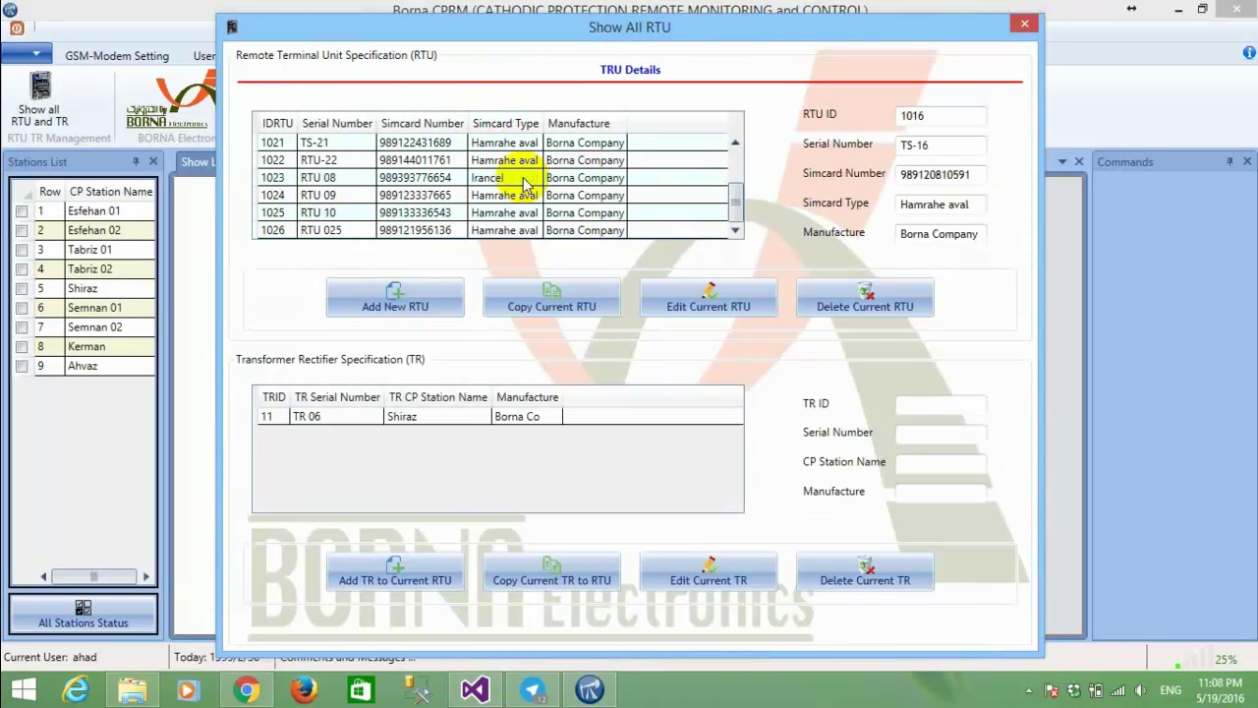
click(450, 230)
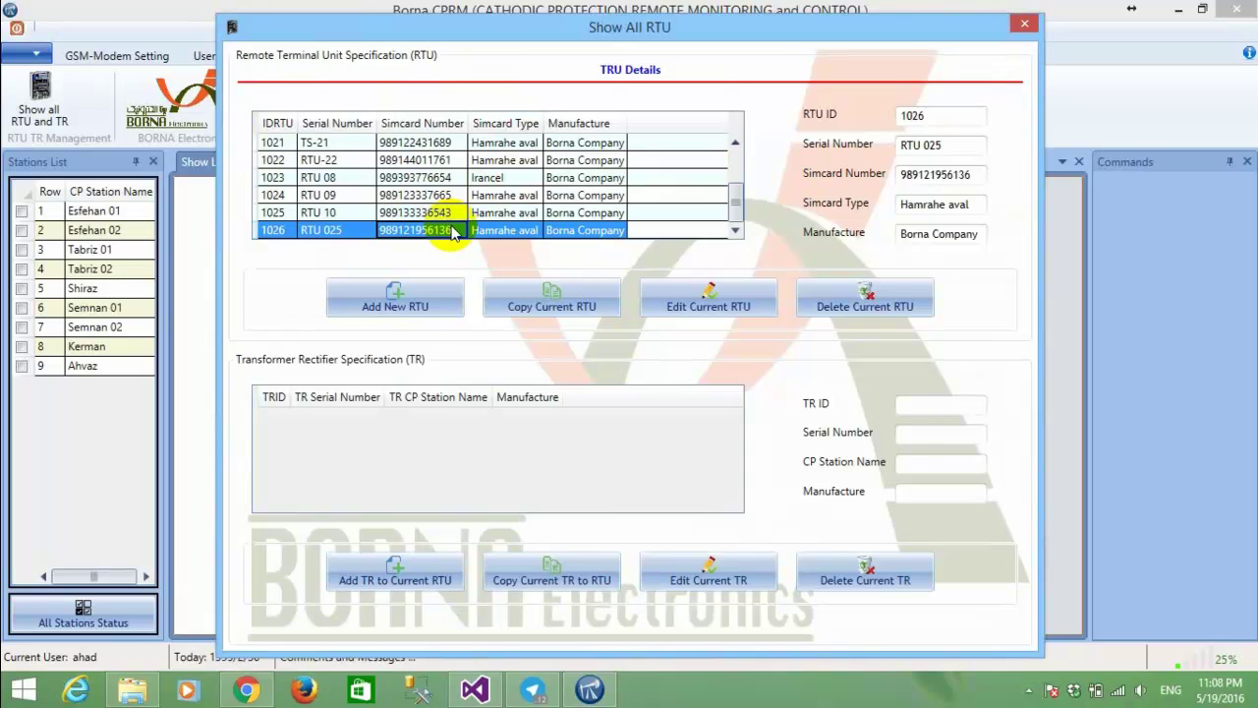
click(603, 307)
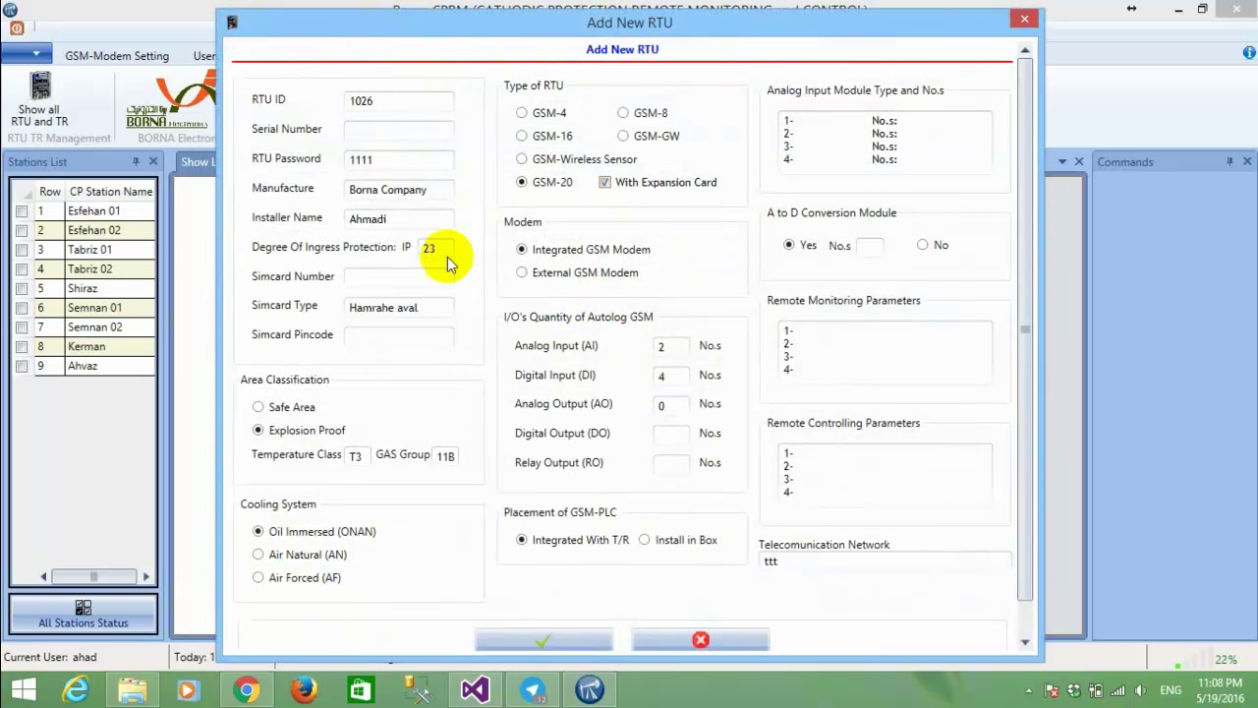
click(436, 279)
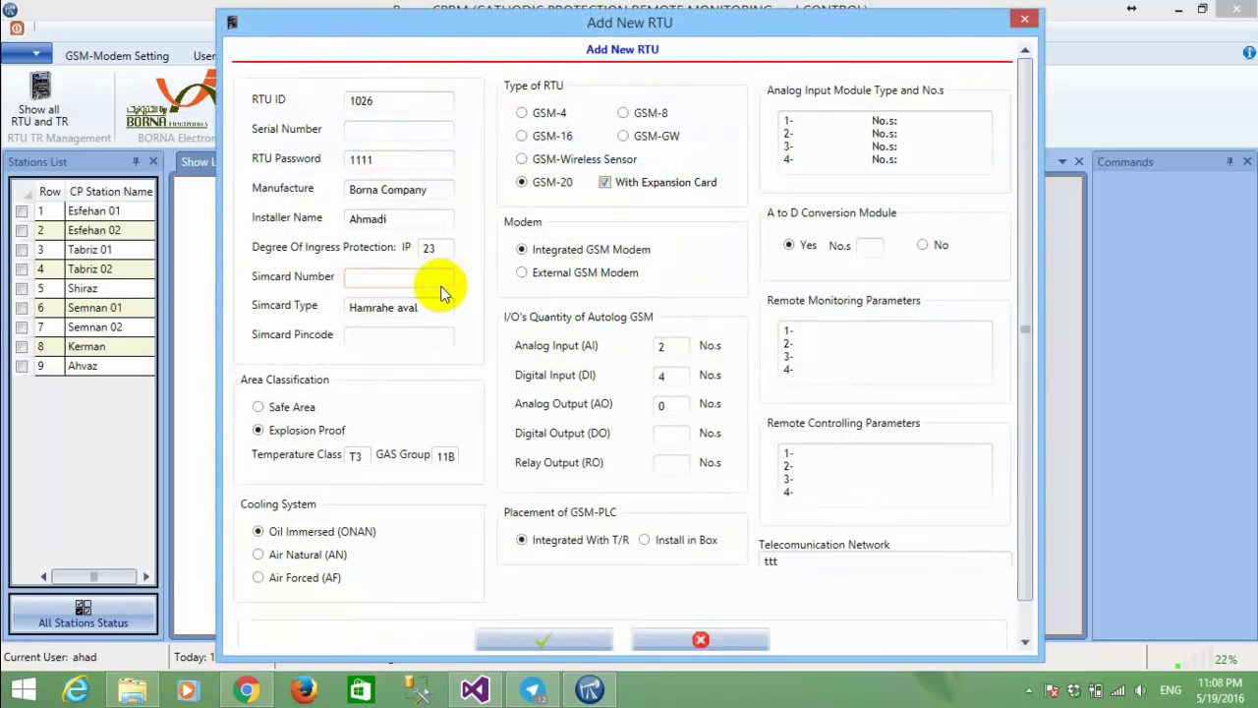
click(391, 132)
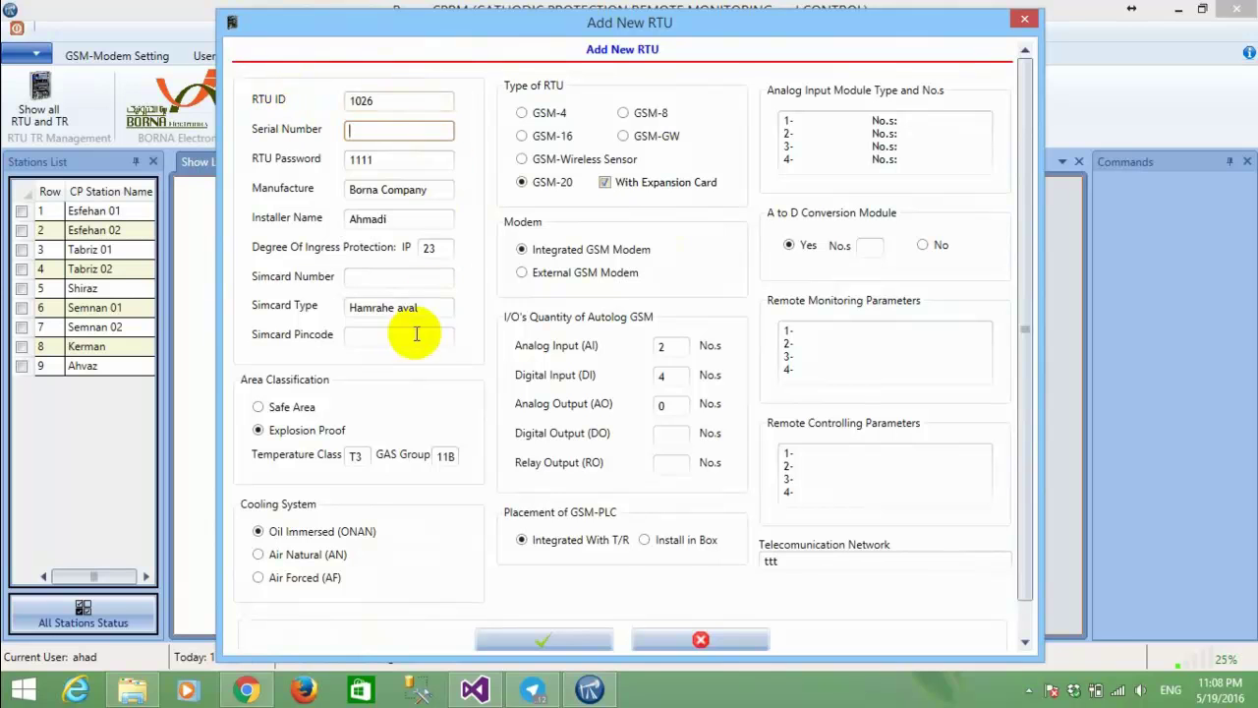
click(367, 277)
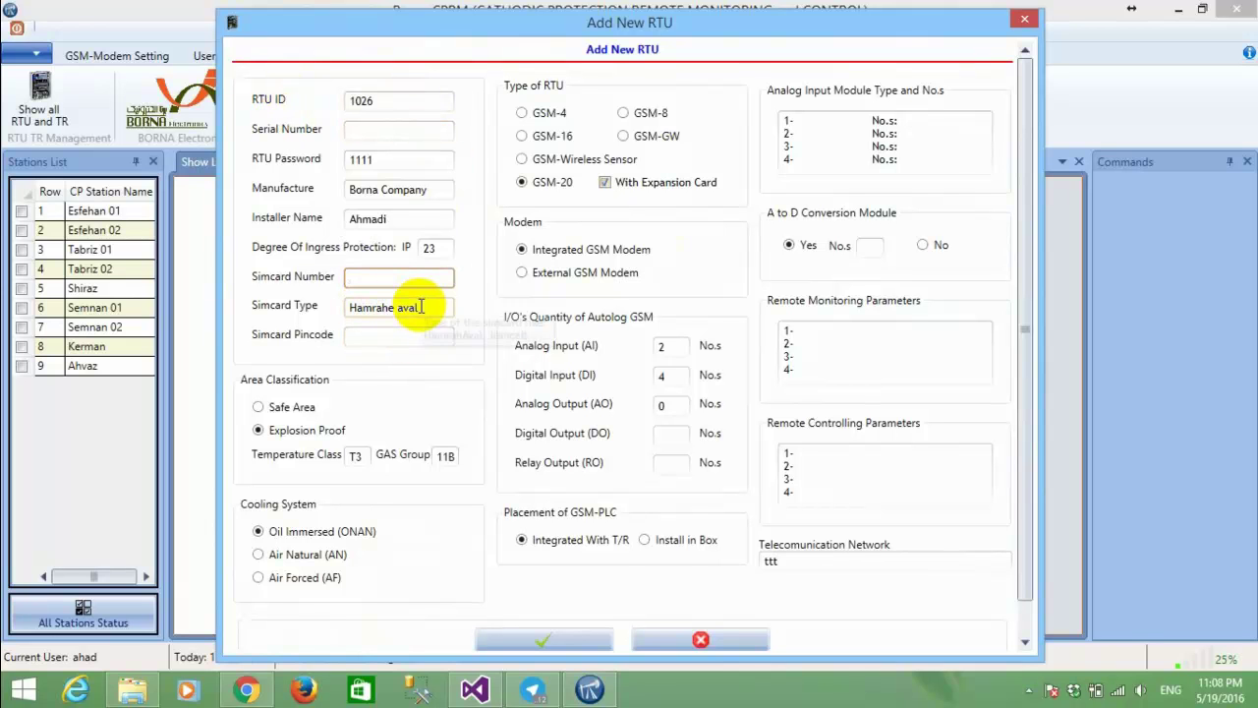
scroll(786, 333, down, 1)
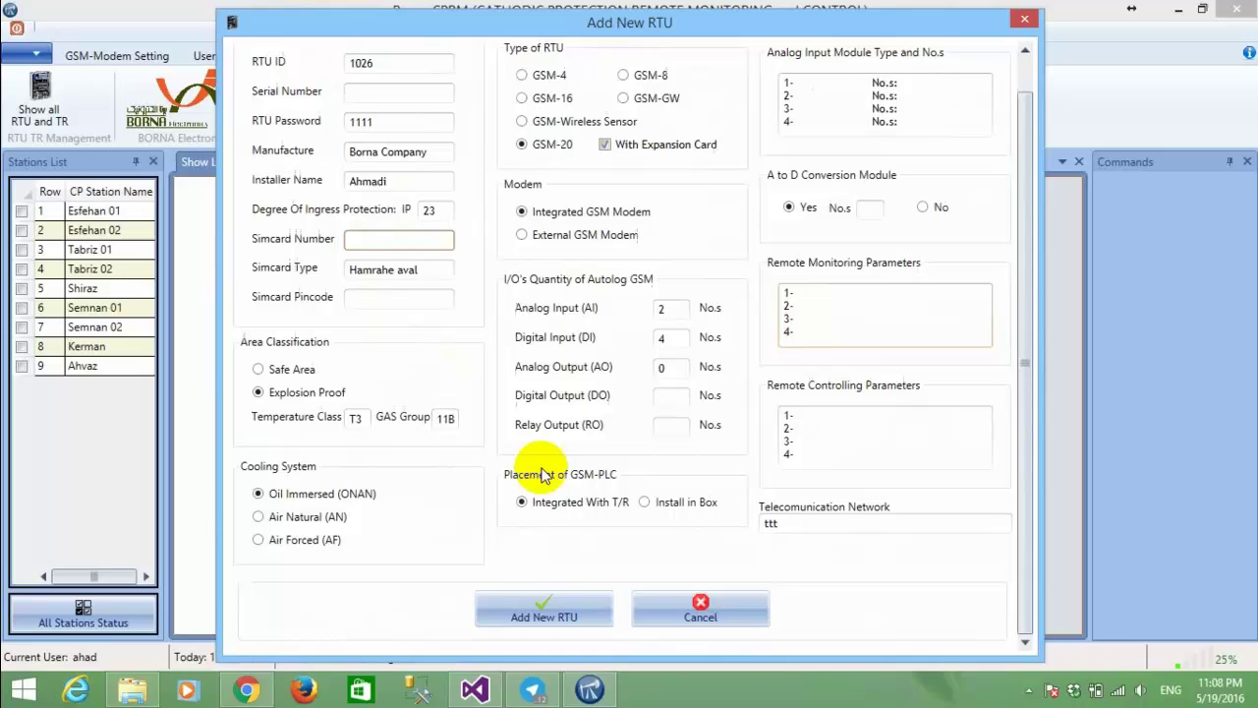
click(549, 609)
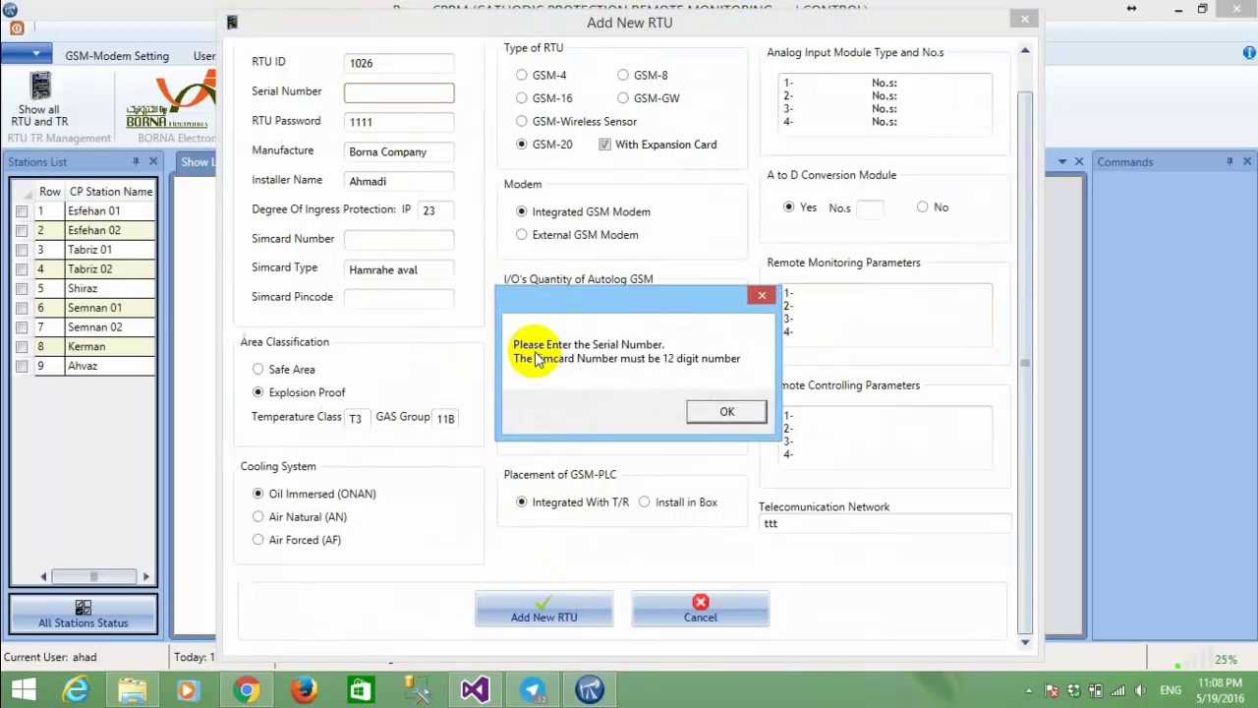
click(740, 413)
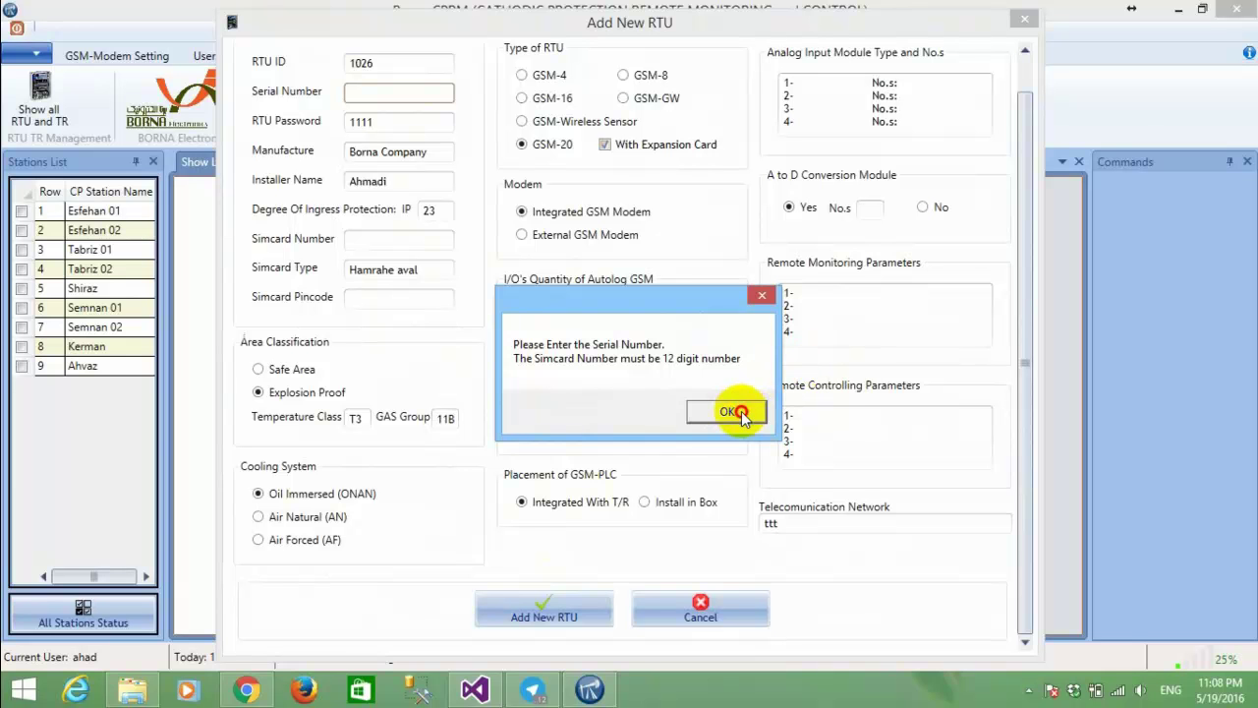
click(646, 503)
click(590, 501)
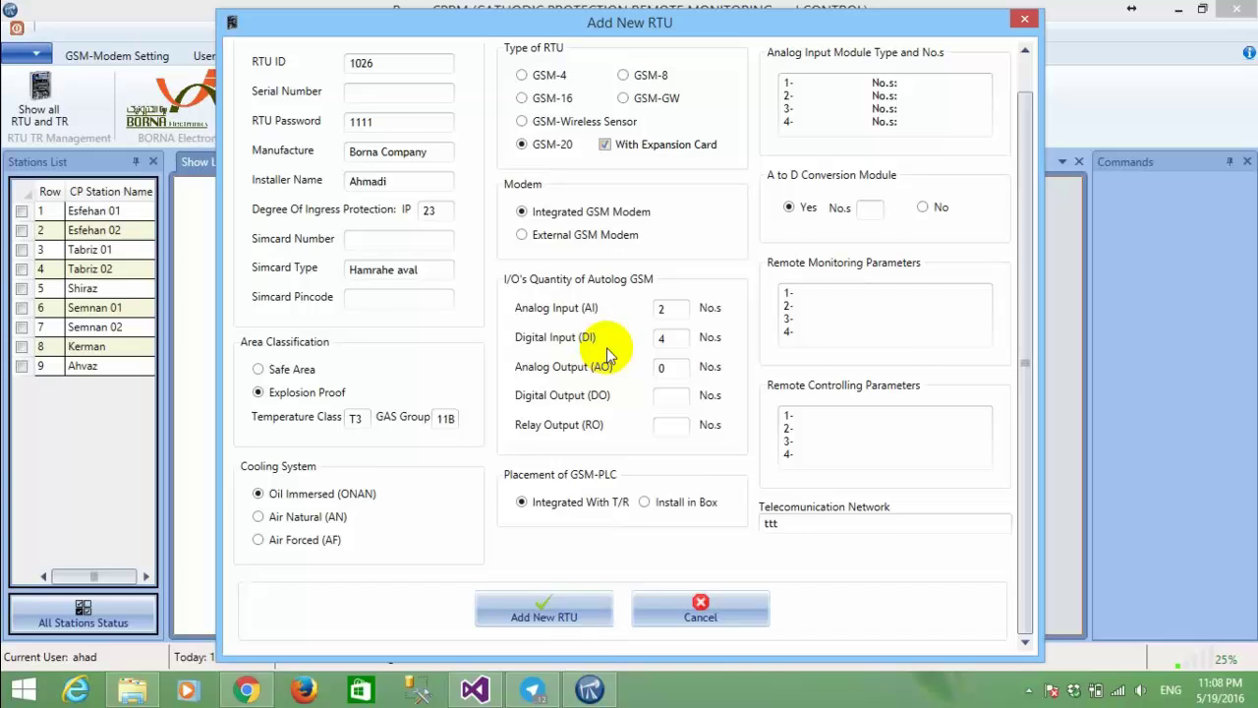
scroll(606, 348, up, 1)
click(562, 159)
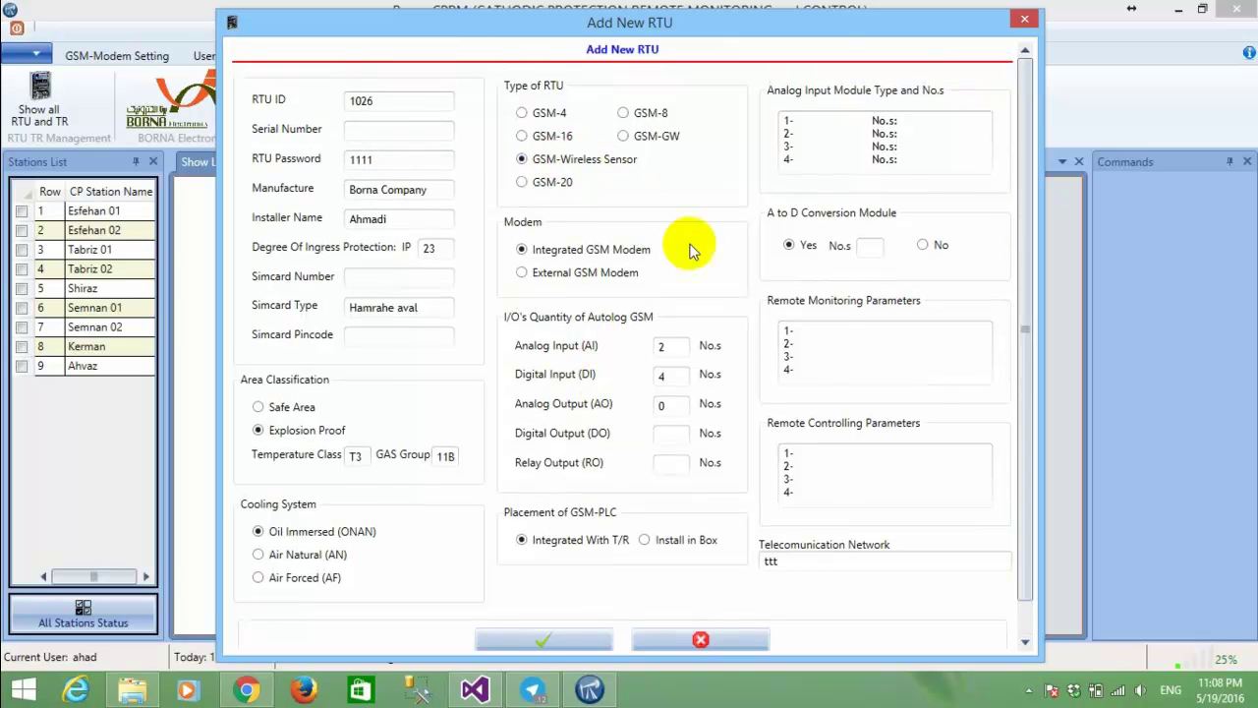
scroll(691, 261, down, 1)
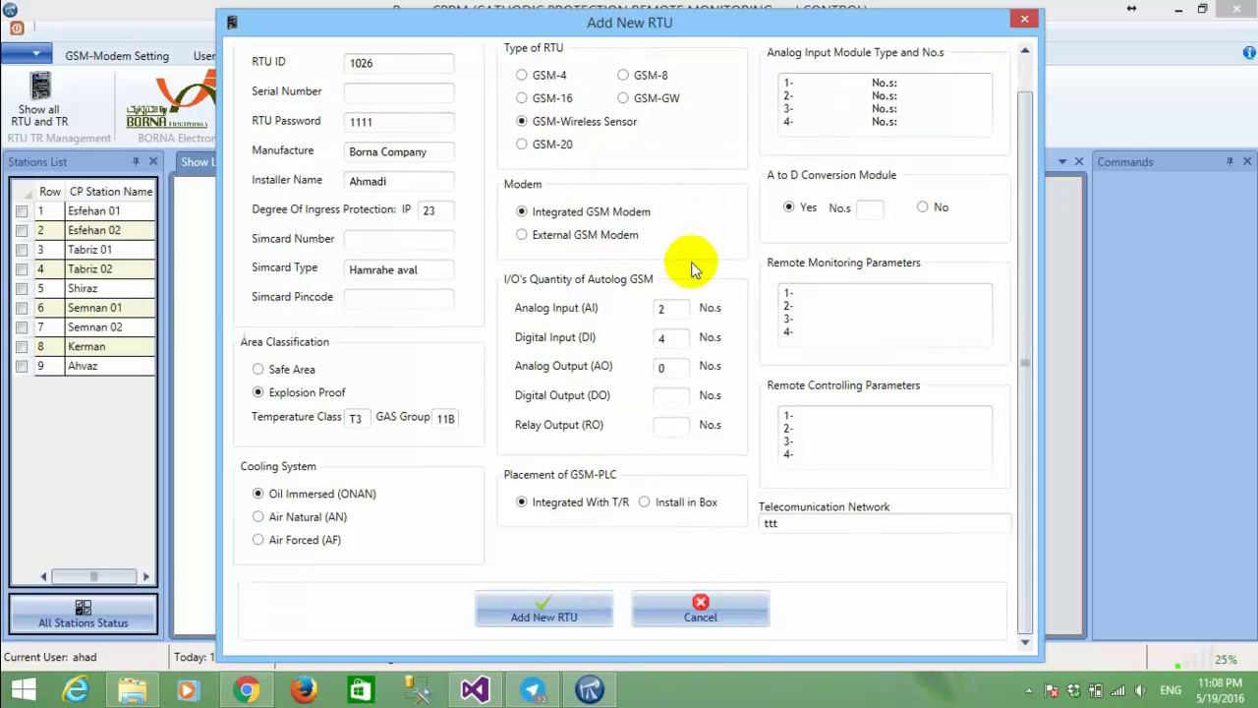
click(693, 601)
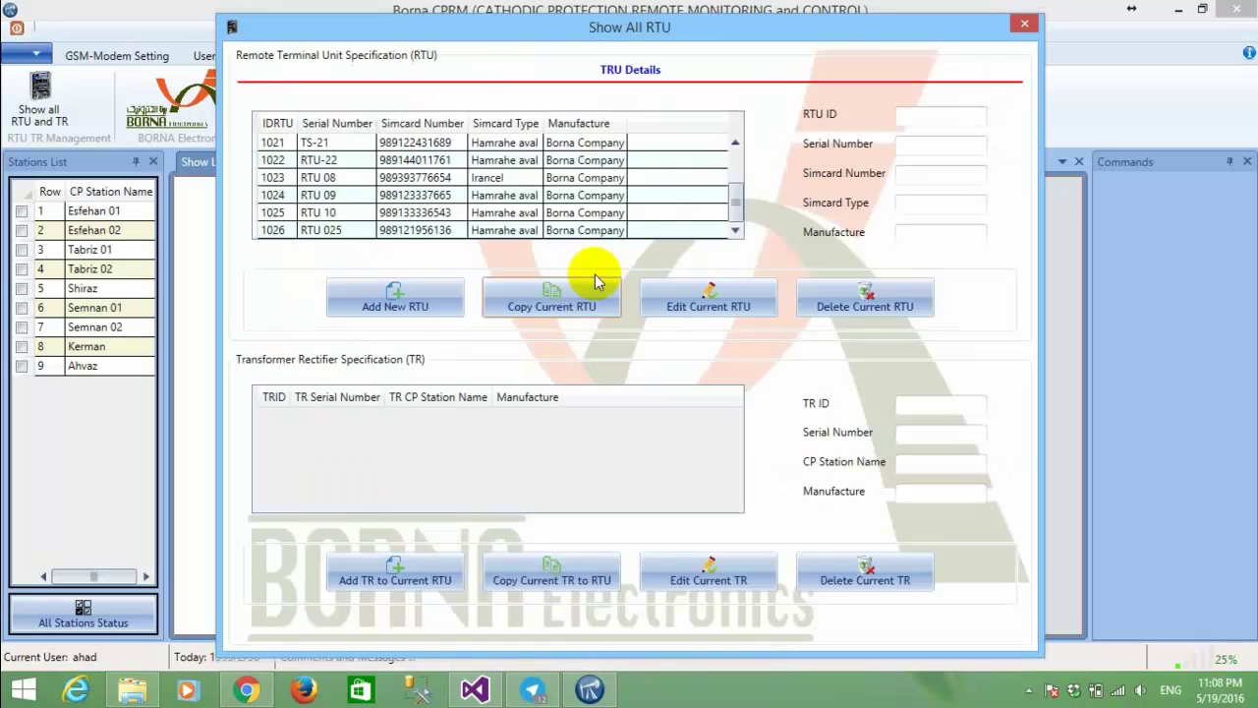
View the details of RTUs 10, 09 and 08, then RTU TS-12 with its transformers.
click(425, 212)
click(438, 195)
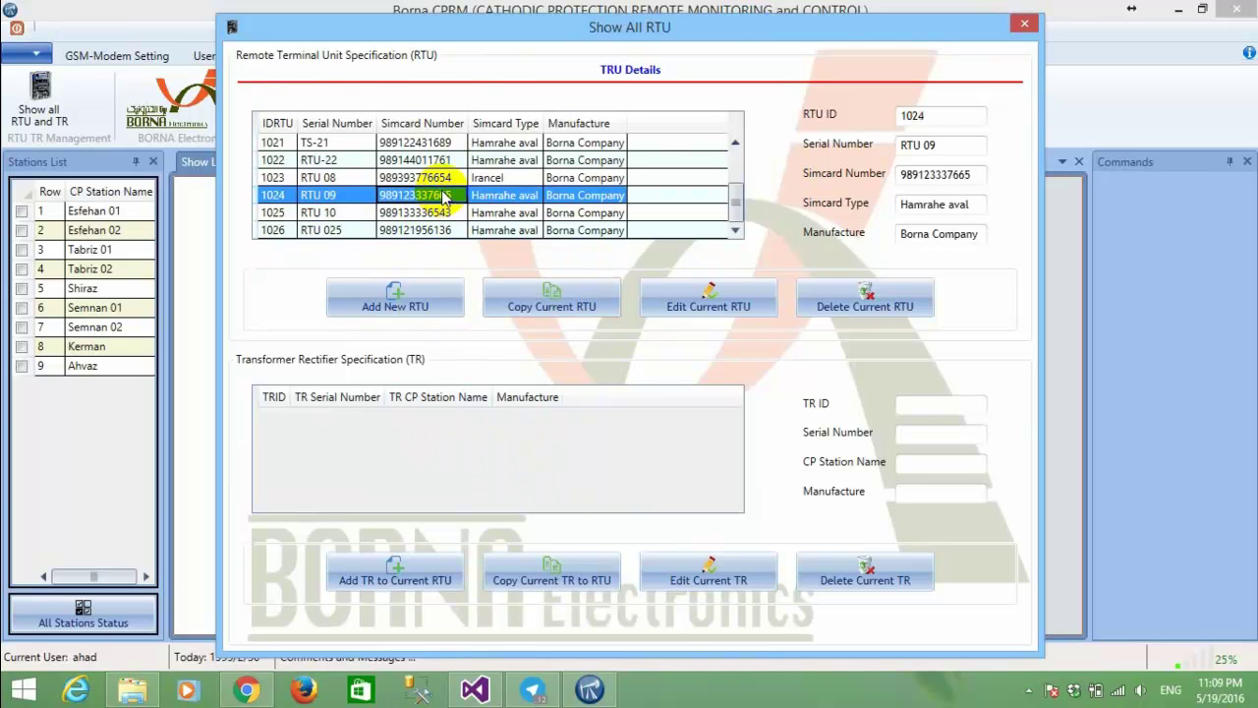
click(444, 177)
scroll(443, 175, up, 2)
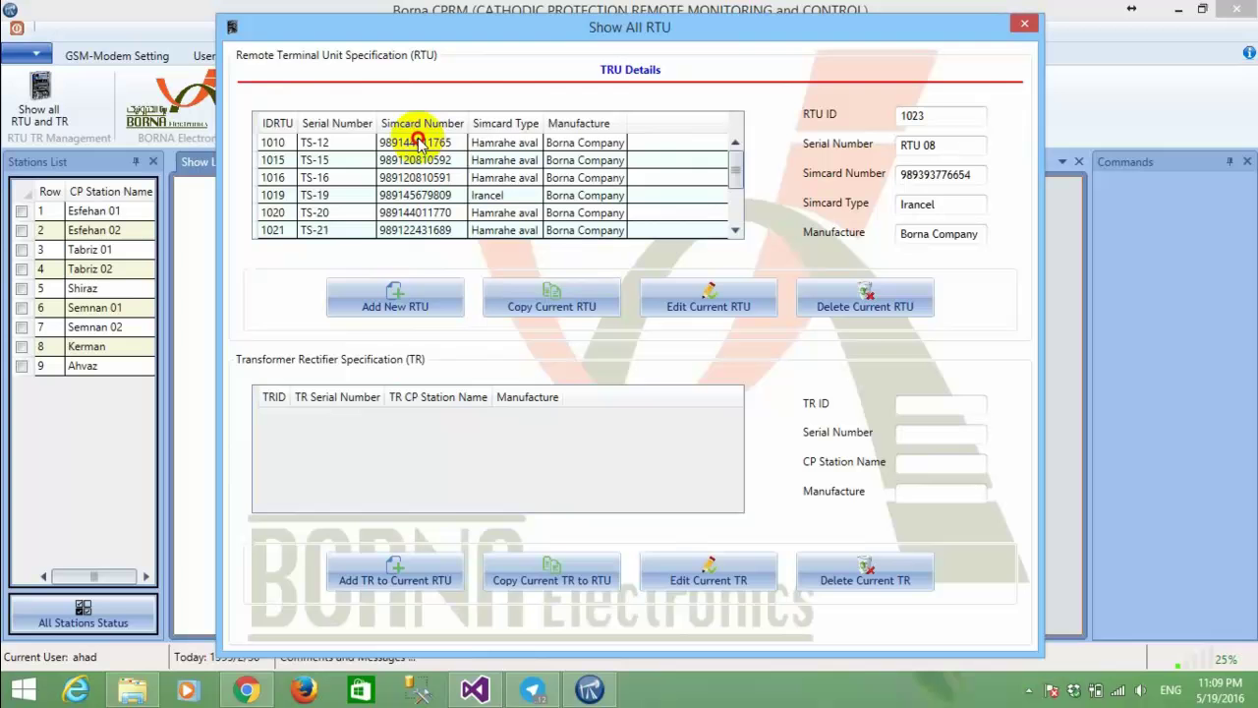
click(421, 143)
Inspect transformer TS 02's edit settings without saving, then close the Show All RTU window.
click(418, 435)
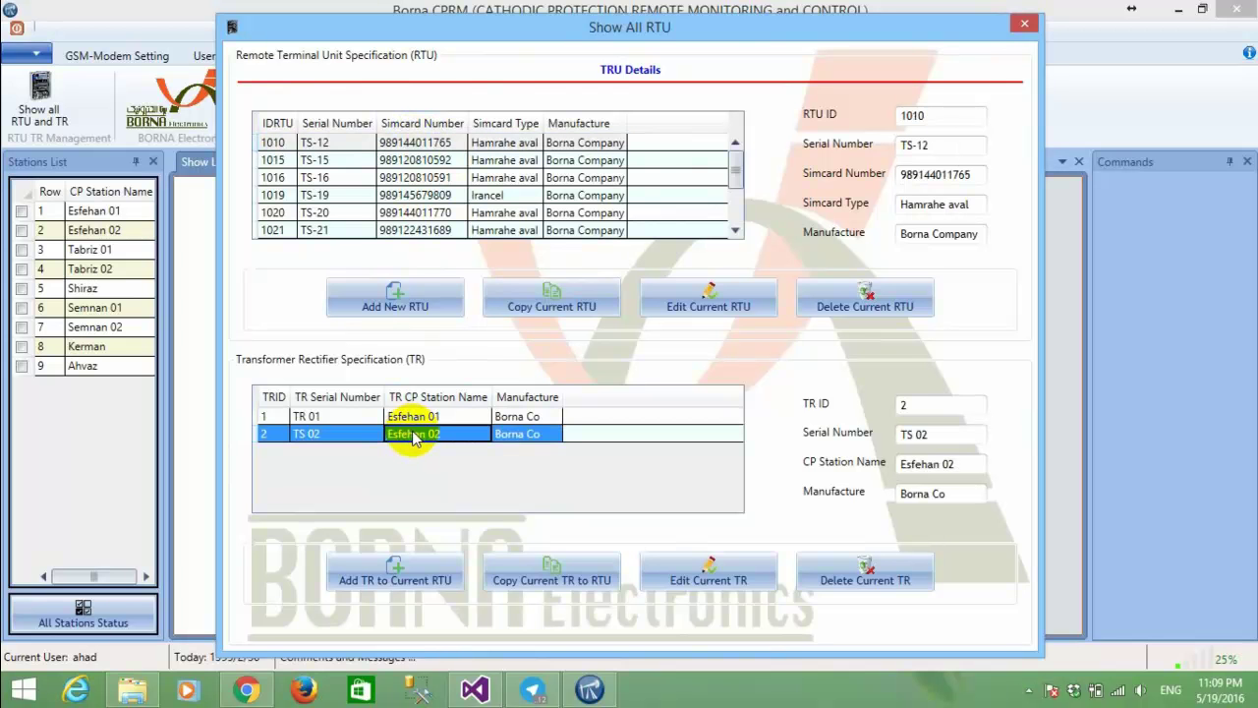
click(696, 575)
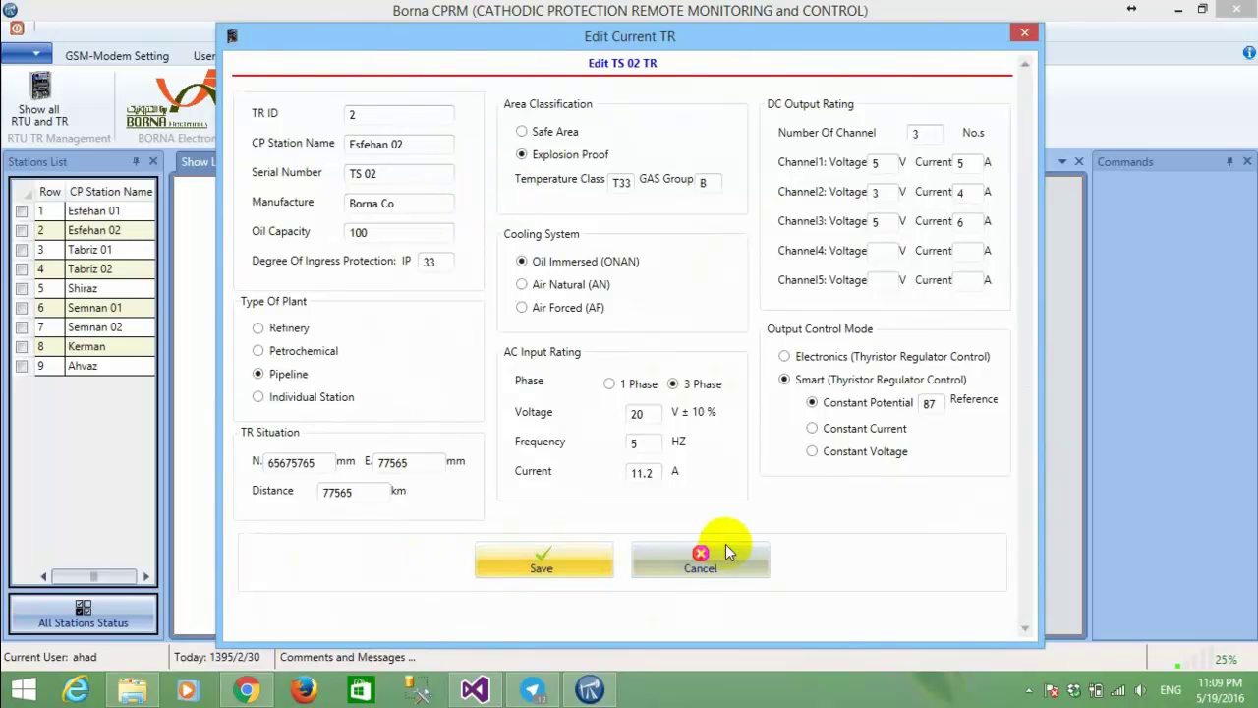
click(743, 541)
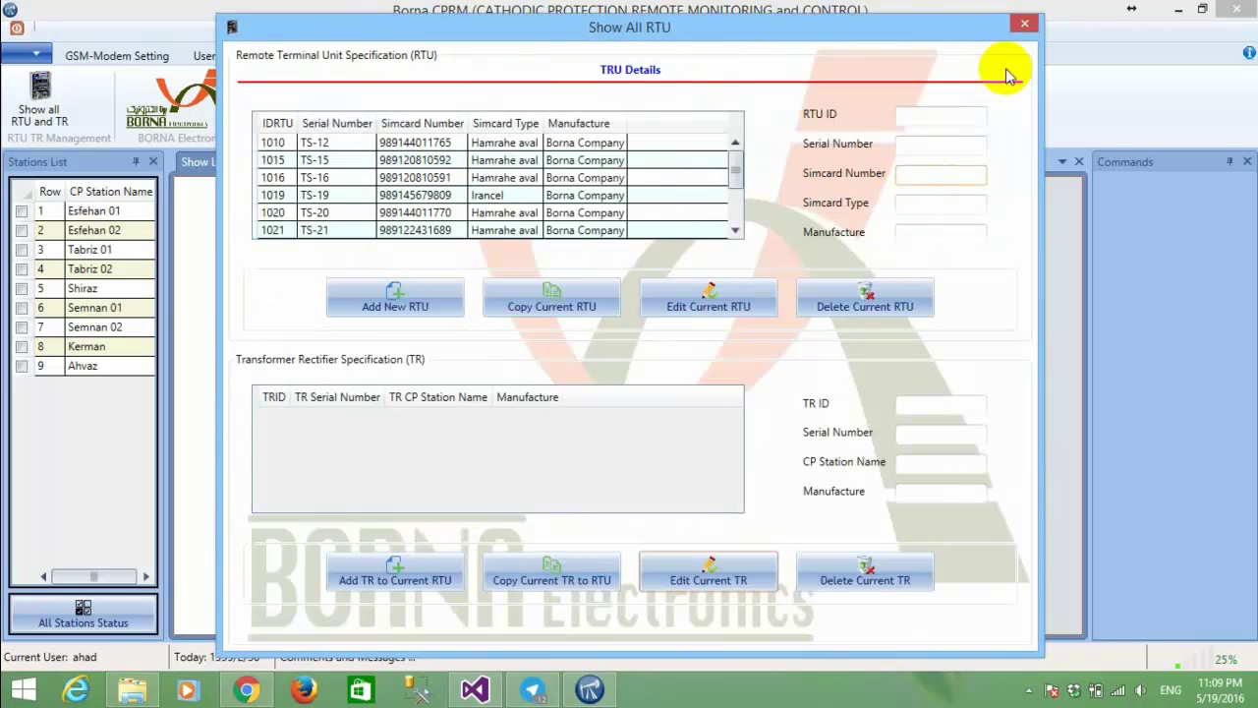
click(1034, 22)
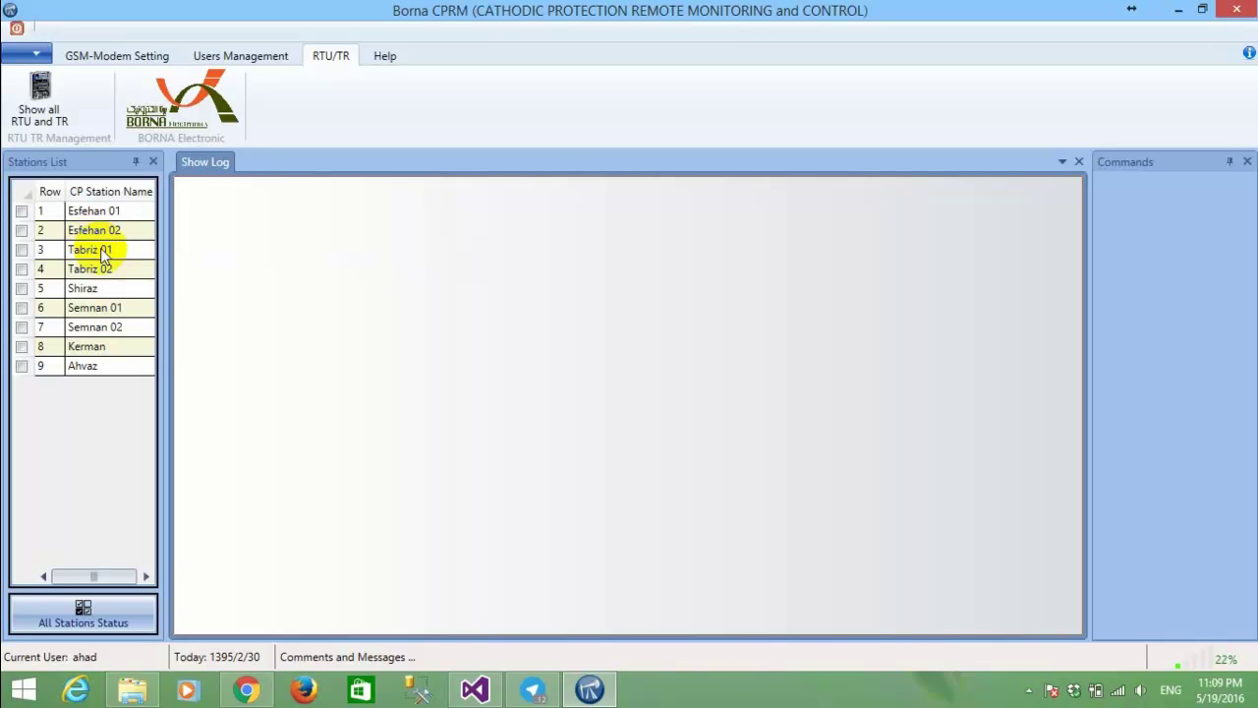
Open Tabriz 01's Station Status from the GSM-Modem Setting tab and tick Update All Information.
click(104, 59)
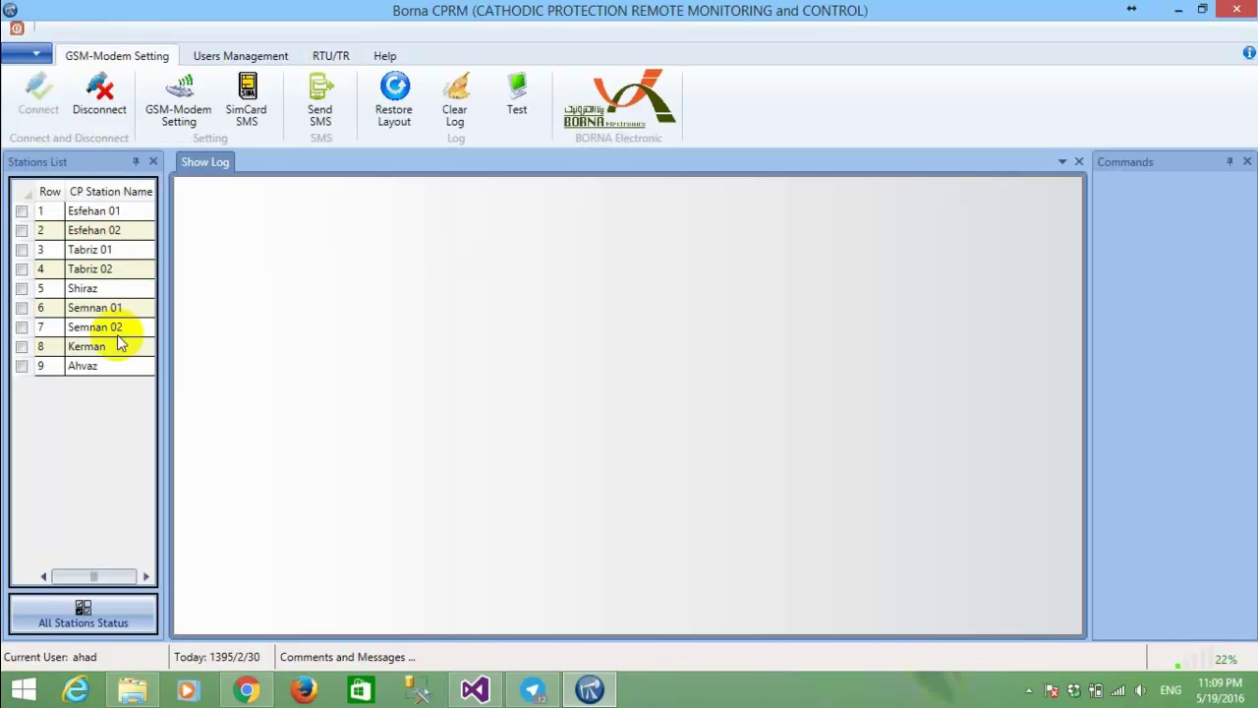
double_click(92, 250)
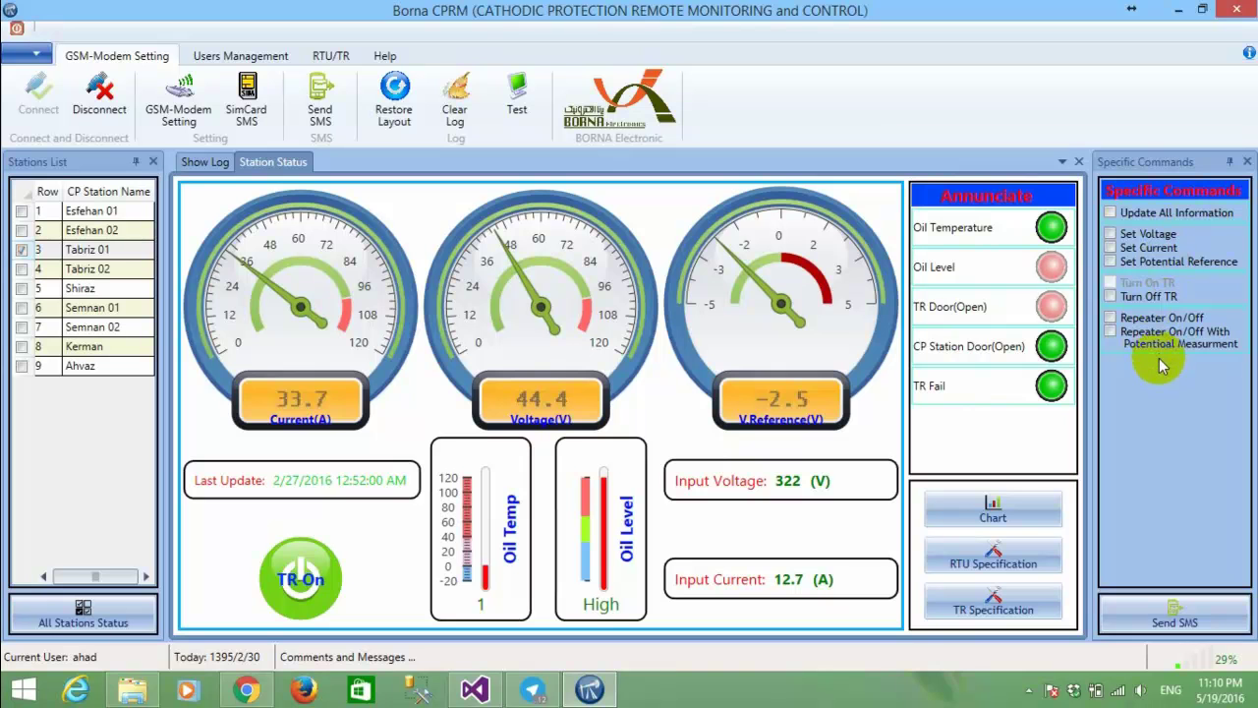
click(1160, 216)
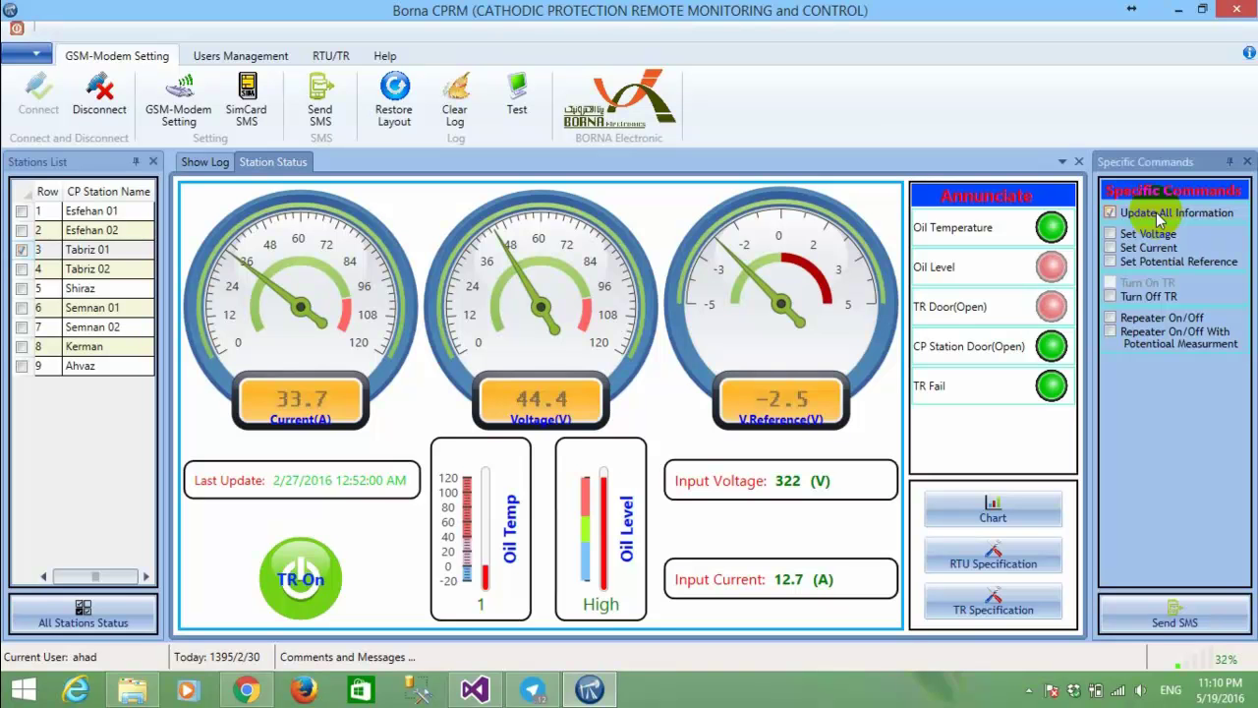
click(1185, 622)
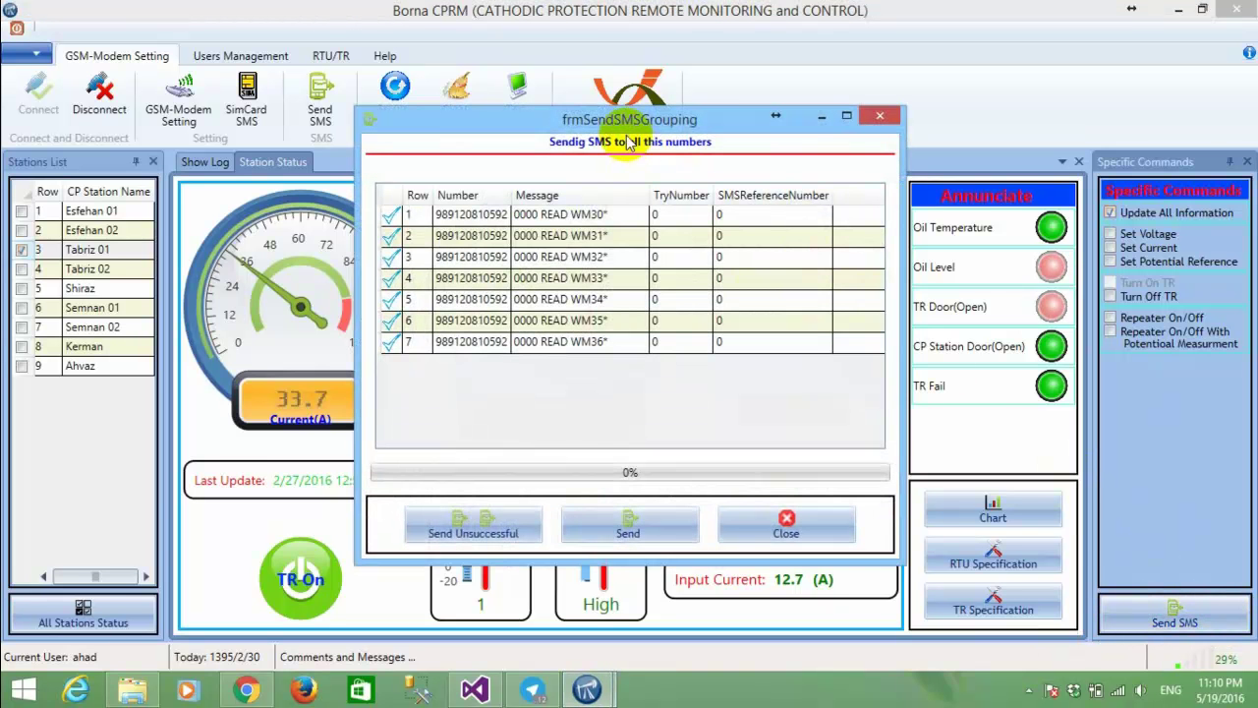
drag(614, 119, 921, 91)
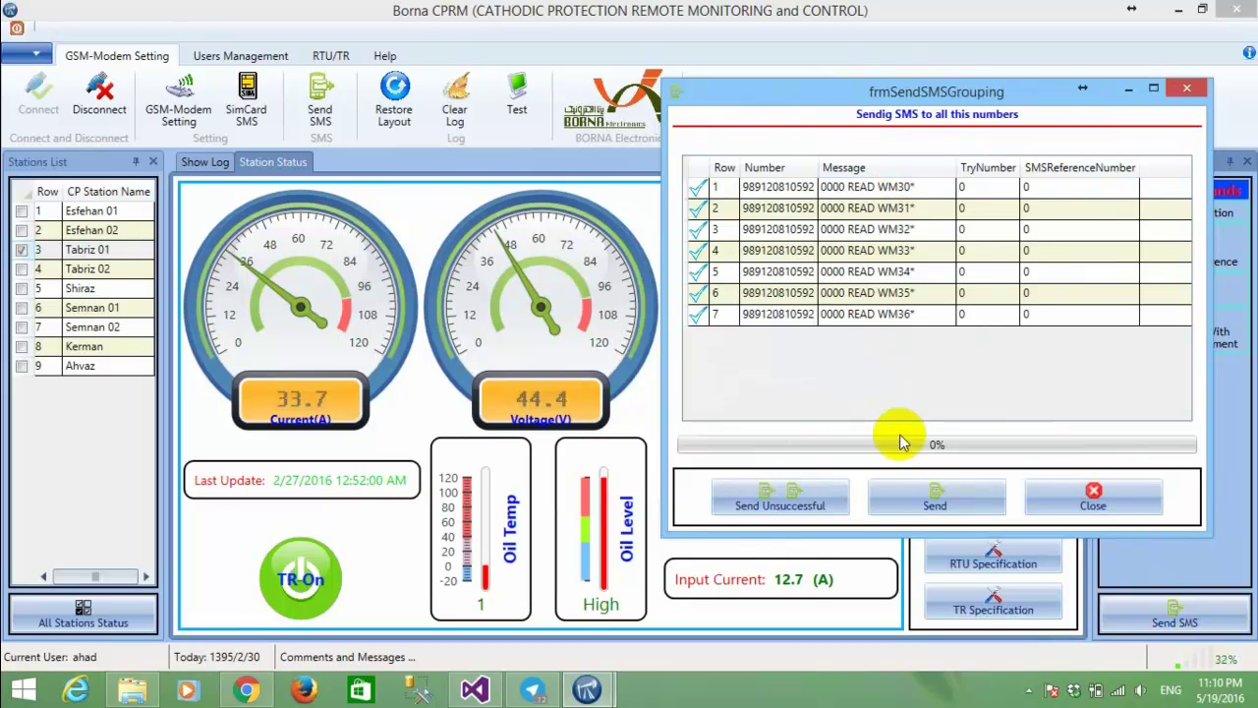
click(927, 495)
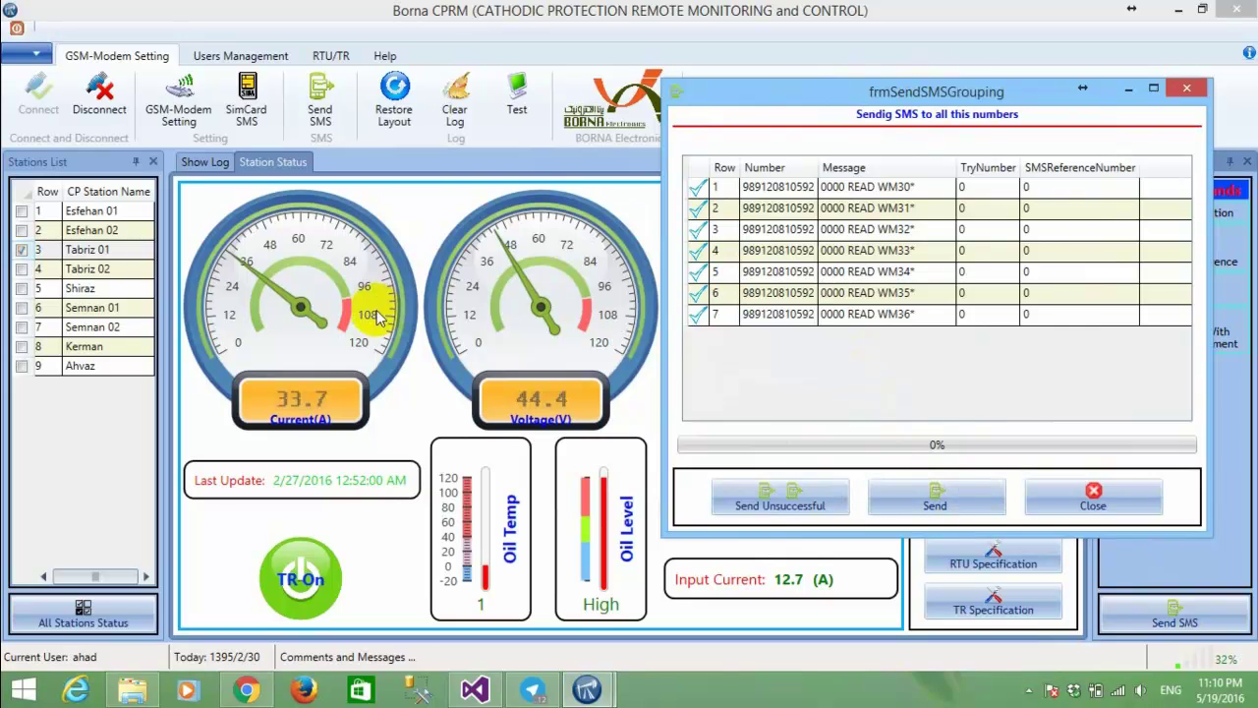
click(1089, 503)
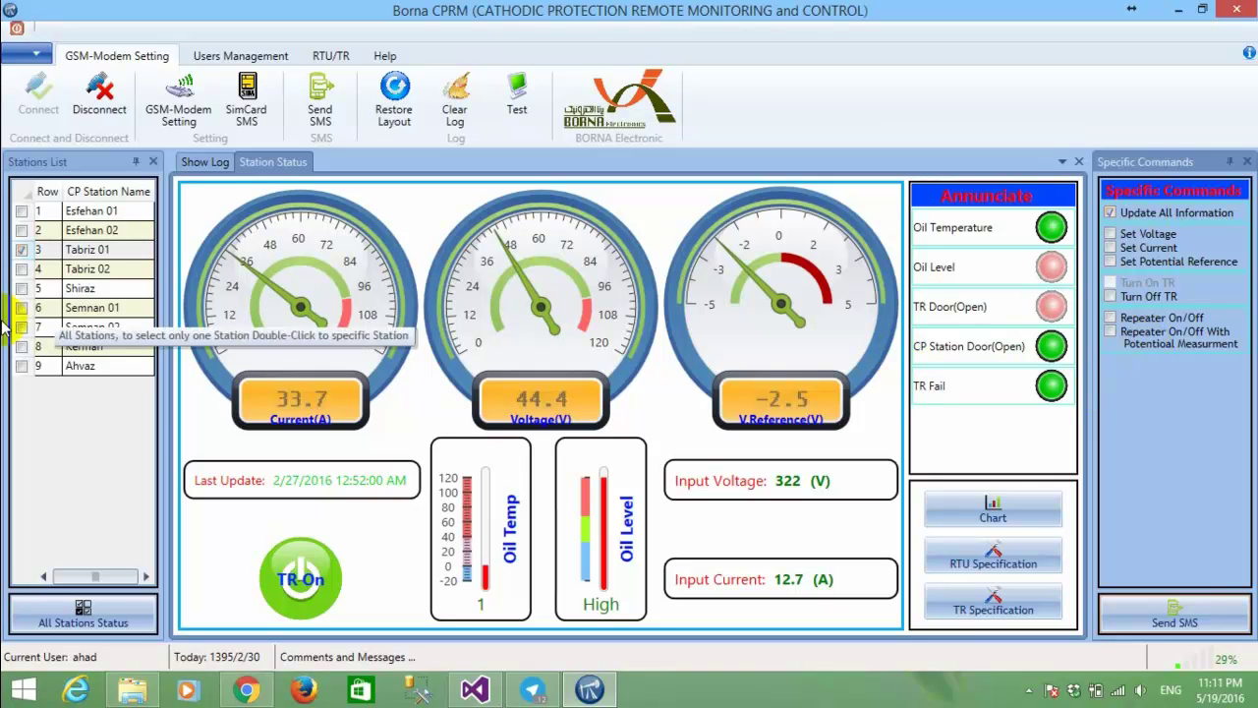
Select all stations except Tabriz 02 and Semnan 02, show All Stations Status, and tick global Update All Information.
click(22, 194)
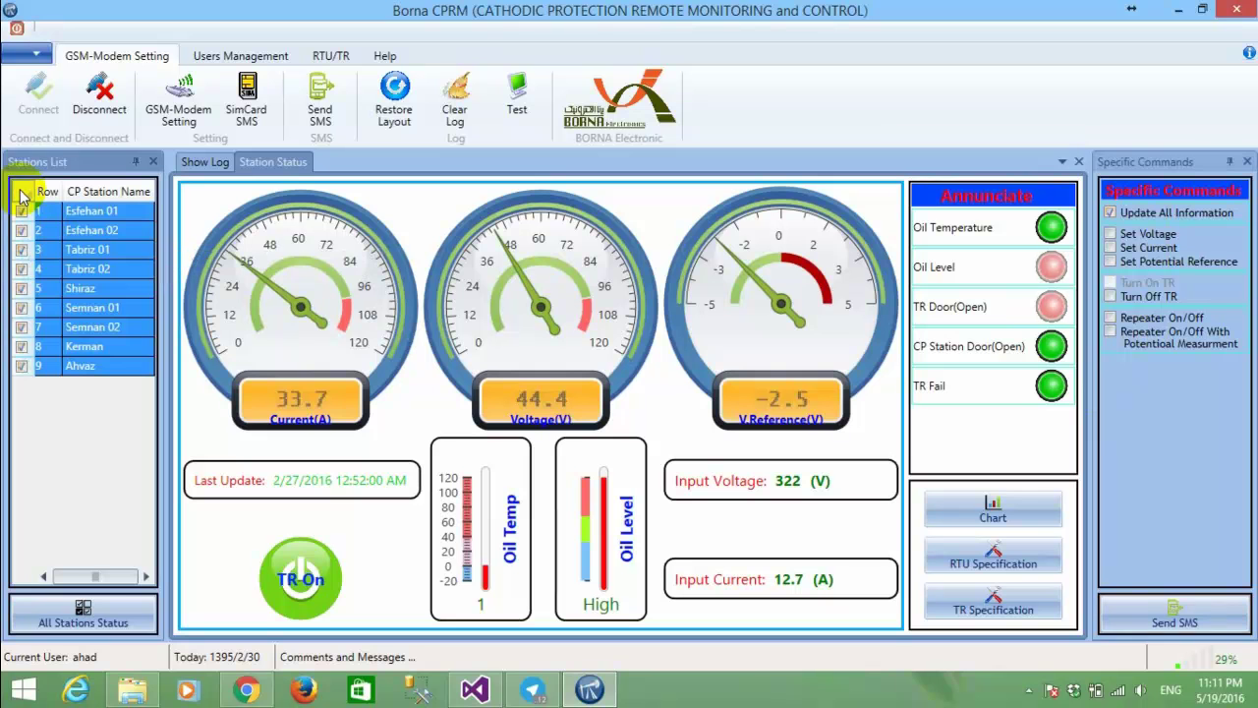
click(22, 269)
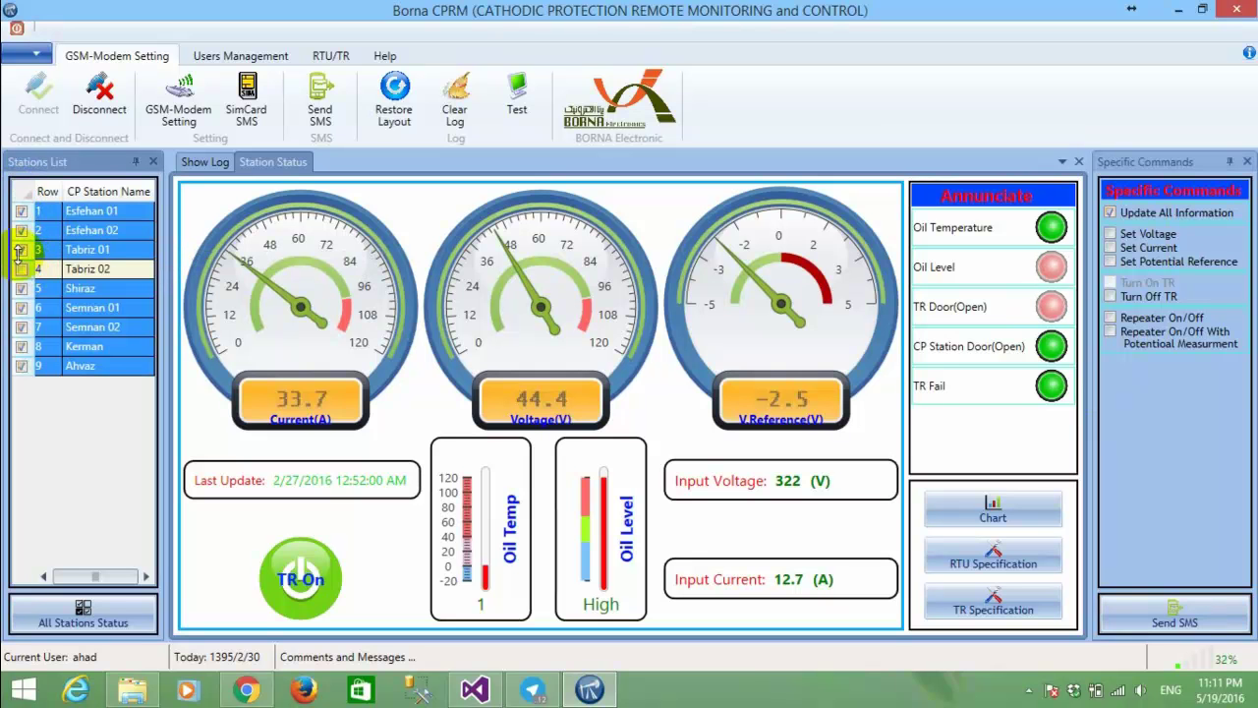
click(21, 327)
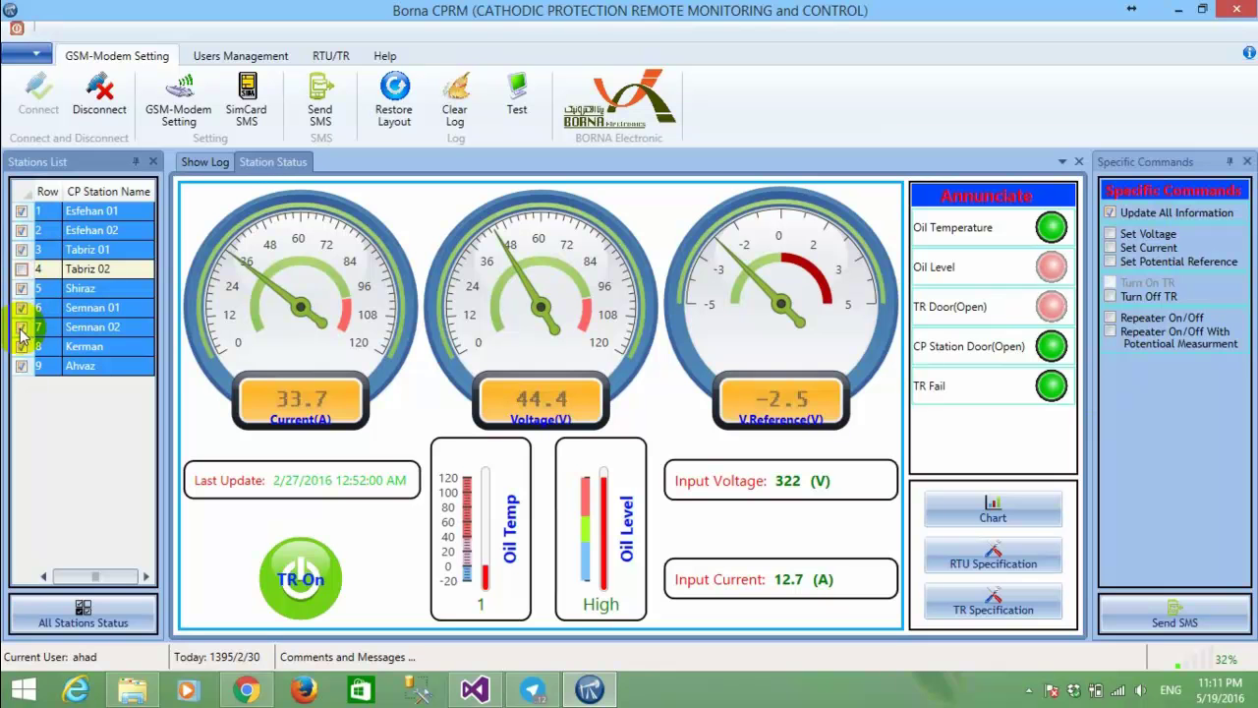
click(81, 625)
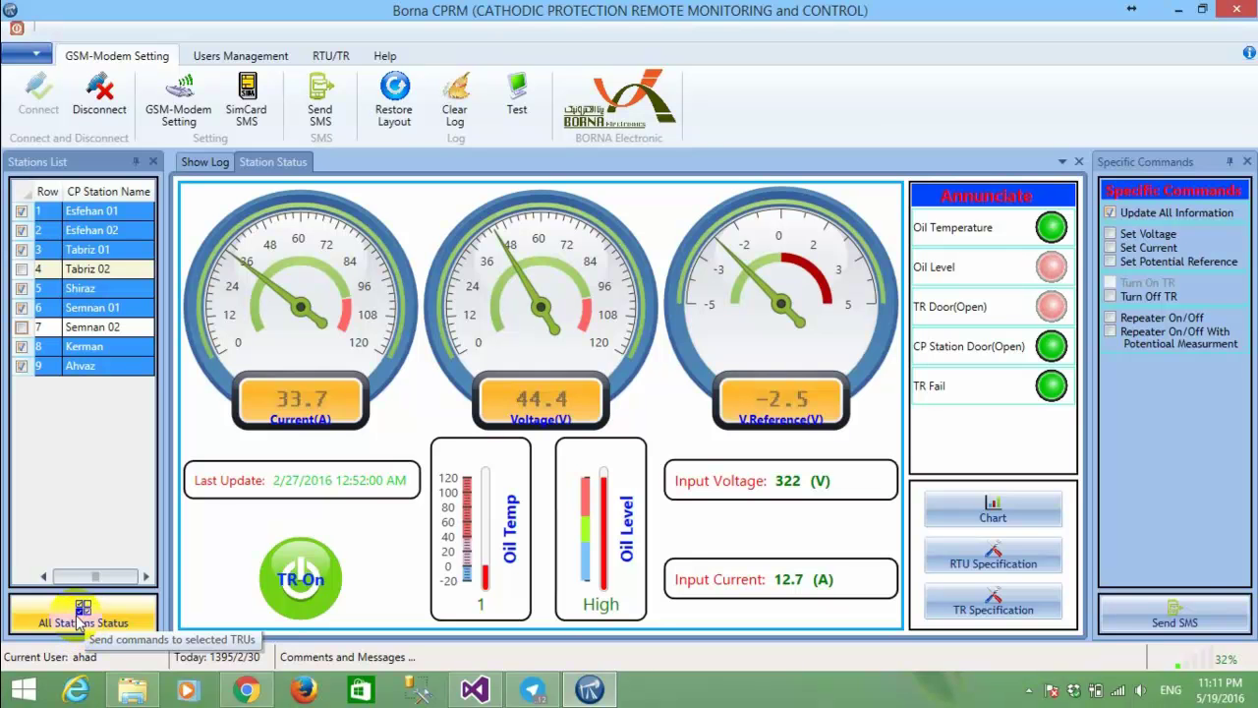
click(80, 625)
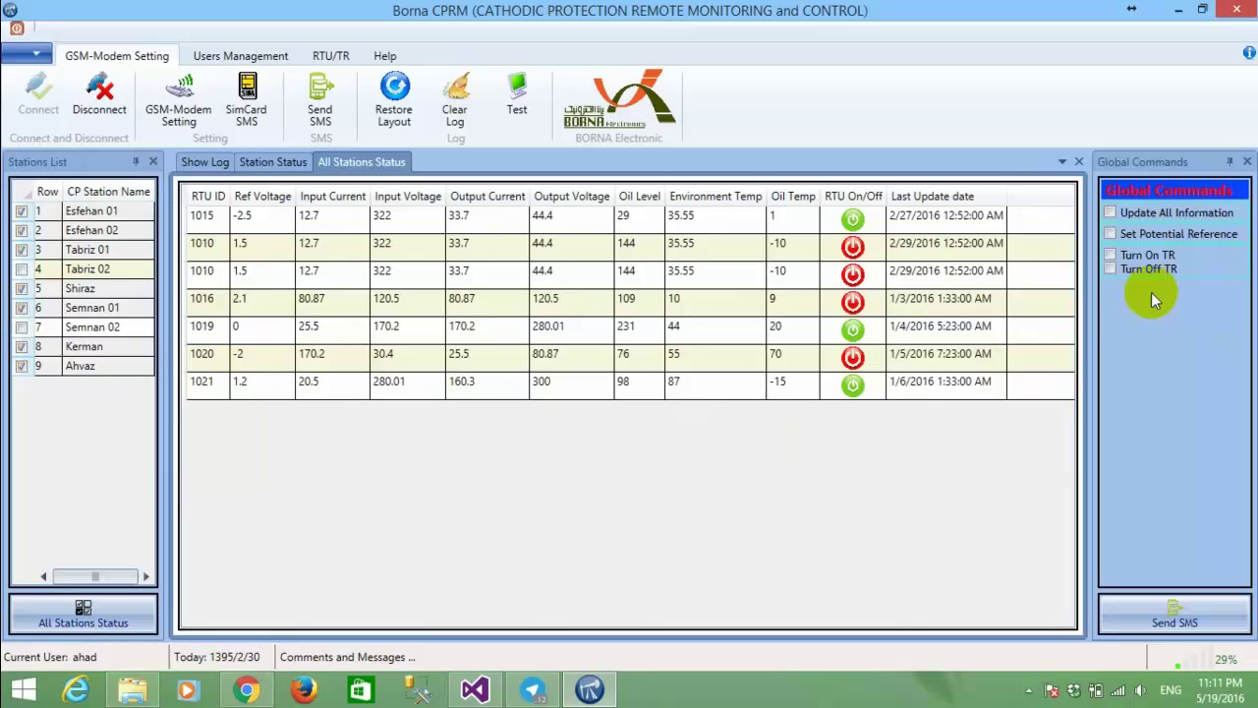
click(1128, 218)
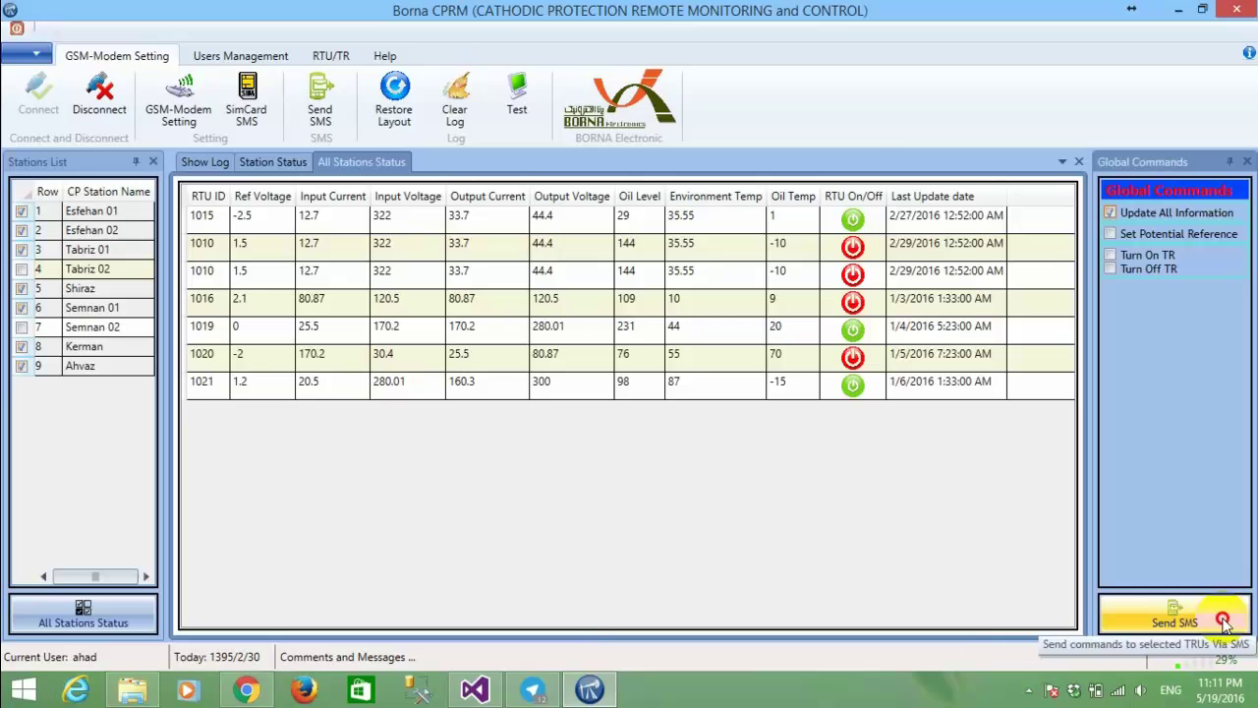
click(1226, 626)
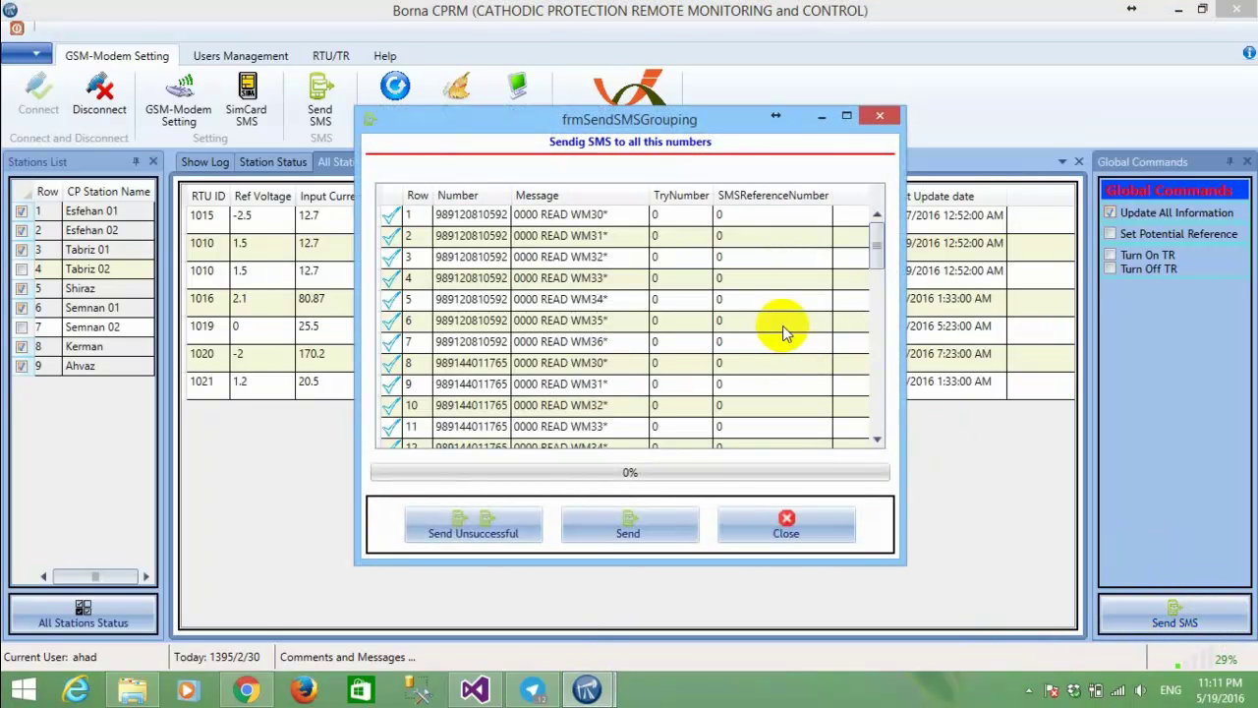
click(871, 255)
drag(871, 256, 878, 228)
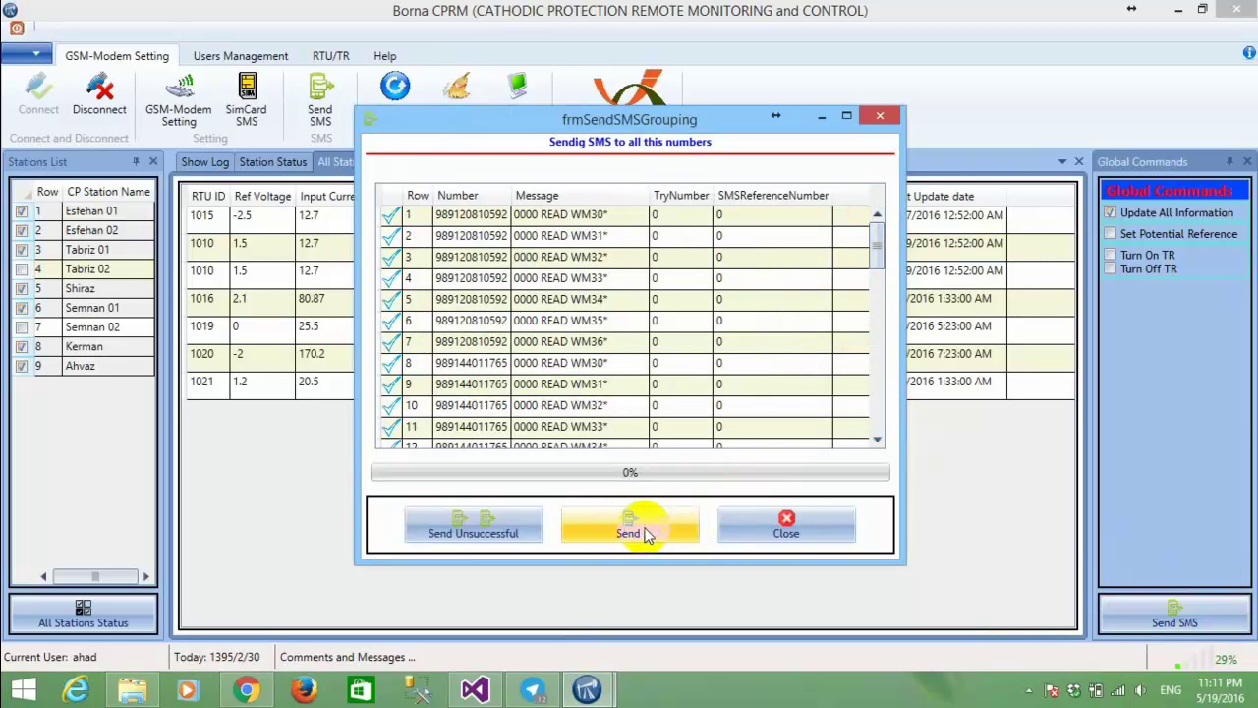
click(763, 526)
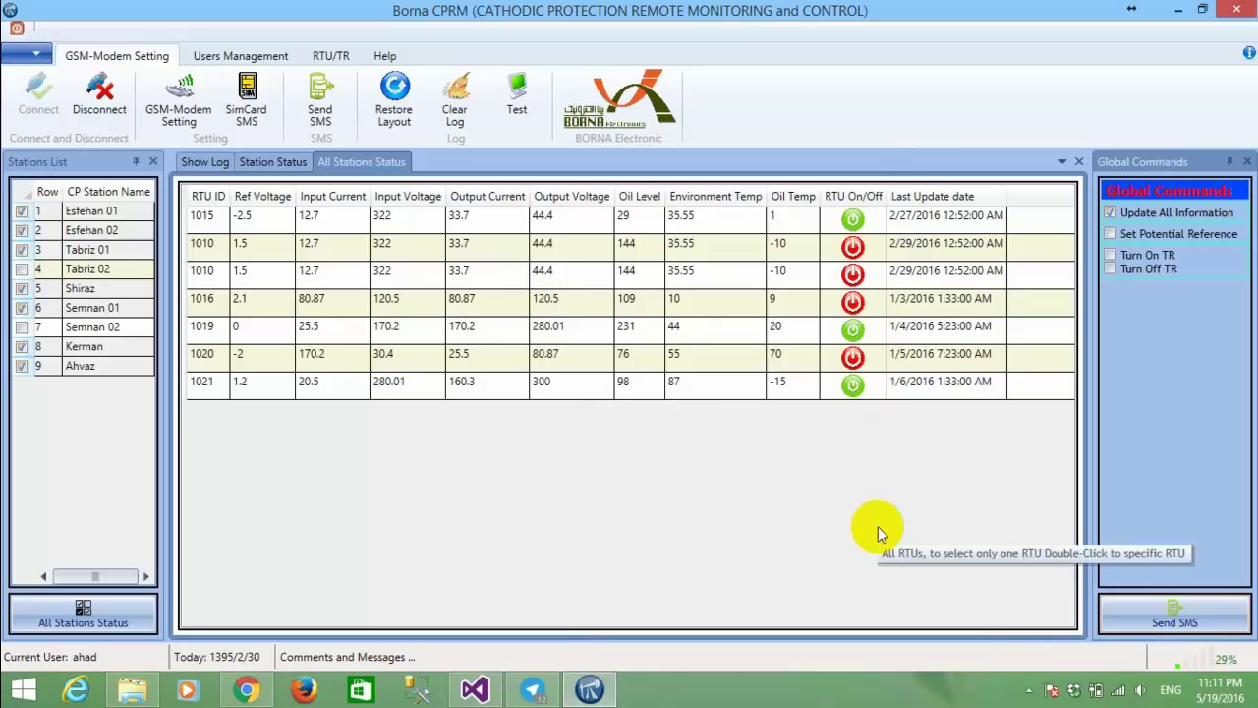
In Station Status, try the Set Voltage and Turn Off TR commands, then drop Set Voltage.
click(280, 163)
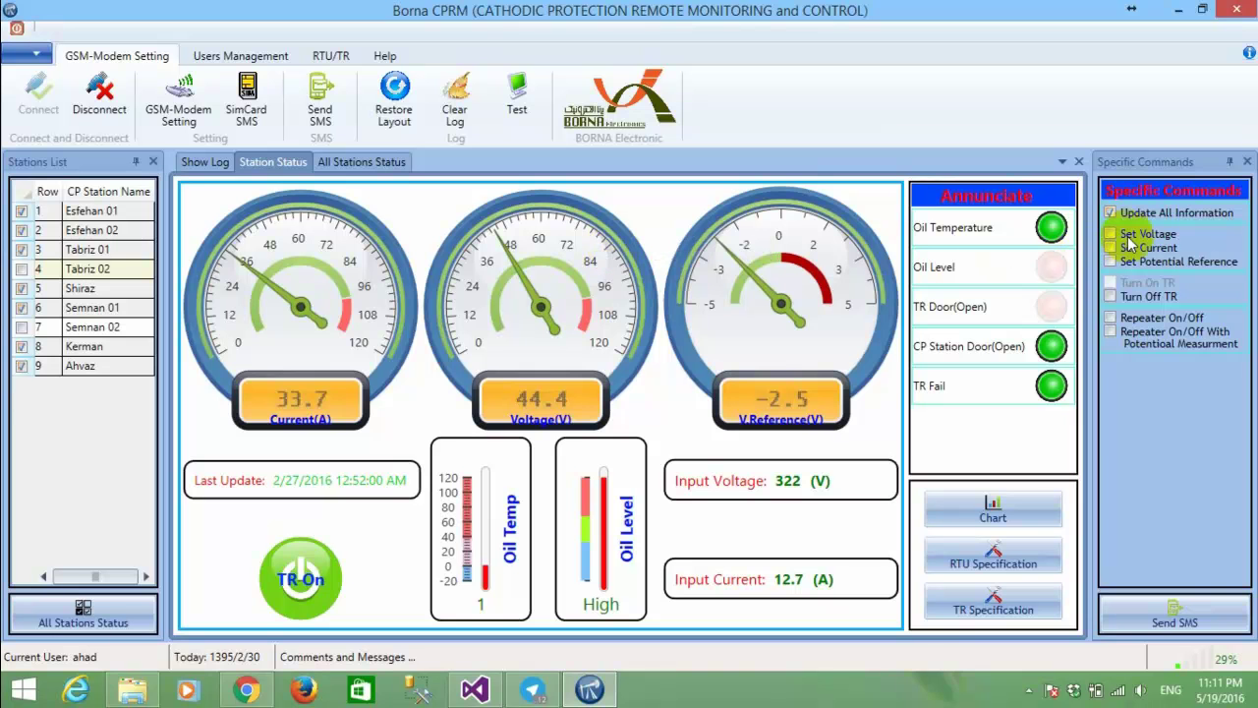
click(1131, 238)
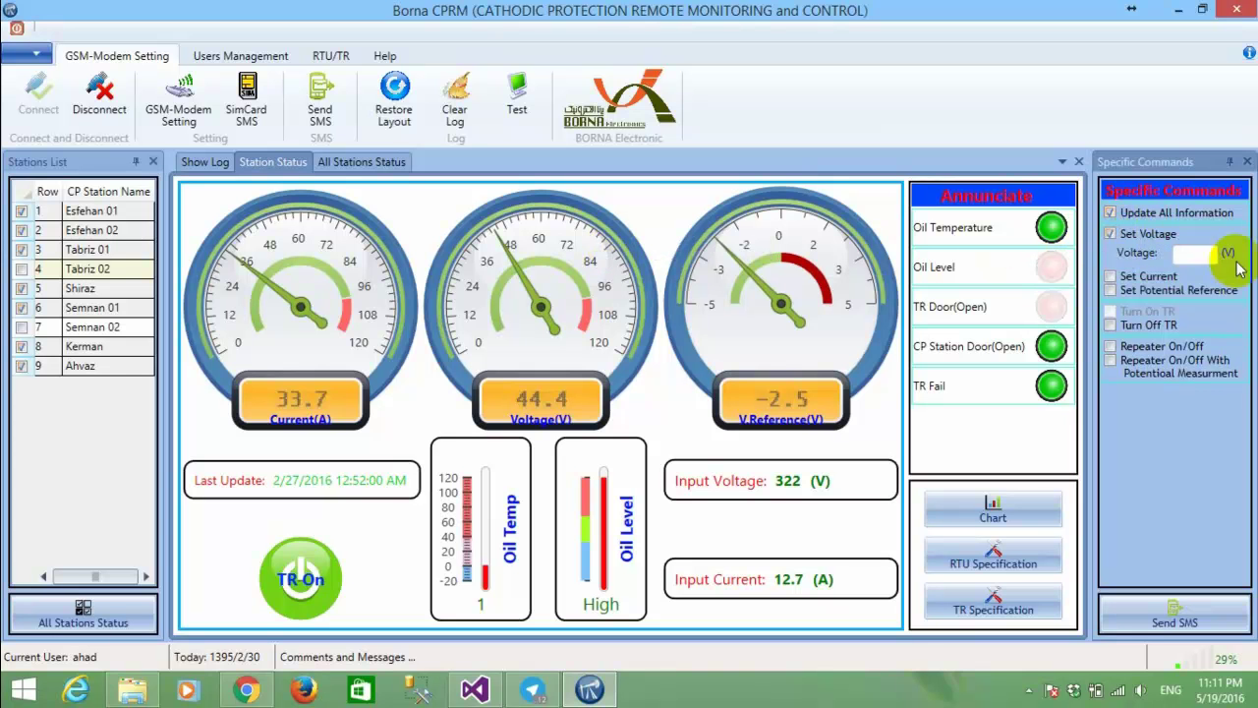
click(1205, 255)
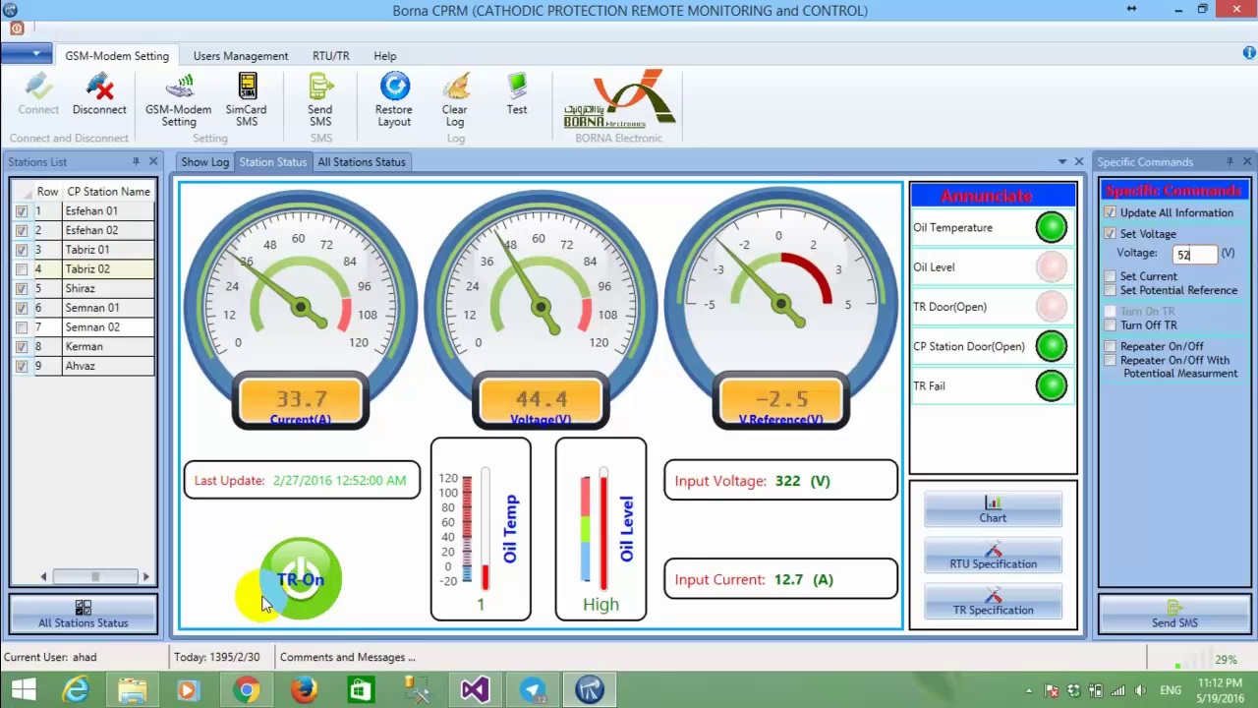
click(1132, 328)
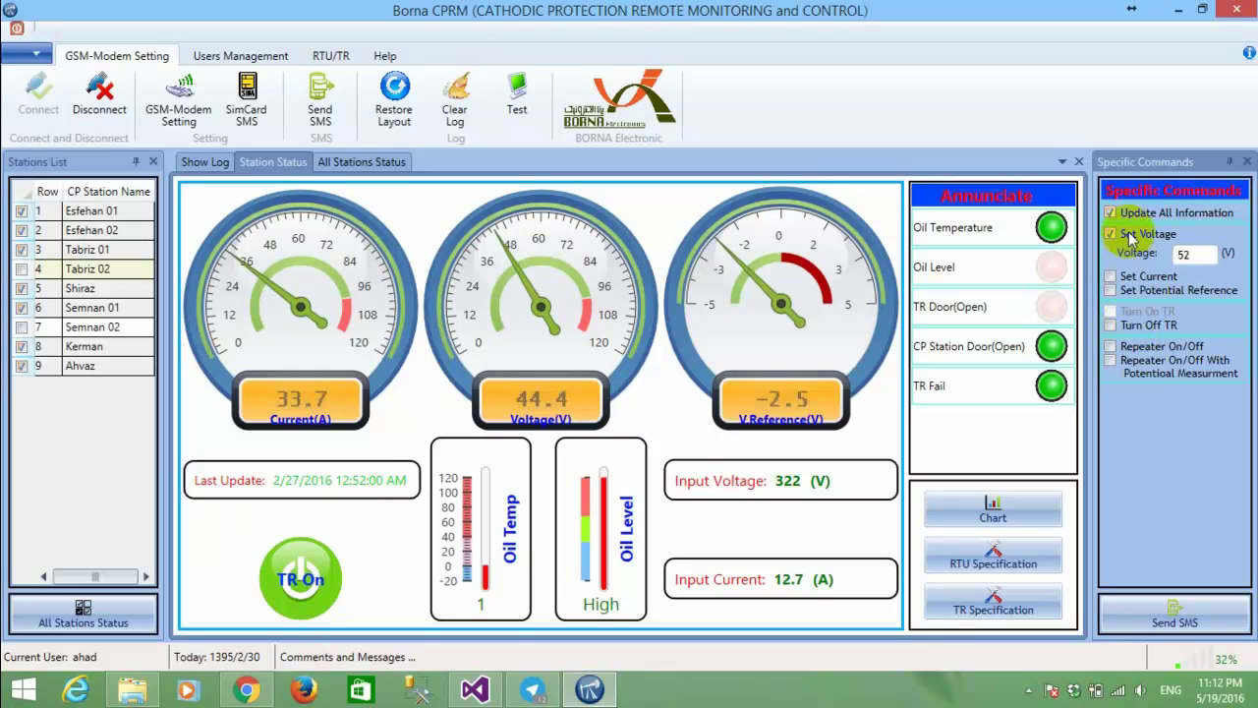
click(1111, 234)
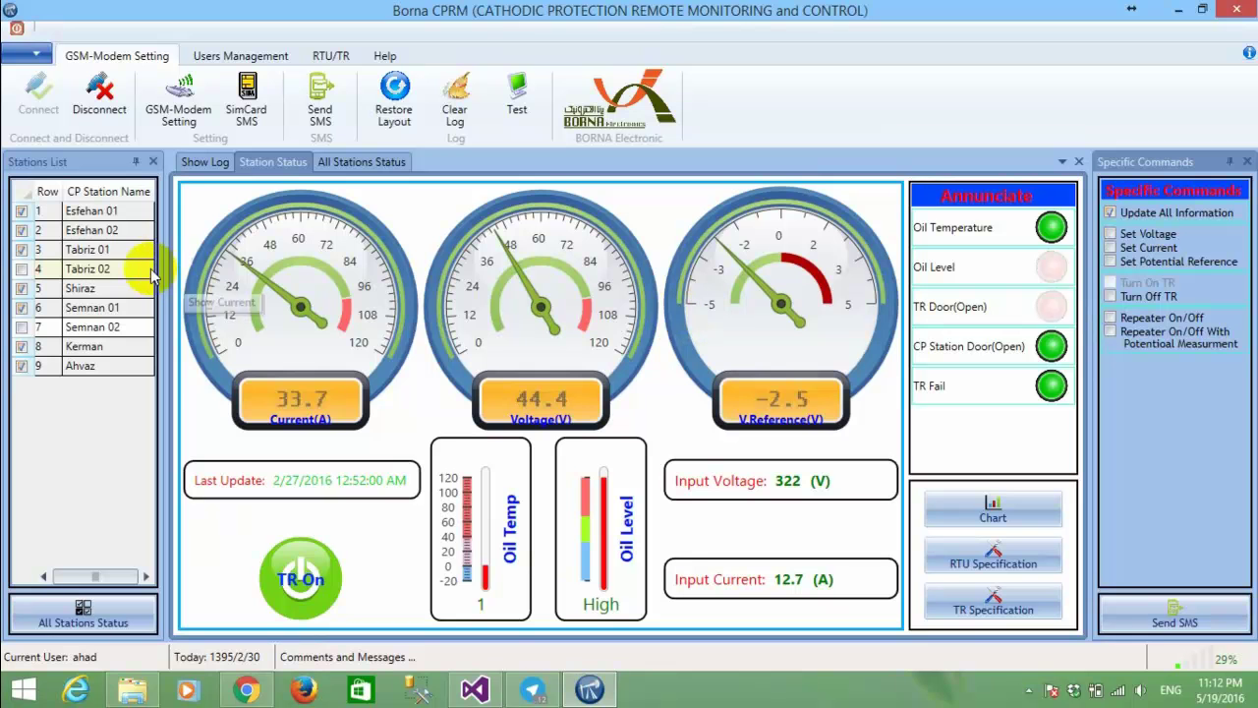
Make Tabriz 01 the only selected station and review its RTU specification (TS-15).
double_click(114, 251)
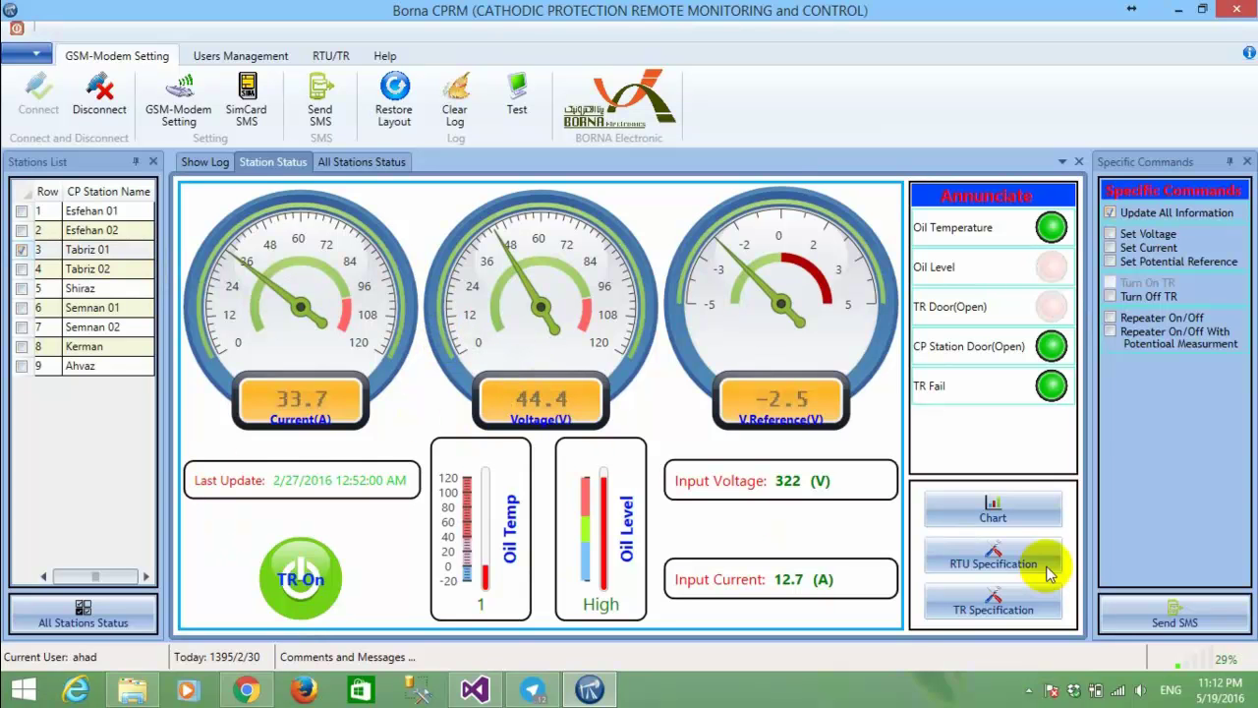
click(1002, 566)
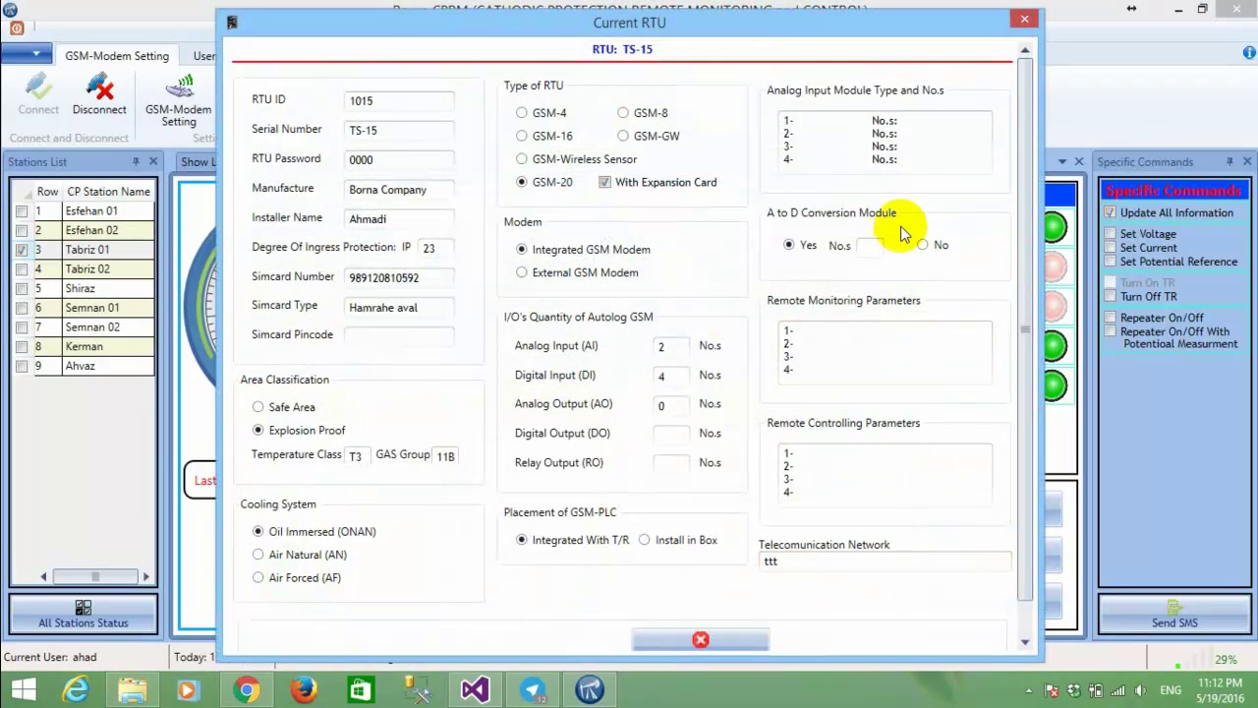
scroll(908, 260, down, 1)
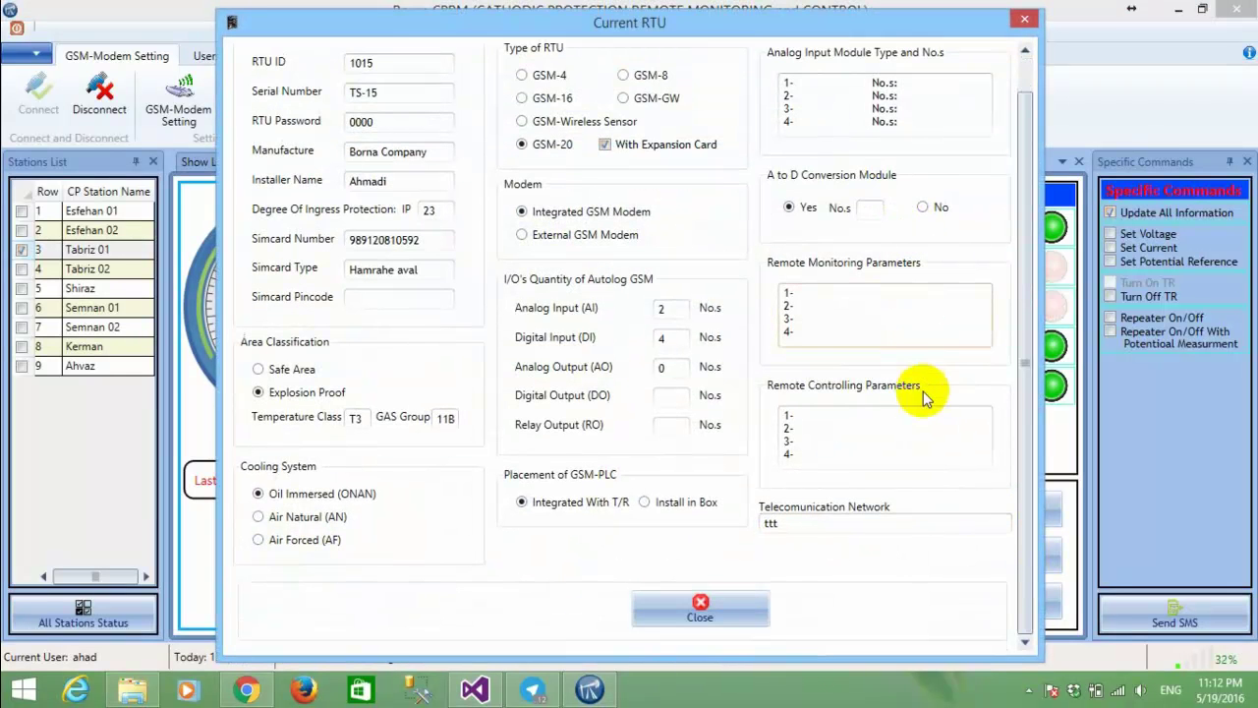
double_click(409, 241)
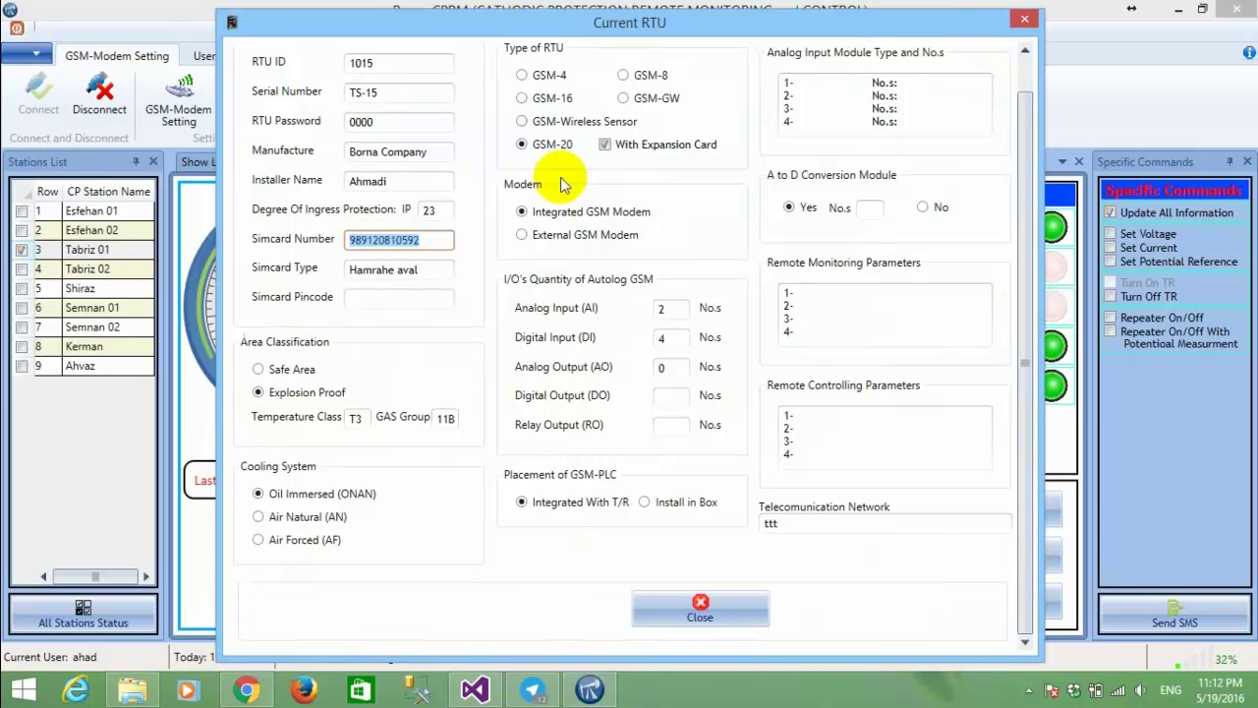
click(1027, 21)
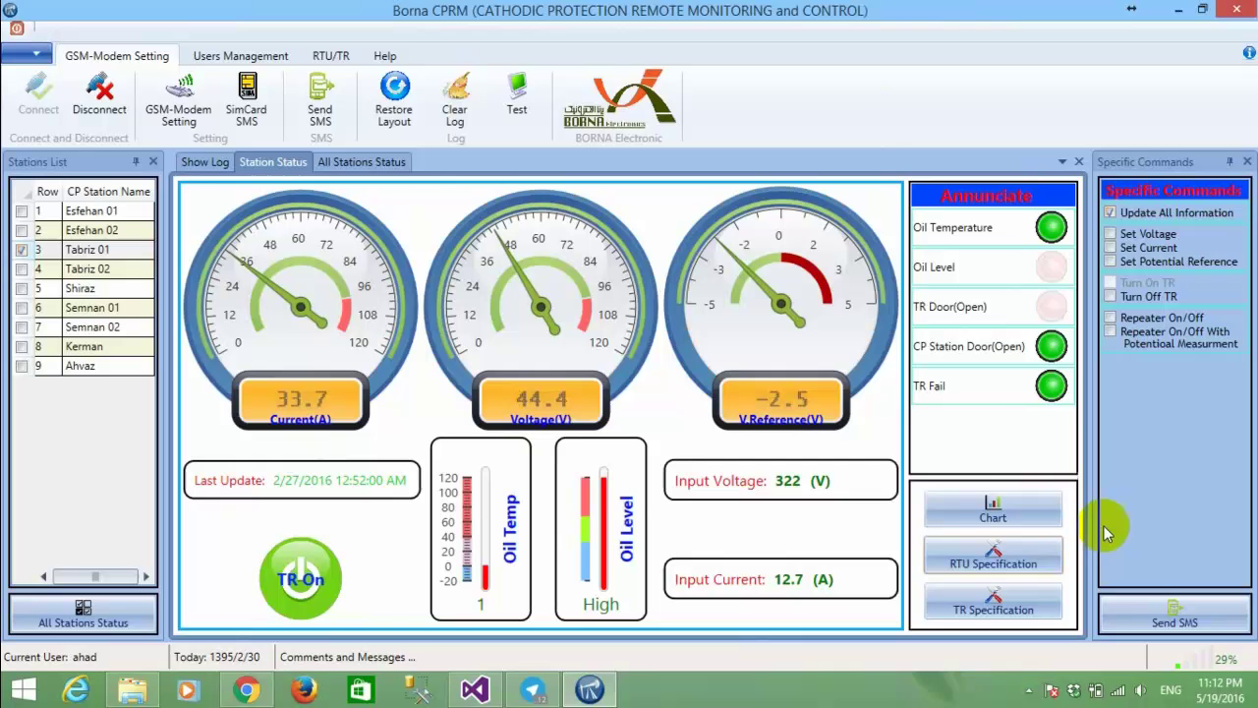
Send the queued READ WM30–WM36 commands to Tabriz 01 (references 115–121) and close the finished queue.
click(1168, 616)
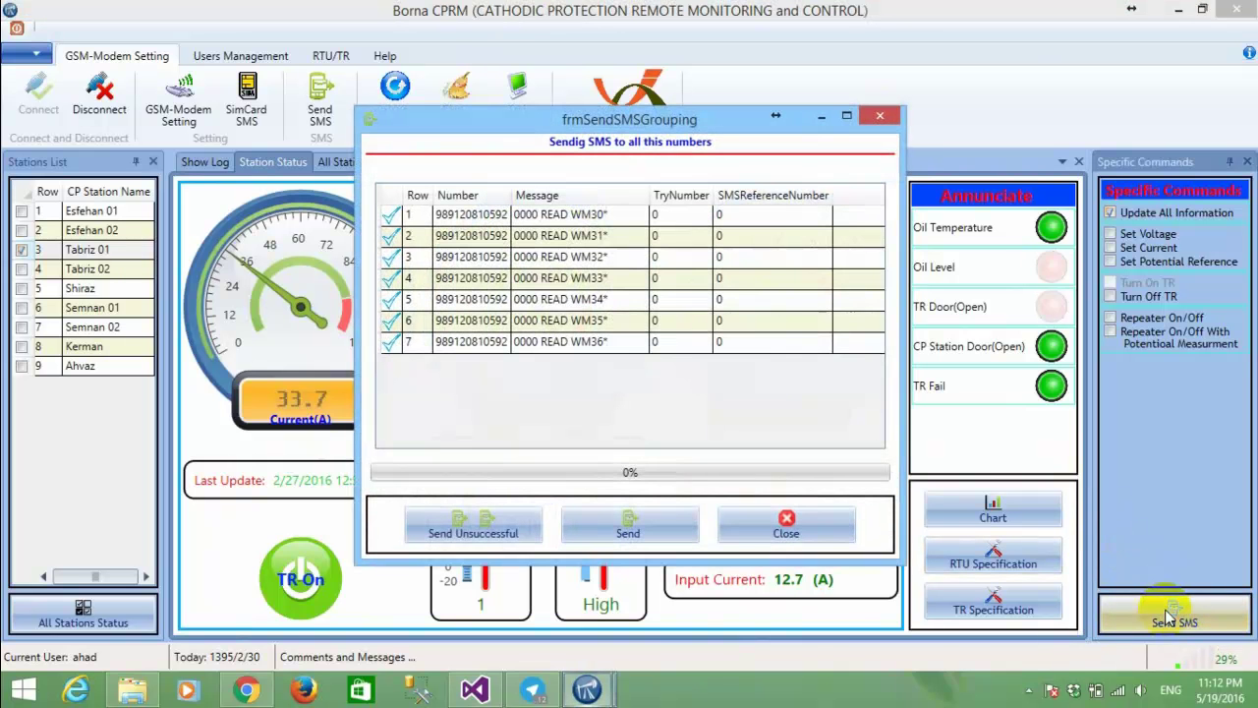
drag(644, 113, 1073, 92)
click(932, 188)
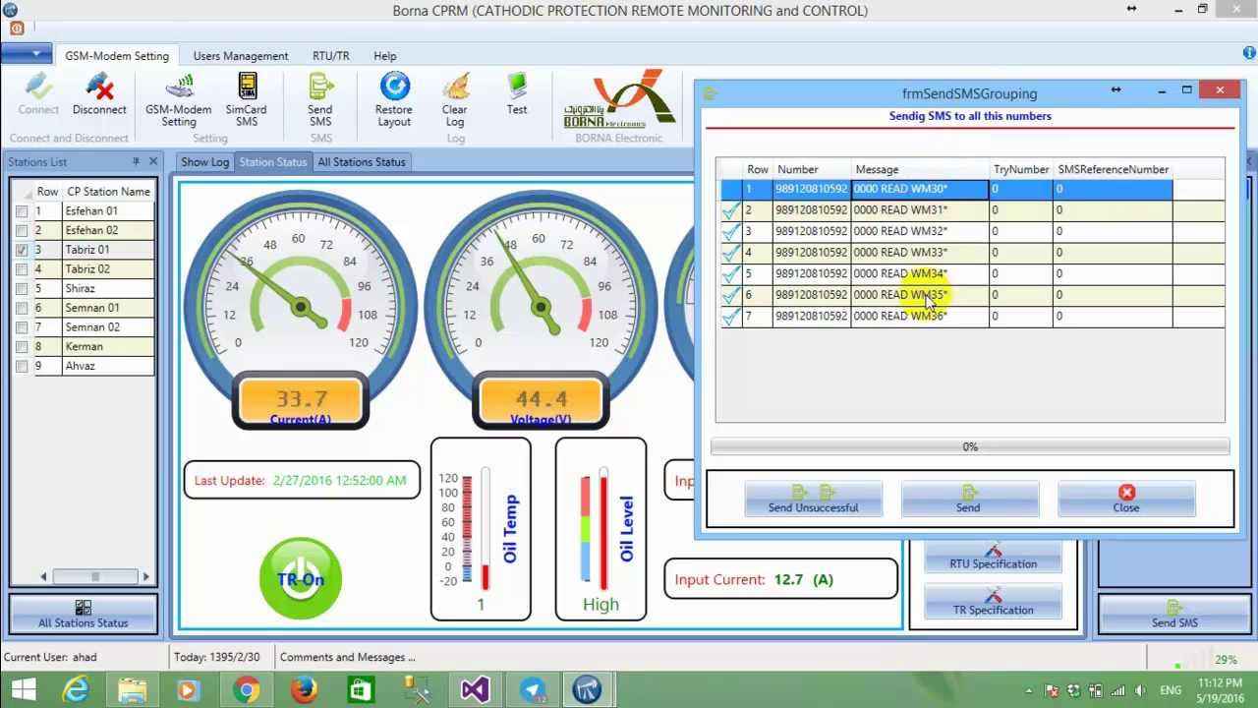
click(944, 506)
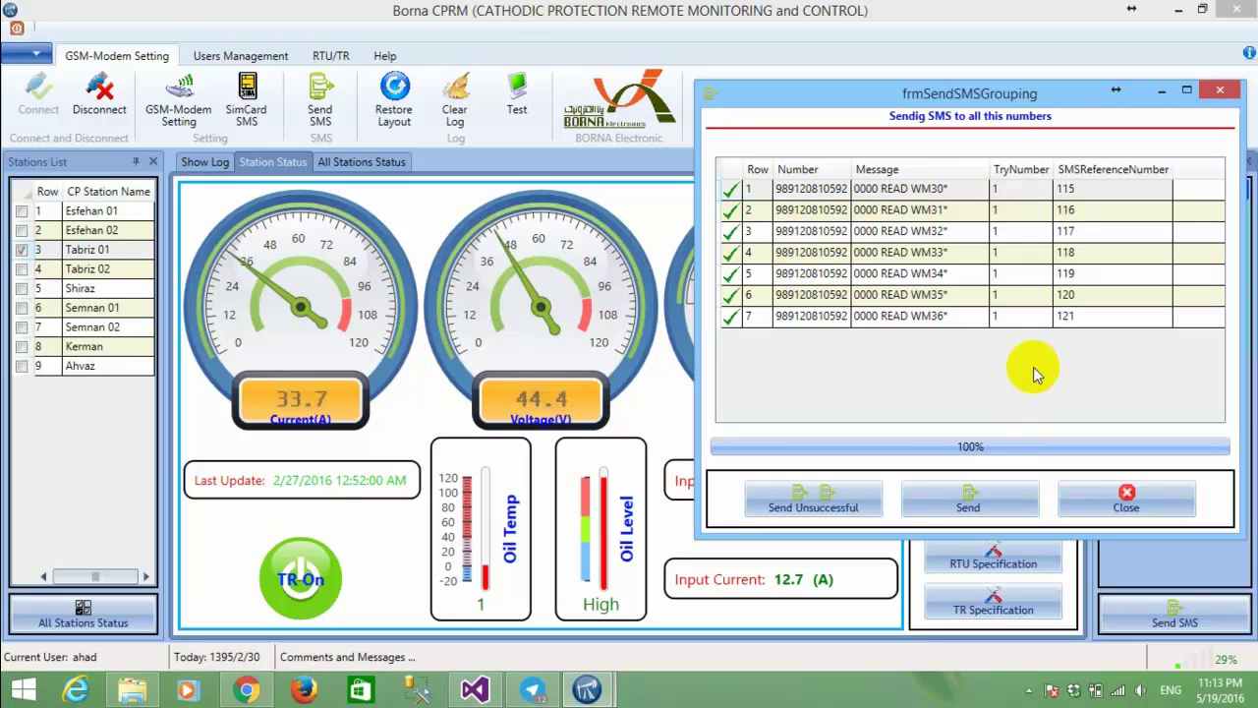
click(1126, 497)
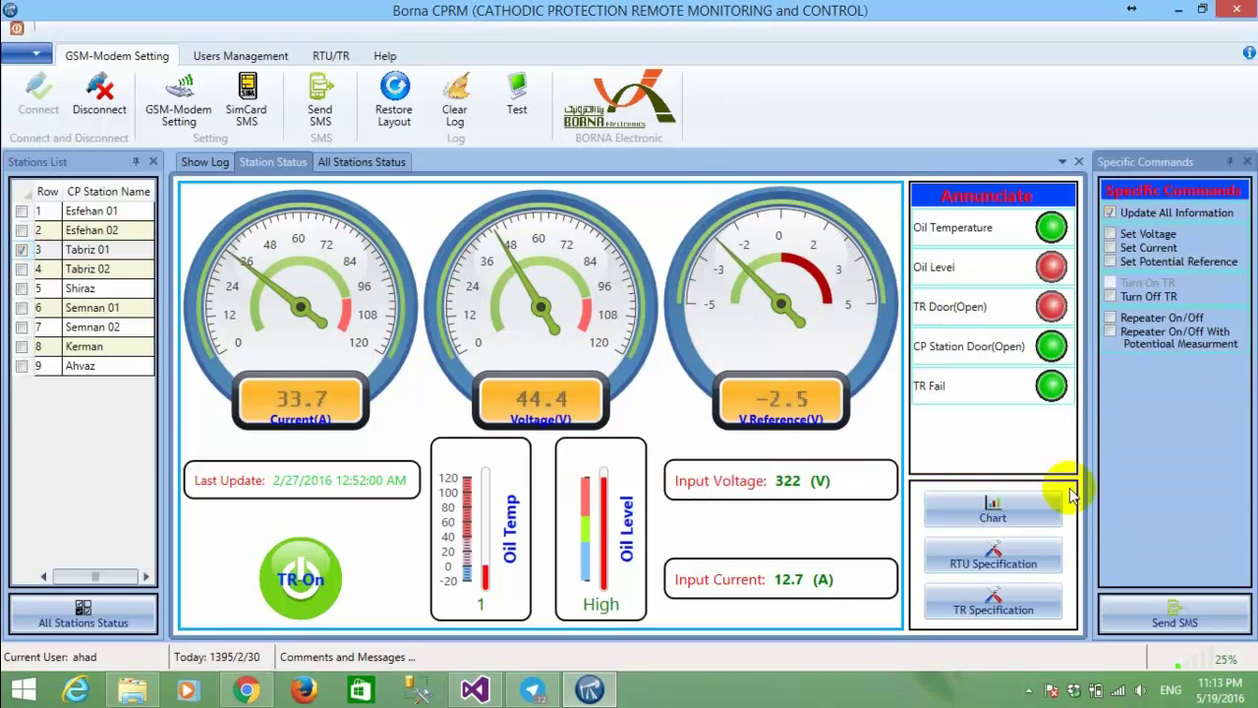
Open the send/receive log and go through the sending, saved and received SMS entries.
click(201, 162)
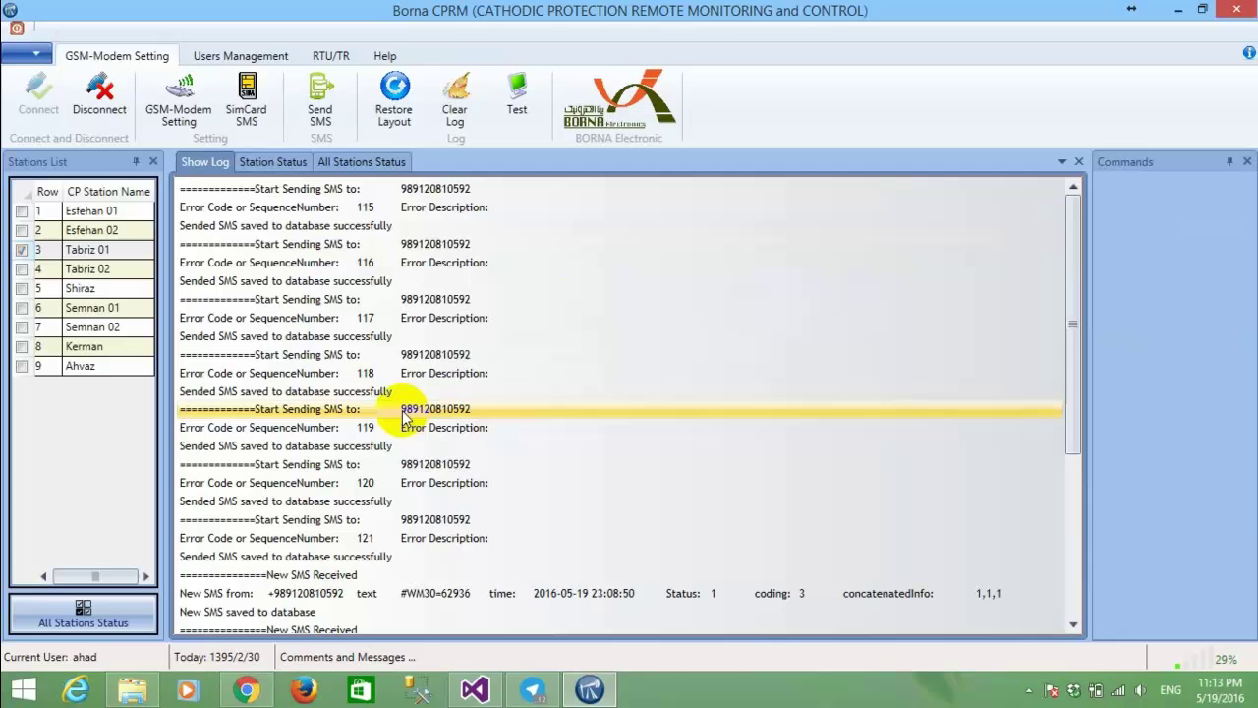
click(404, 414)
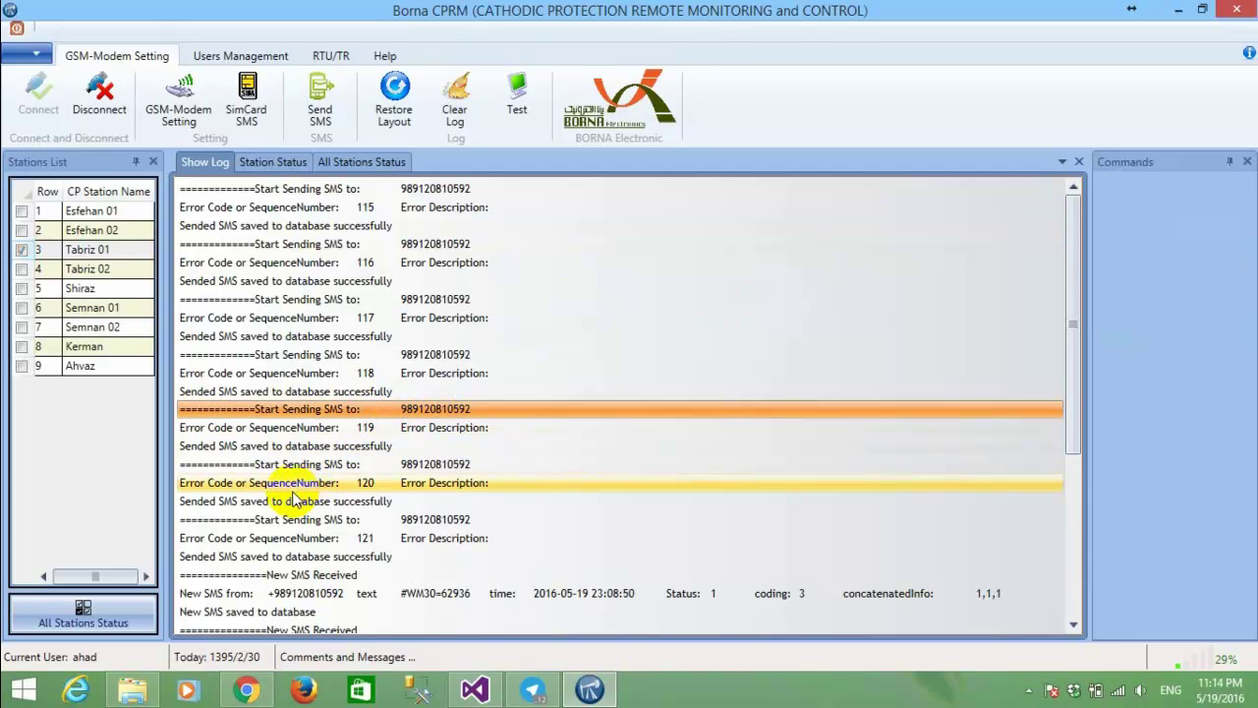
click(354, 504)
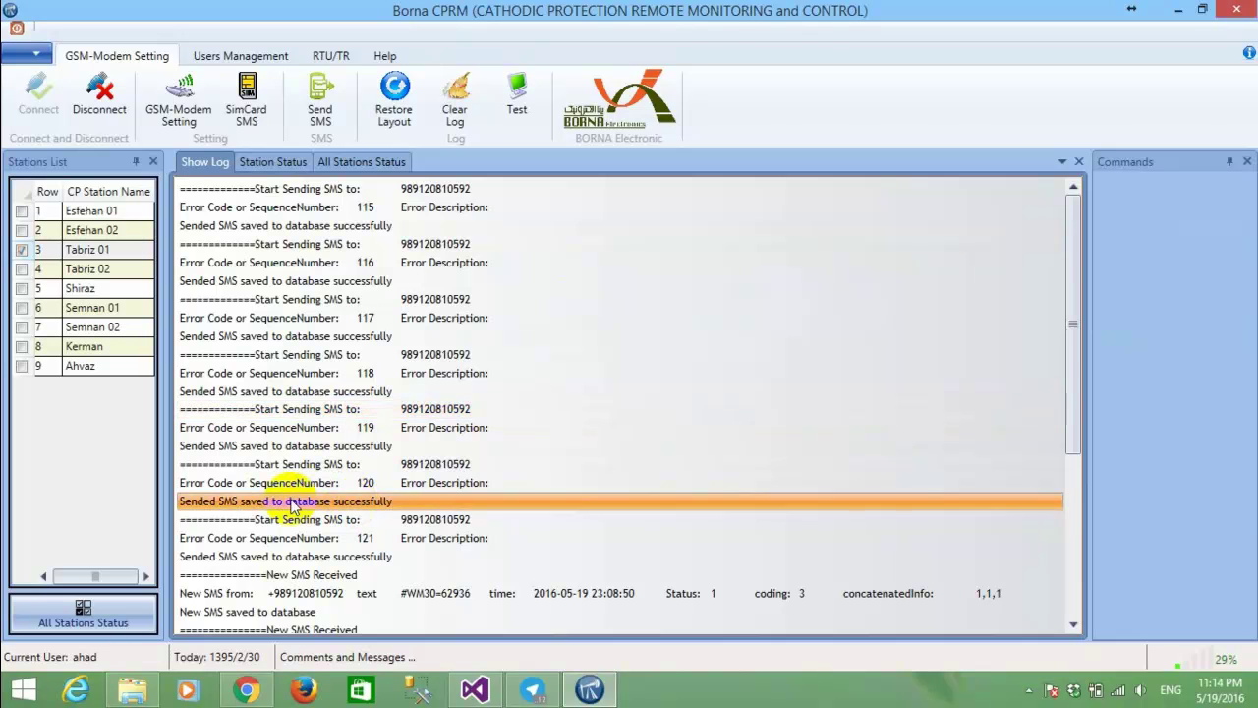
scroll(357, 504, down, 5)
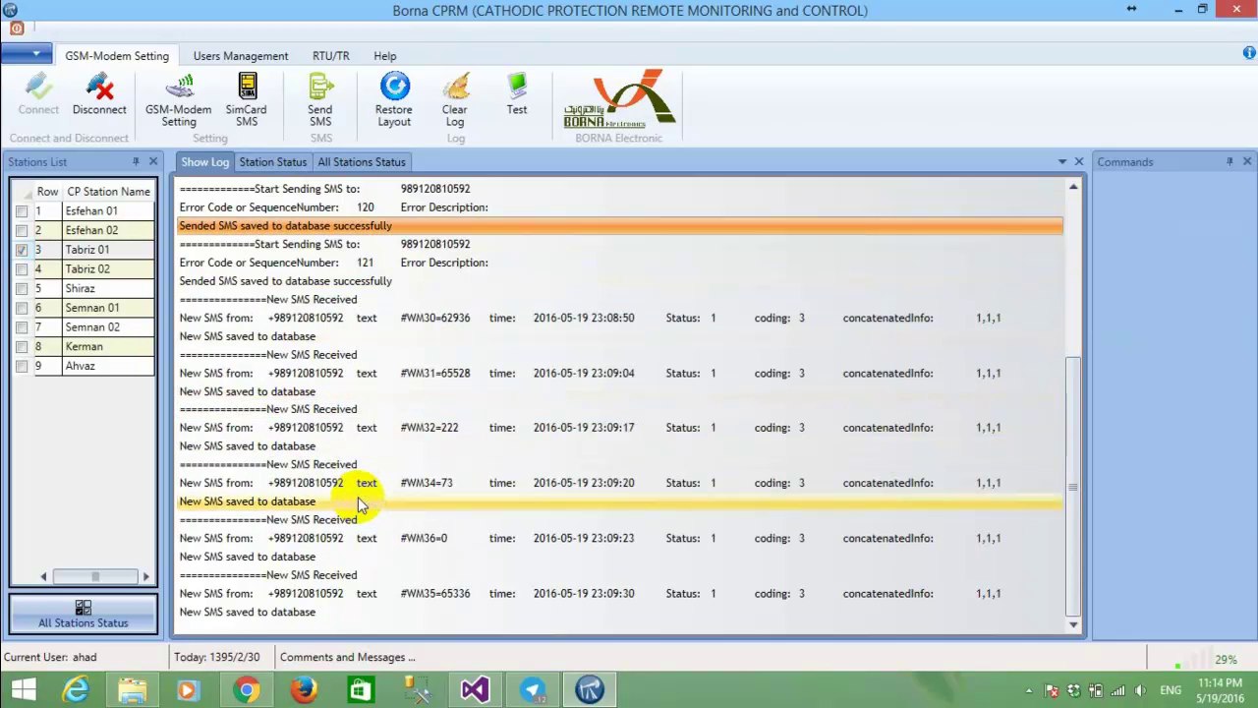
click(339, 575)
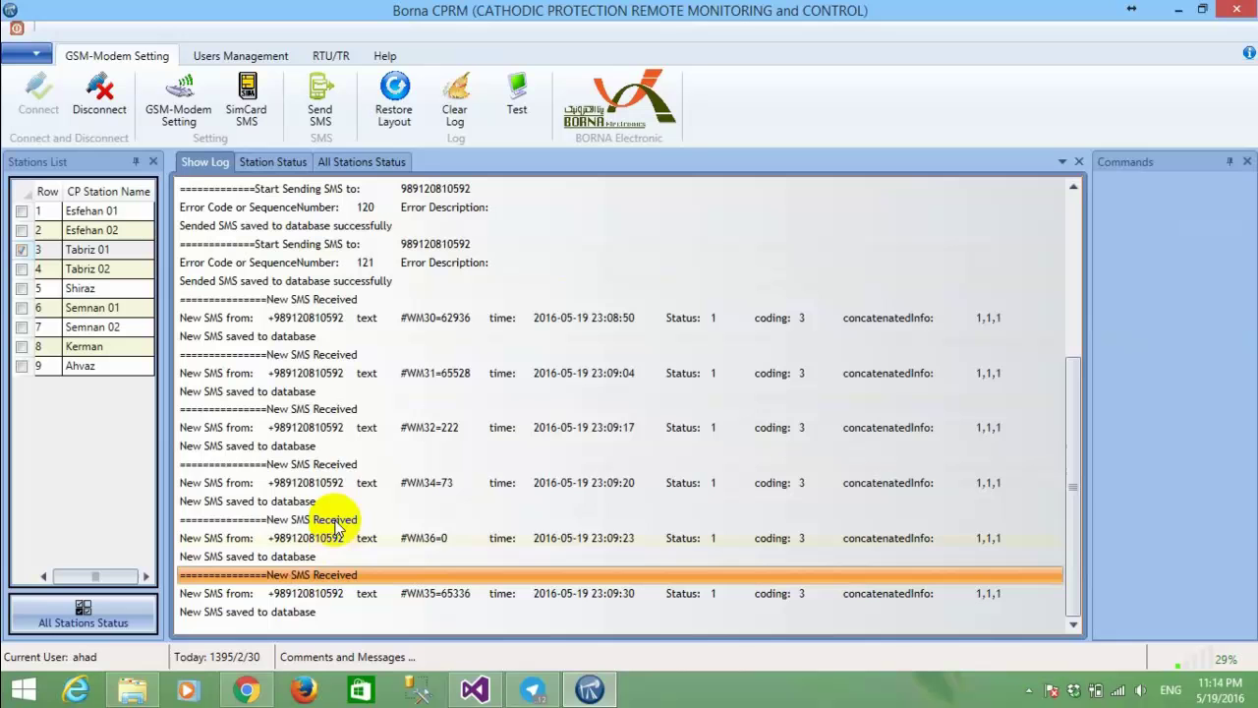
scroll(333, 432, up, 5)
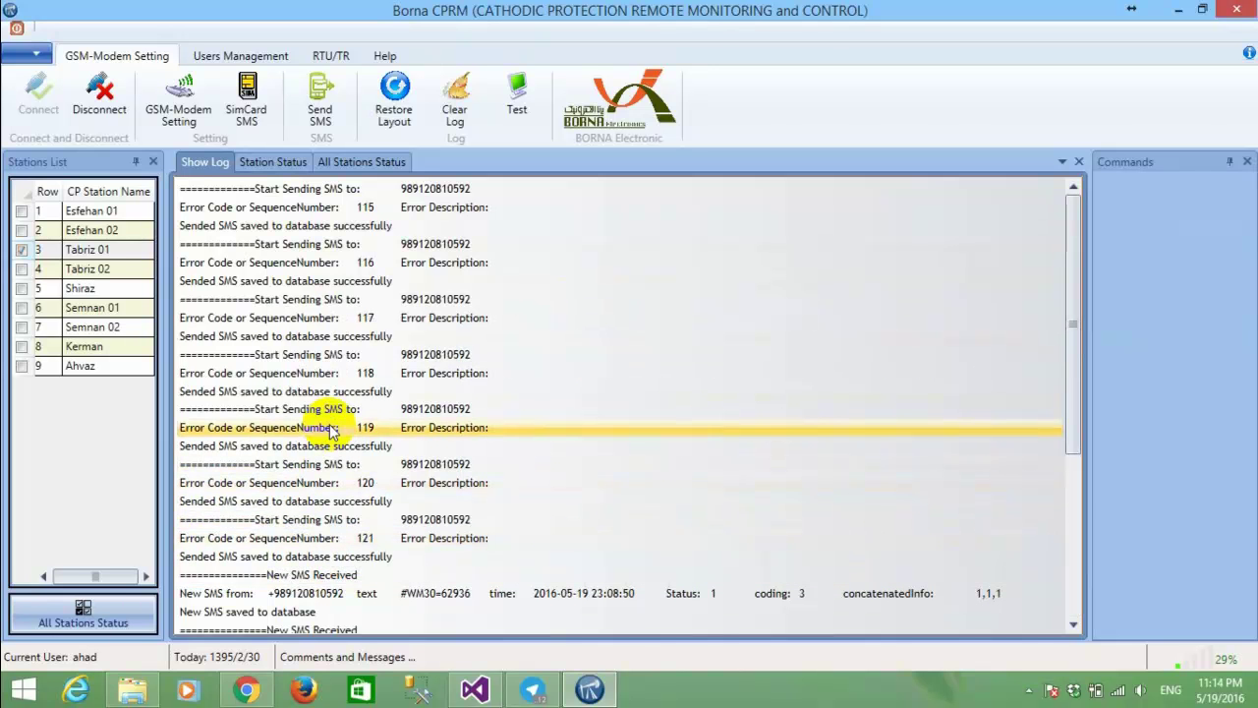
click(331, 411)
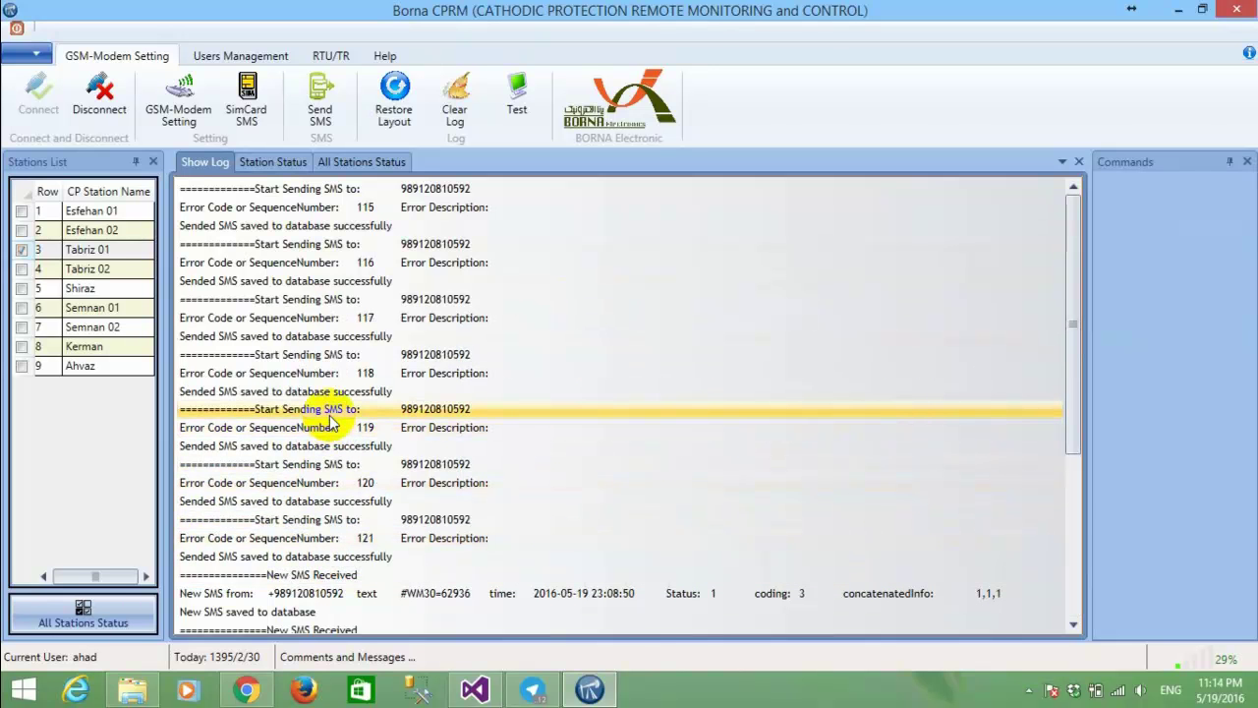
Check the RTU's reply entries (#WM30=62936, #WM35=65336) and sent entry 117, then return to Tabriz 01's Station Status.
scroll(332, 420, down, 4)
click(322, 363)
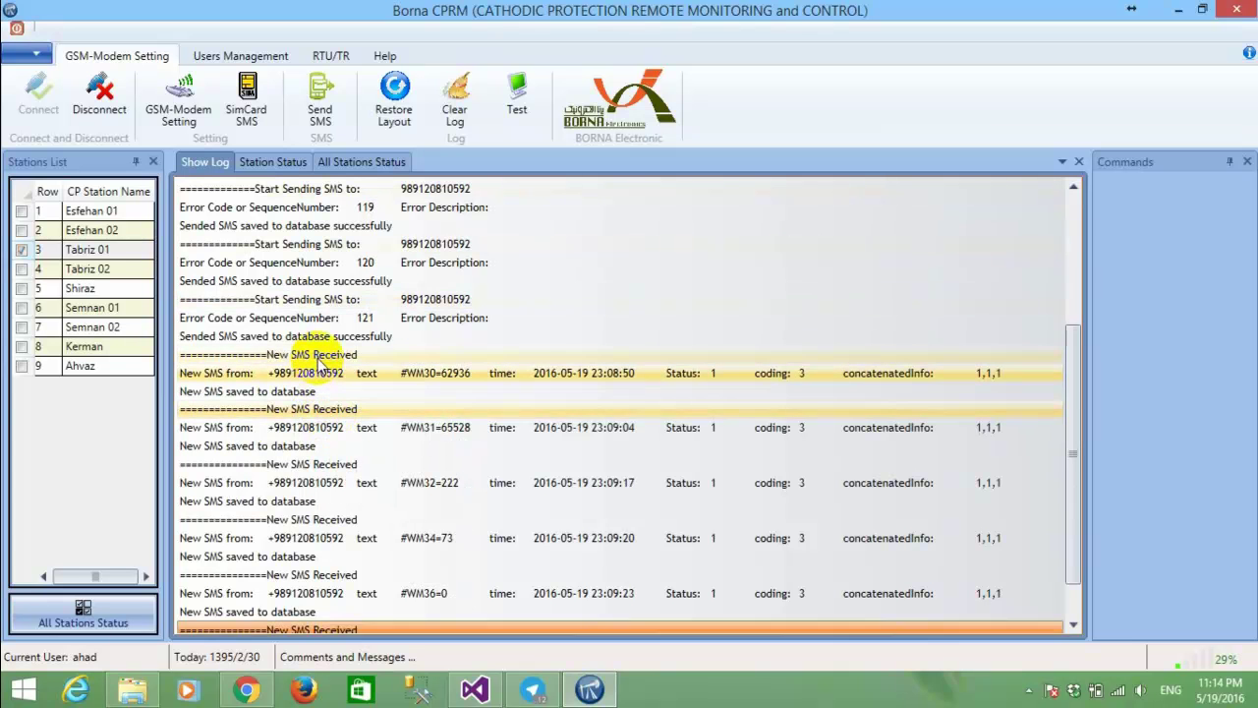
click(330, 411)
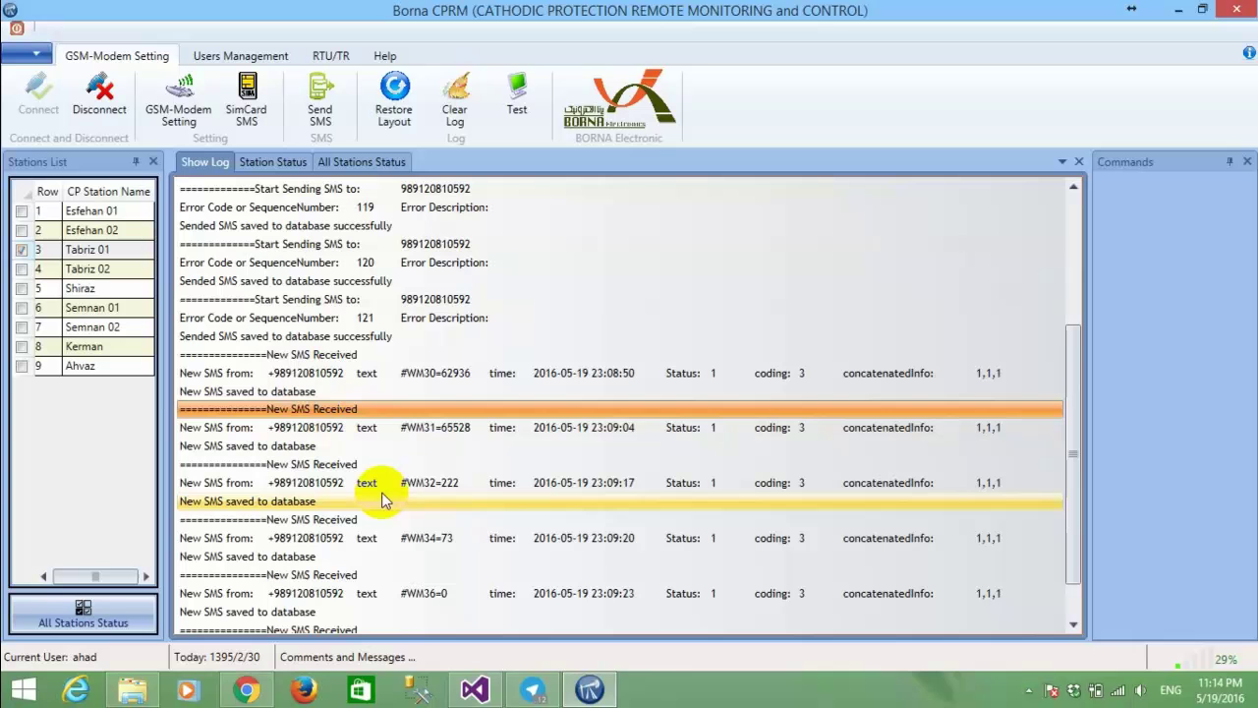
scroll(381, 497, down, 1)
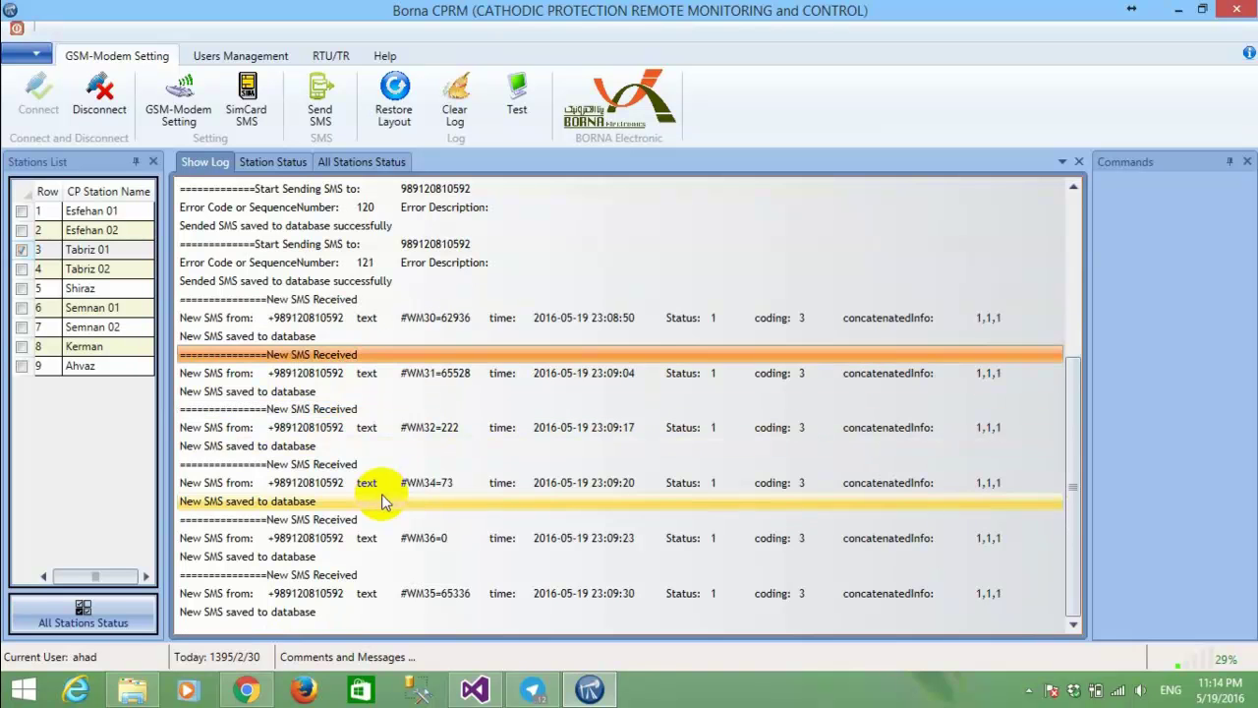
scroll(382, 493, up, 5)
click(372, 319)
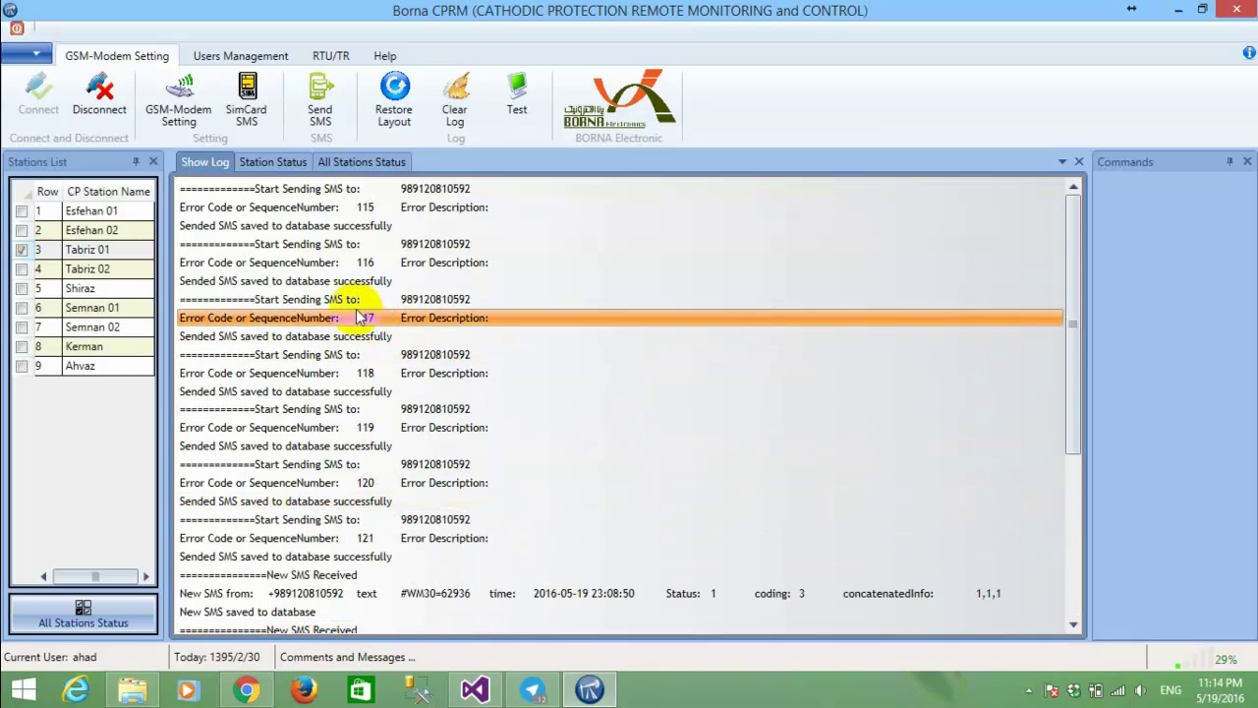
click(269, 162)
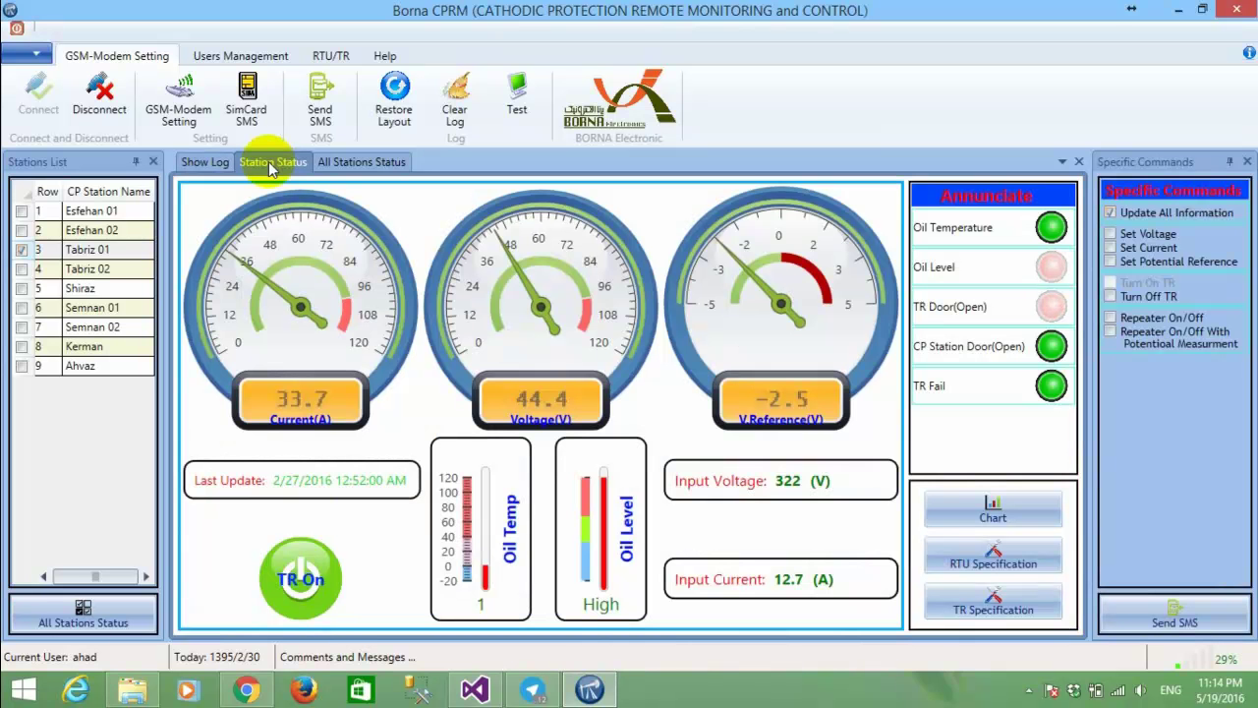
Select station Esfehan 02 and review its RTU specification, including the SIM card number.
click(98, 232)
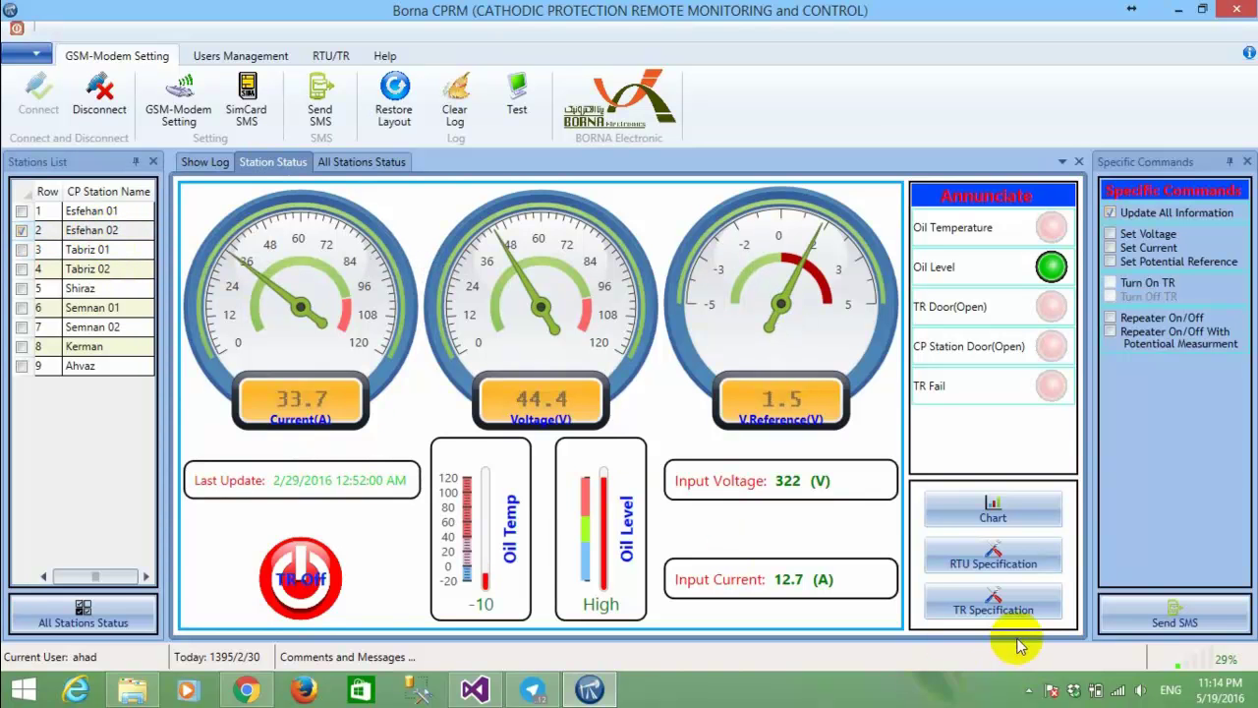
click(1018, 560)
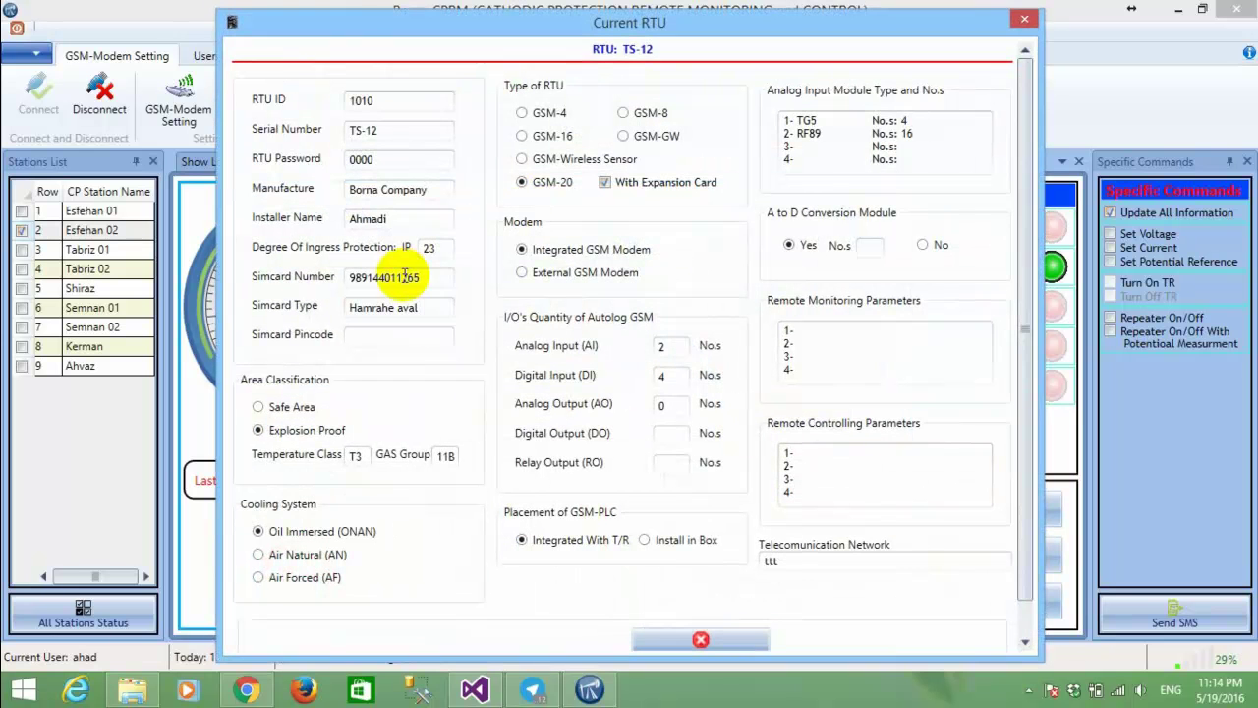
click(359, 276)
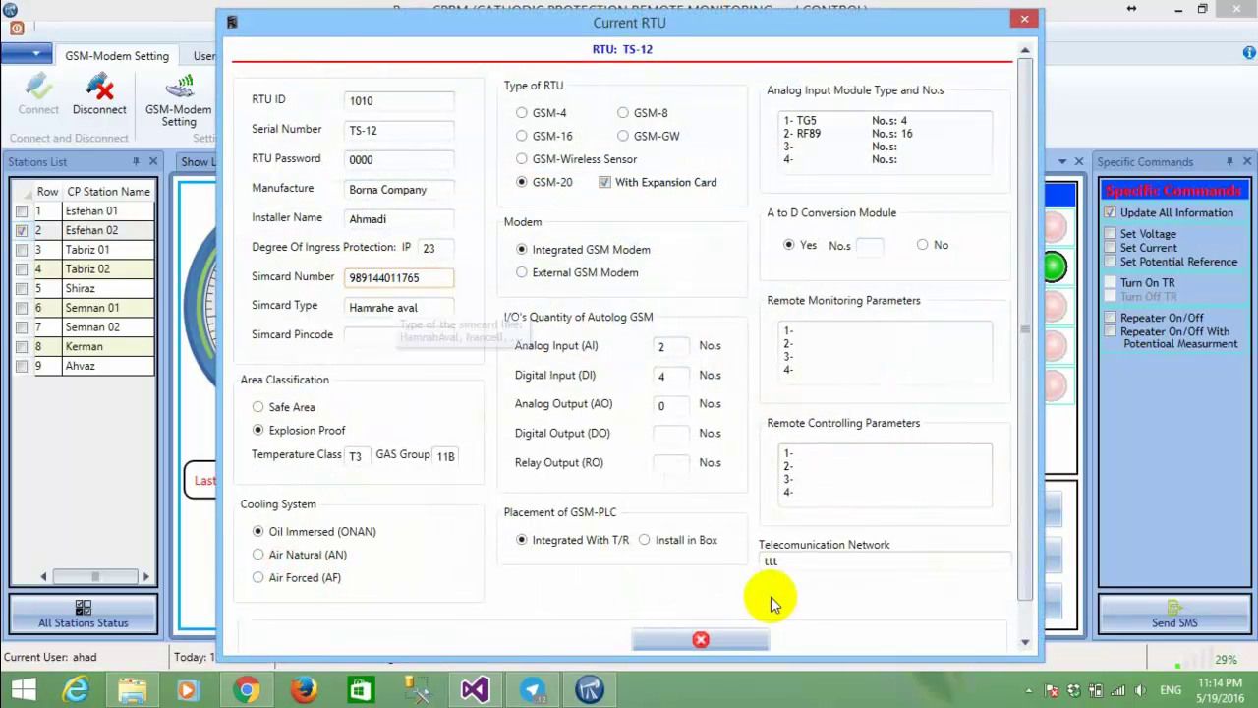
click(758, 640)
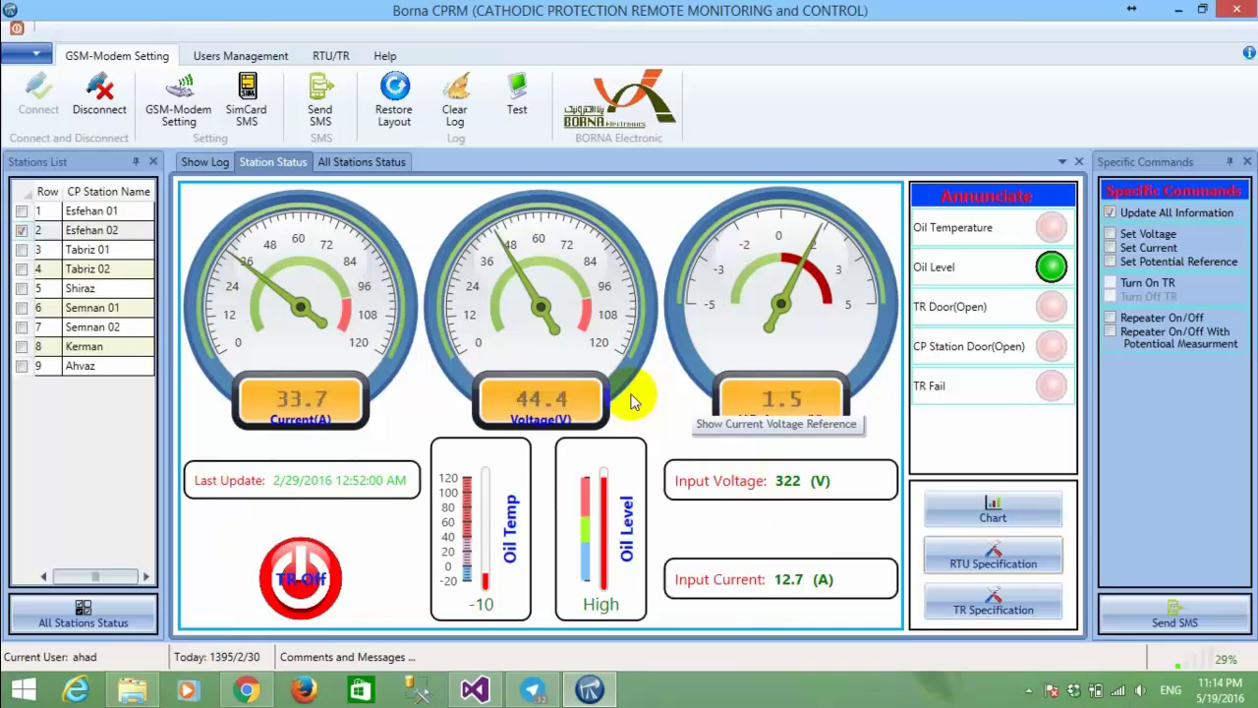
Send the seven READ WM30–WM36 messages to Esfehan 02, then check the first two sent rows.
click(1175, 617)
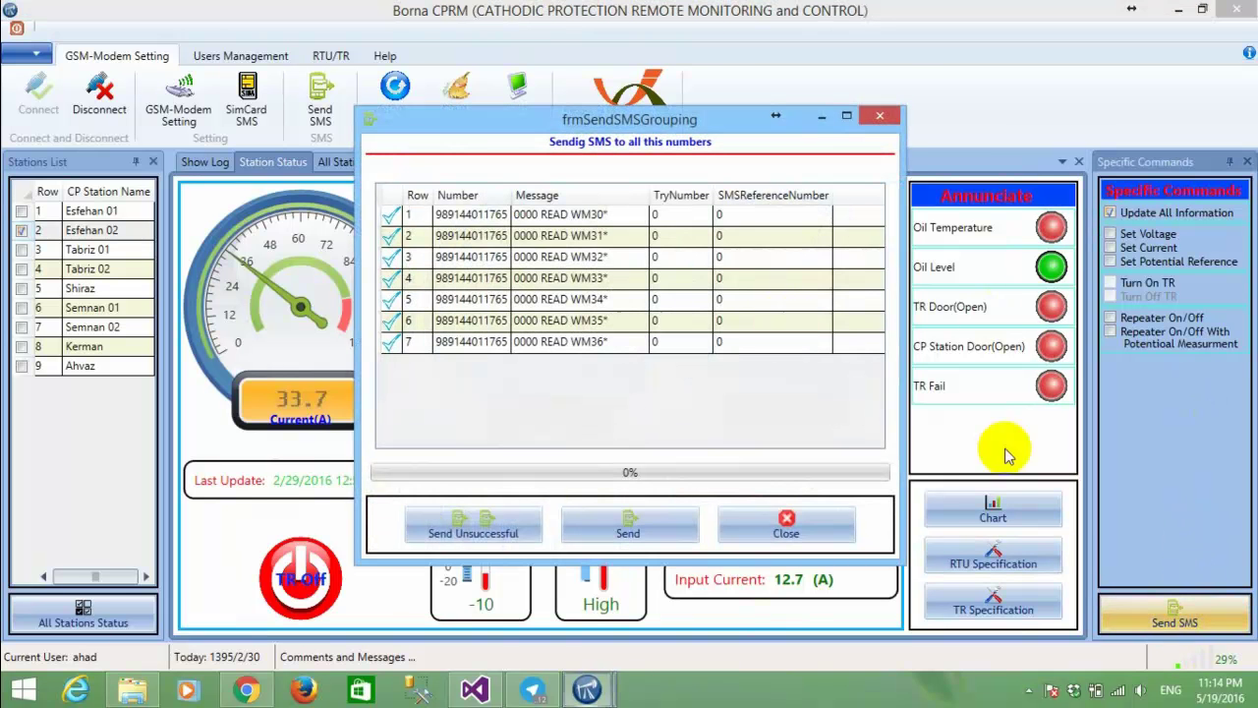
click(664, 532)
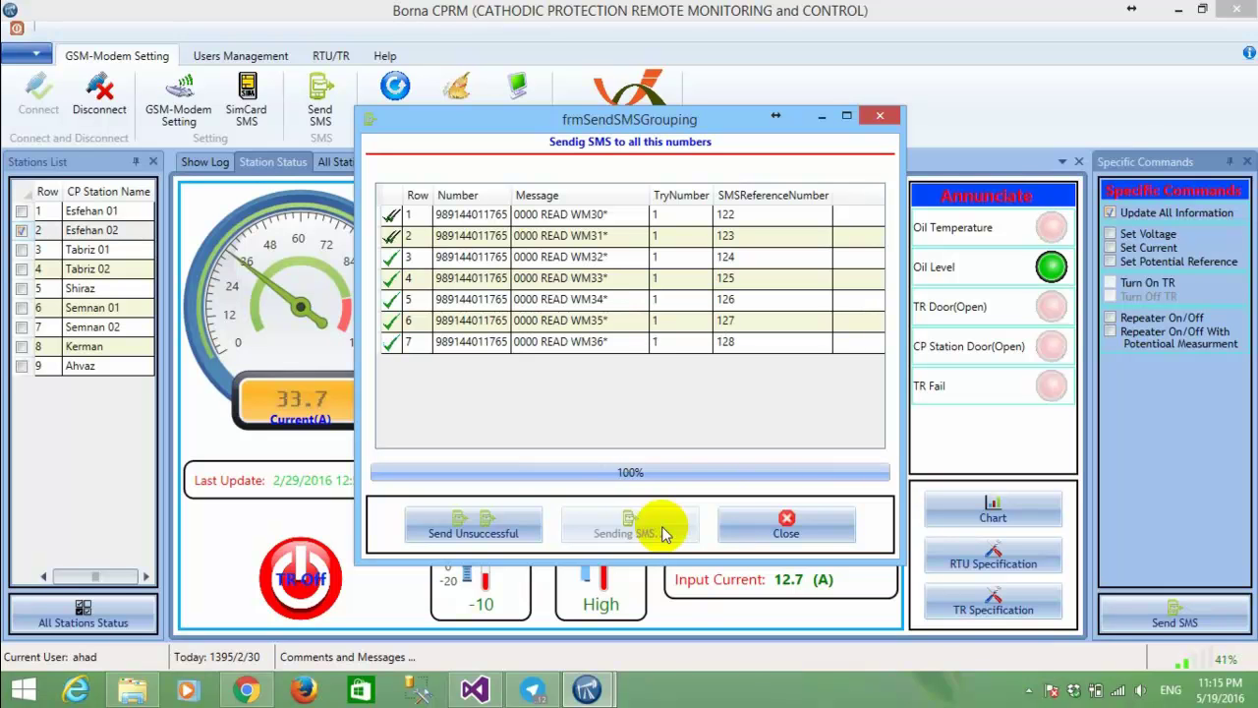
click(413, 240)
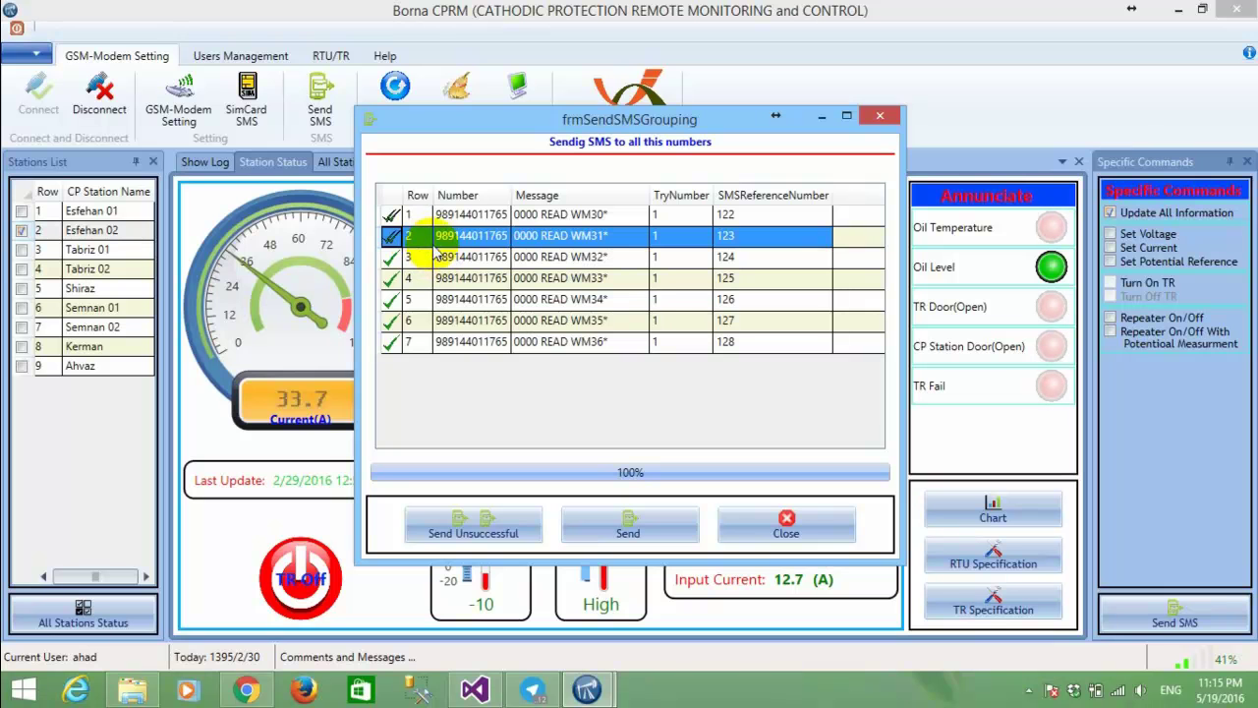
click(450, 212)
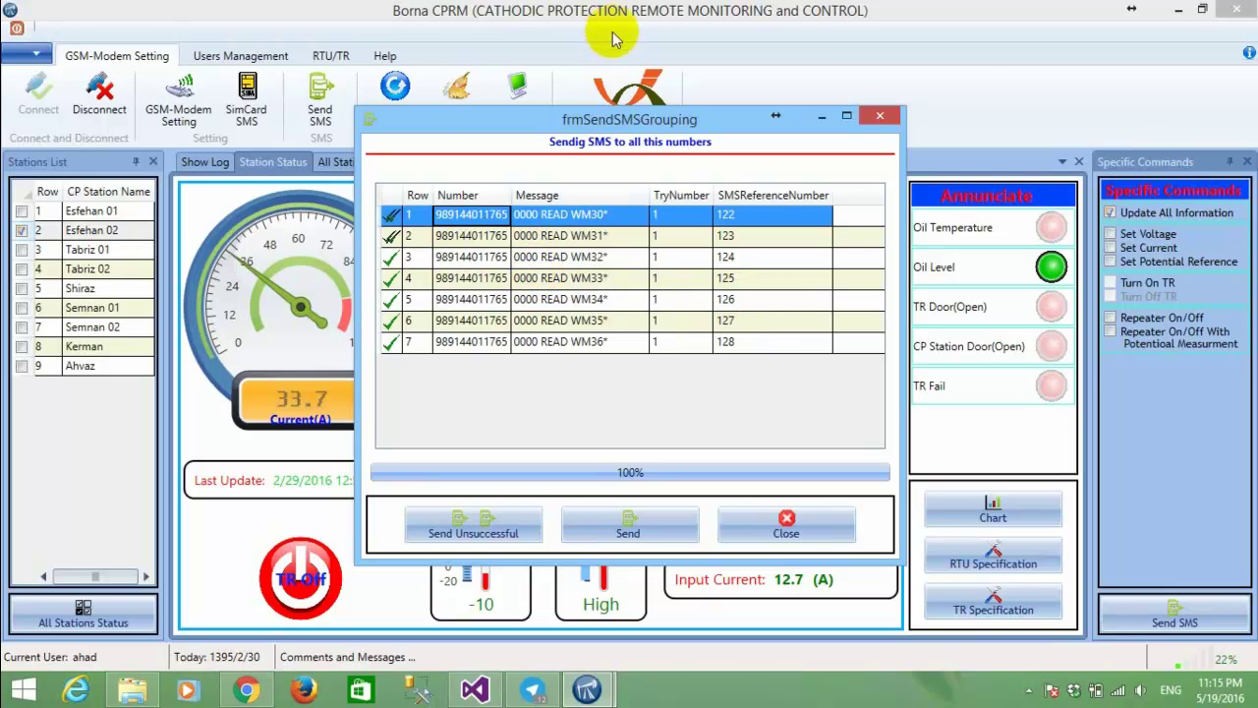
drag(602, 120, 685, 86)
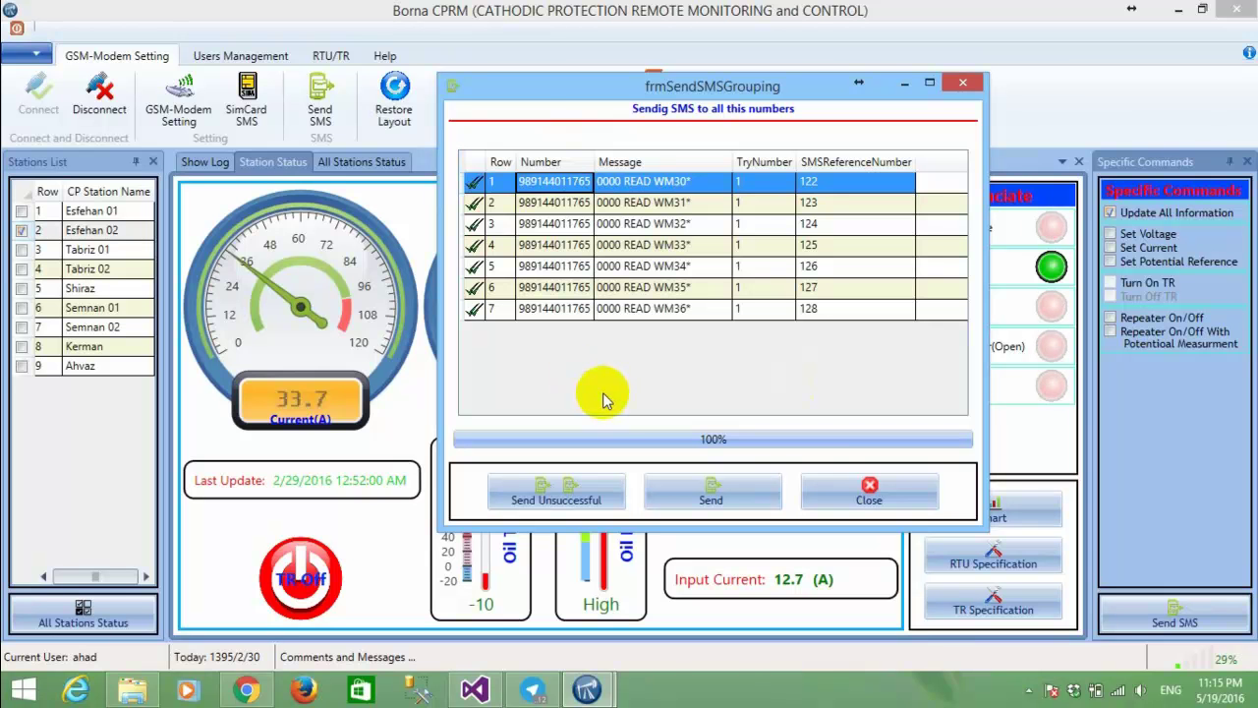
click(857, 491)
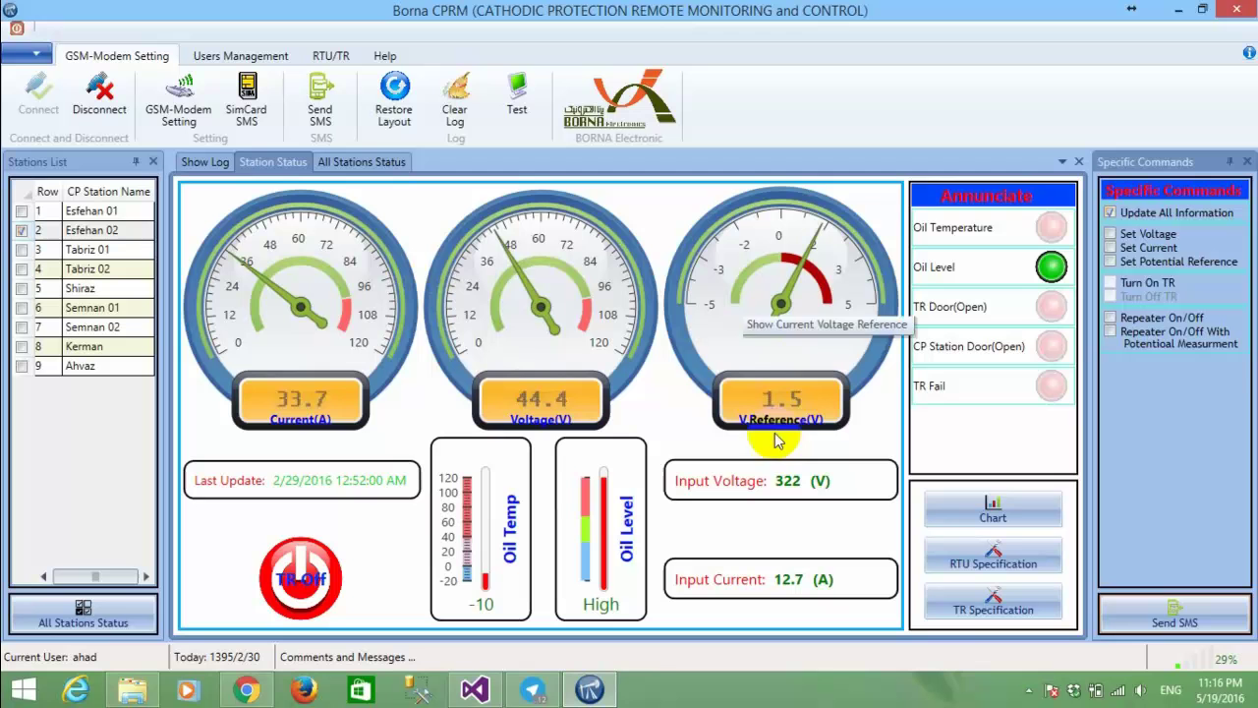
click(1022, 507)
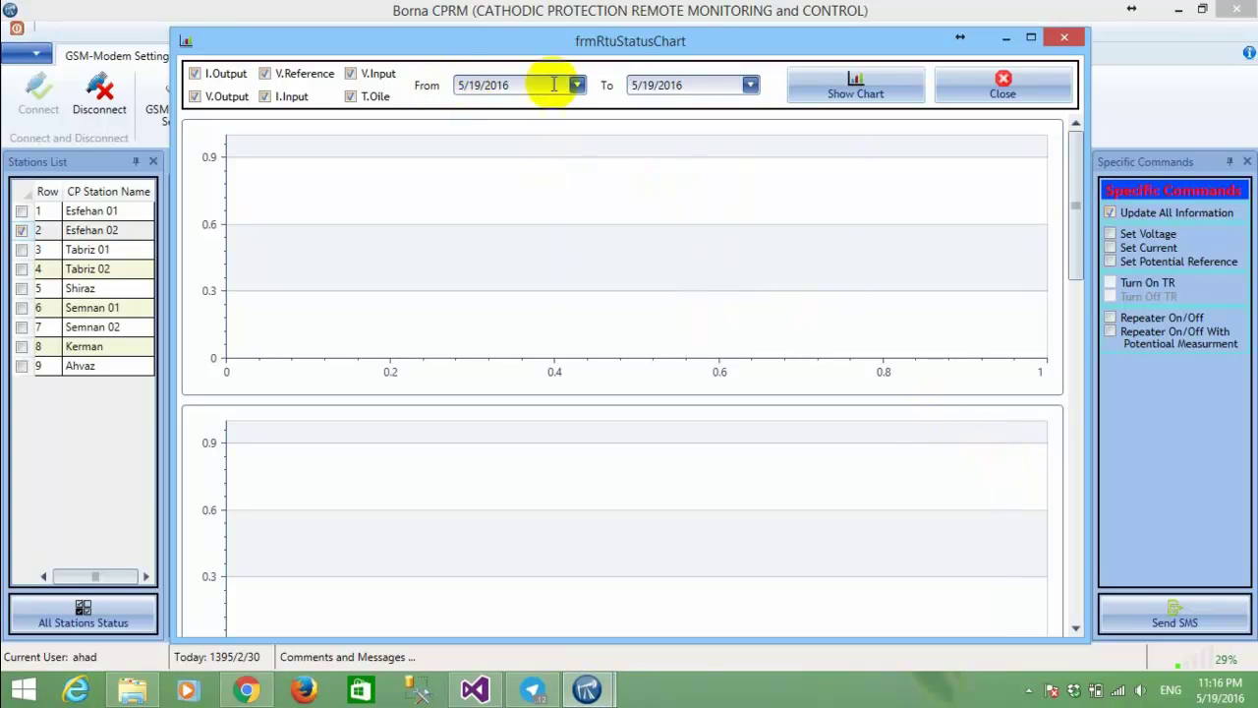
click(492, 87)
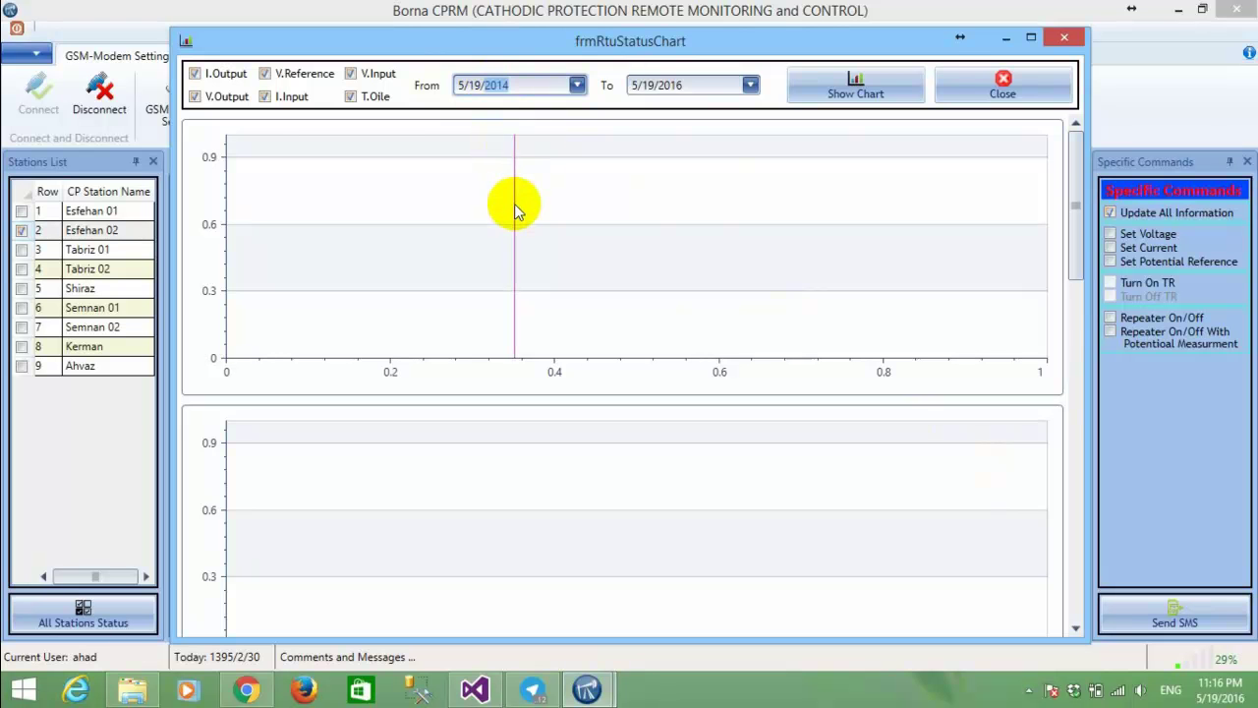
click(884, 88)
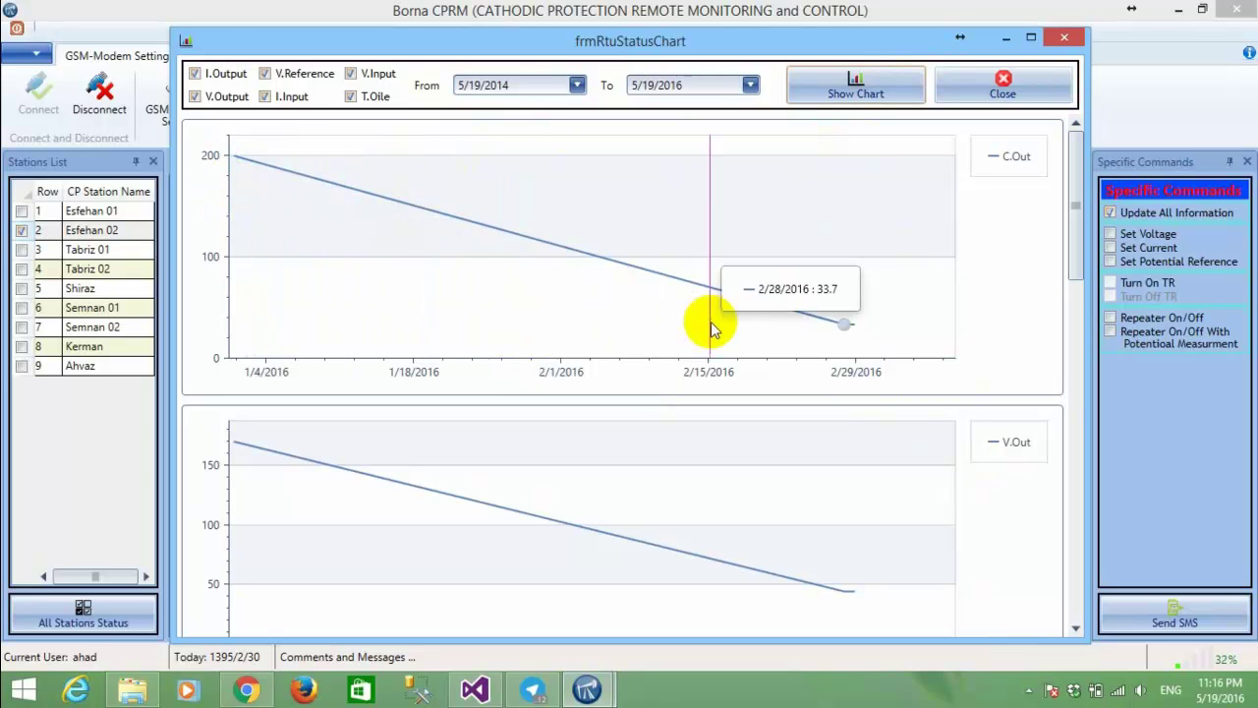
scroll(857, 354, down, 8)
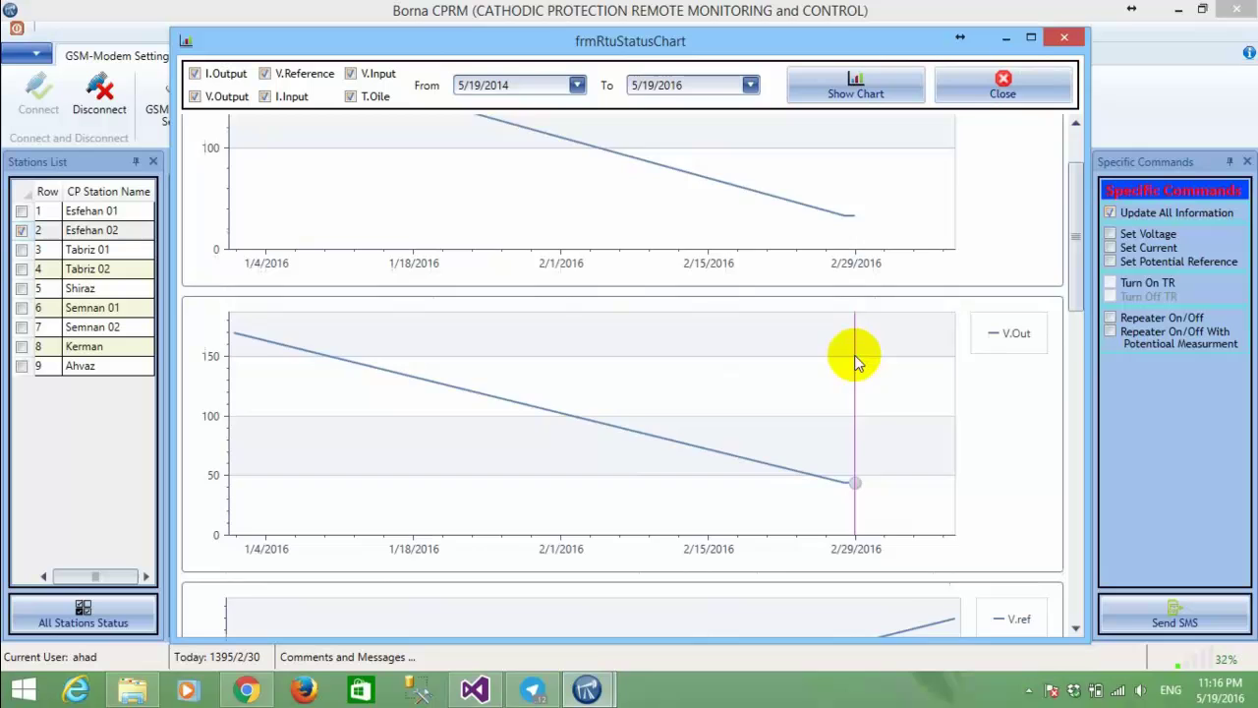
scroll(856, 377, down, 5)
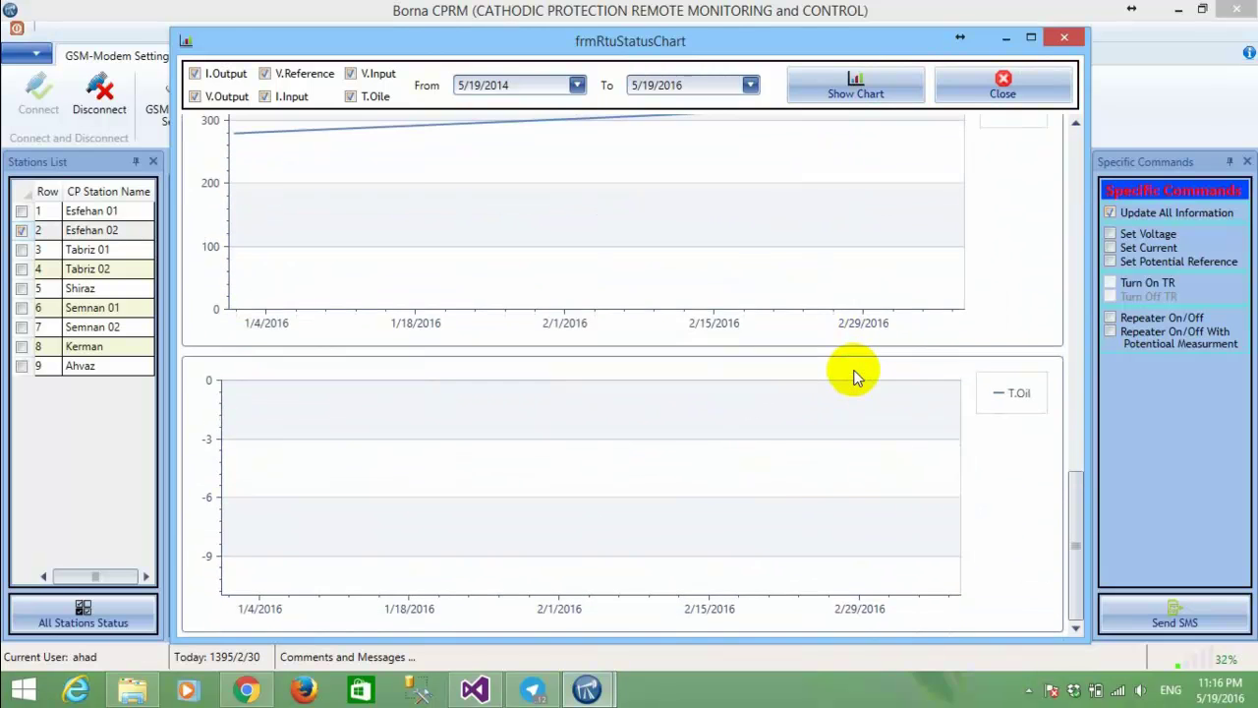
scroll(856, 376, up, 8)
scroll(856, 377, up, 4)
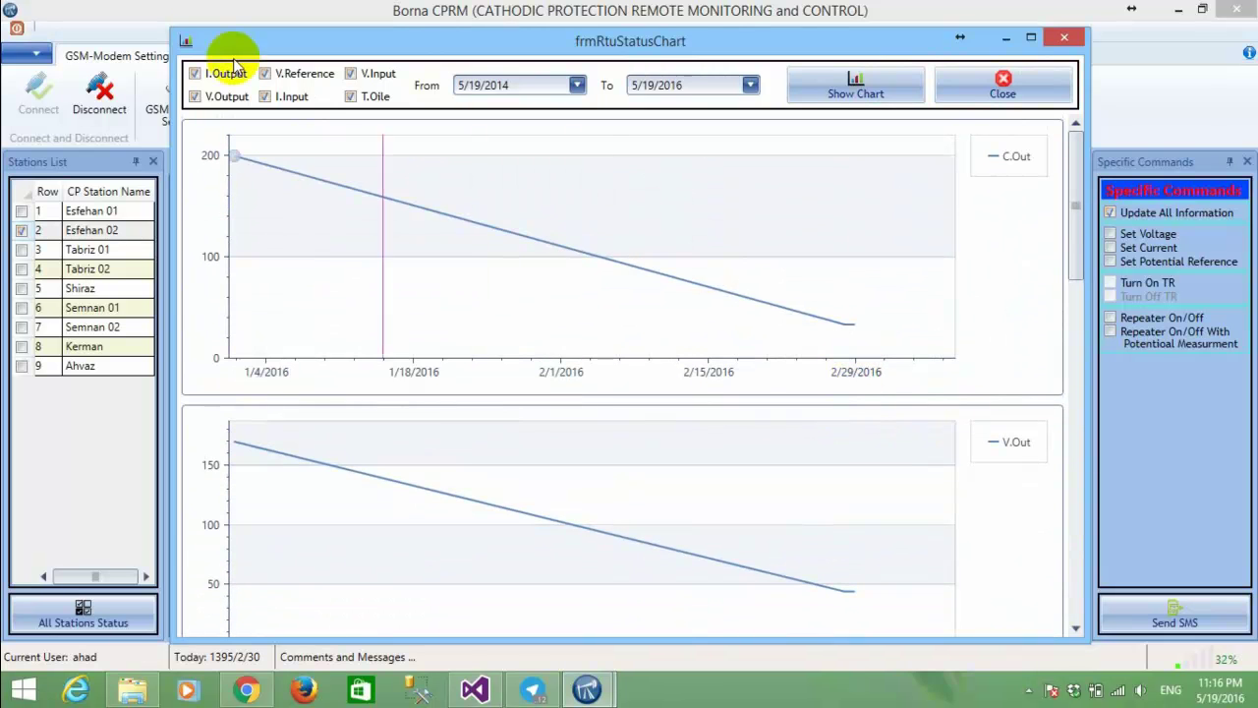
click(195, 99)
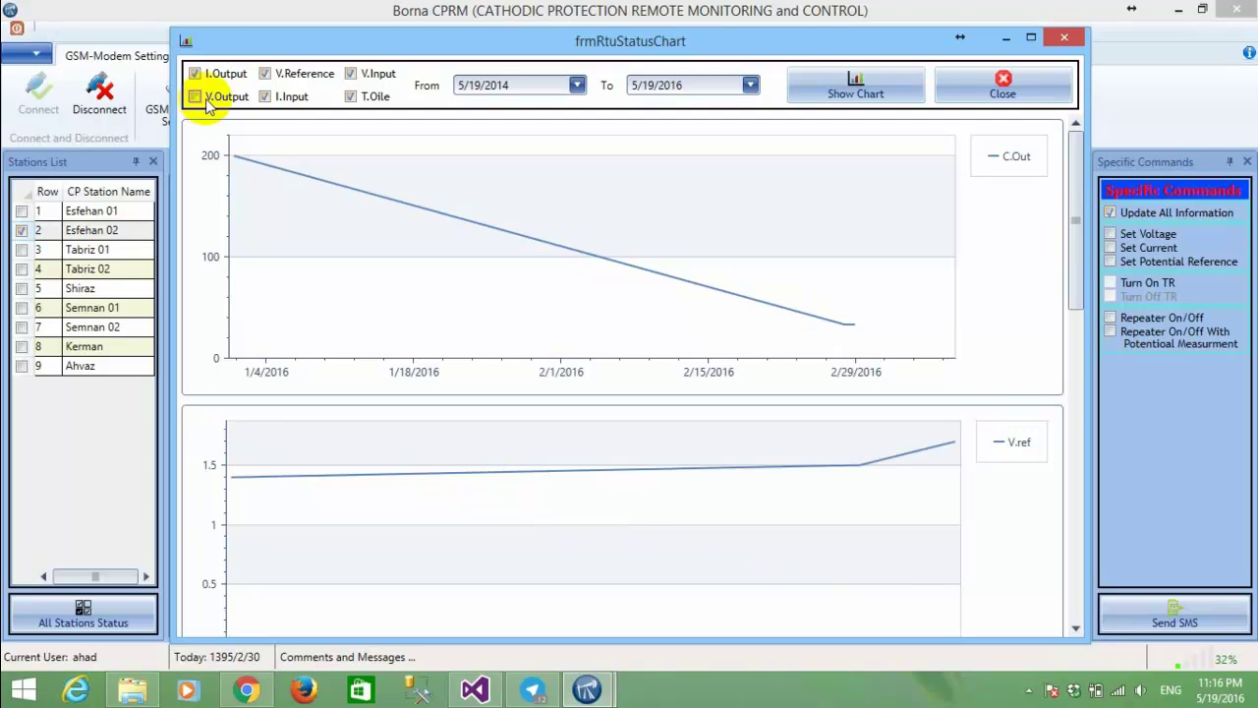
click(271, 100)
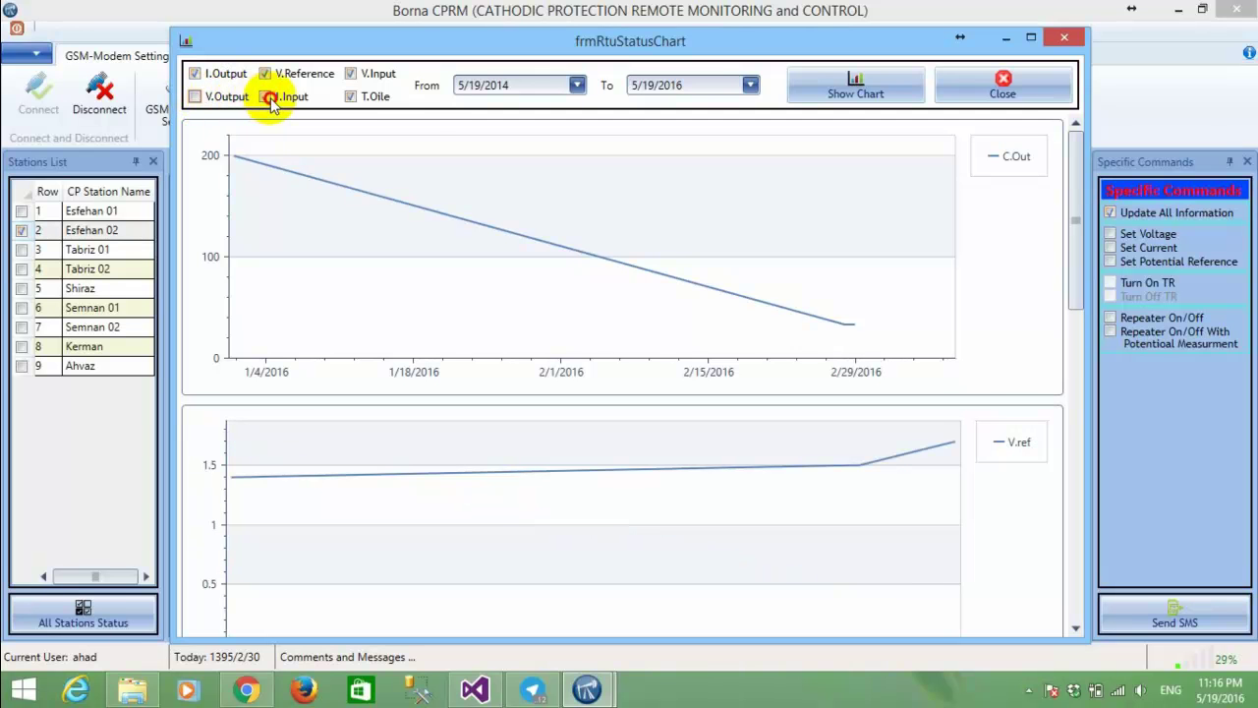
click(352, 74)
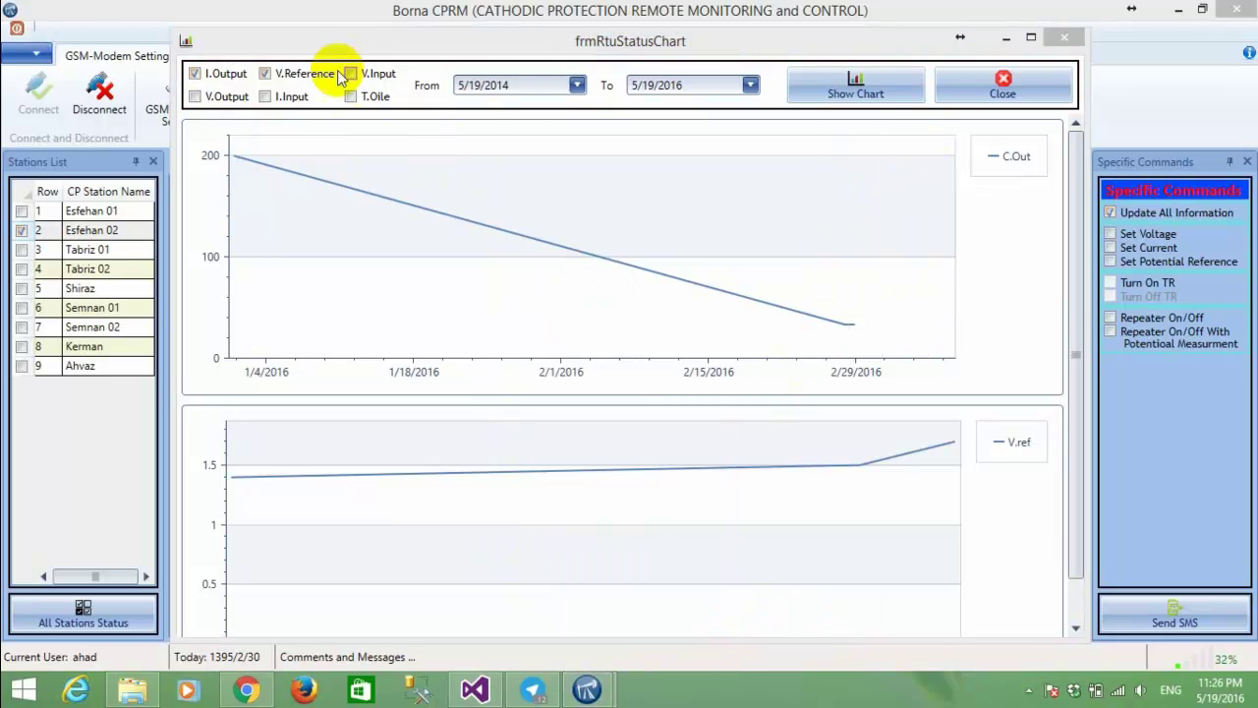
click(276, 78)
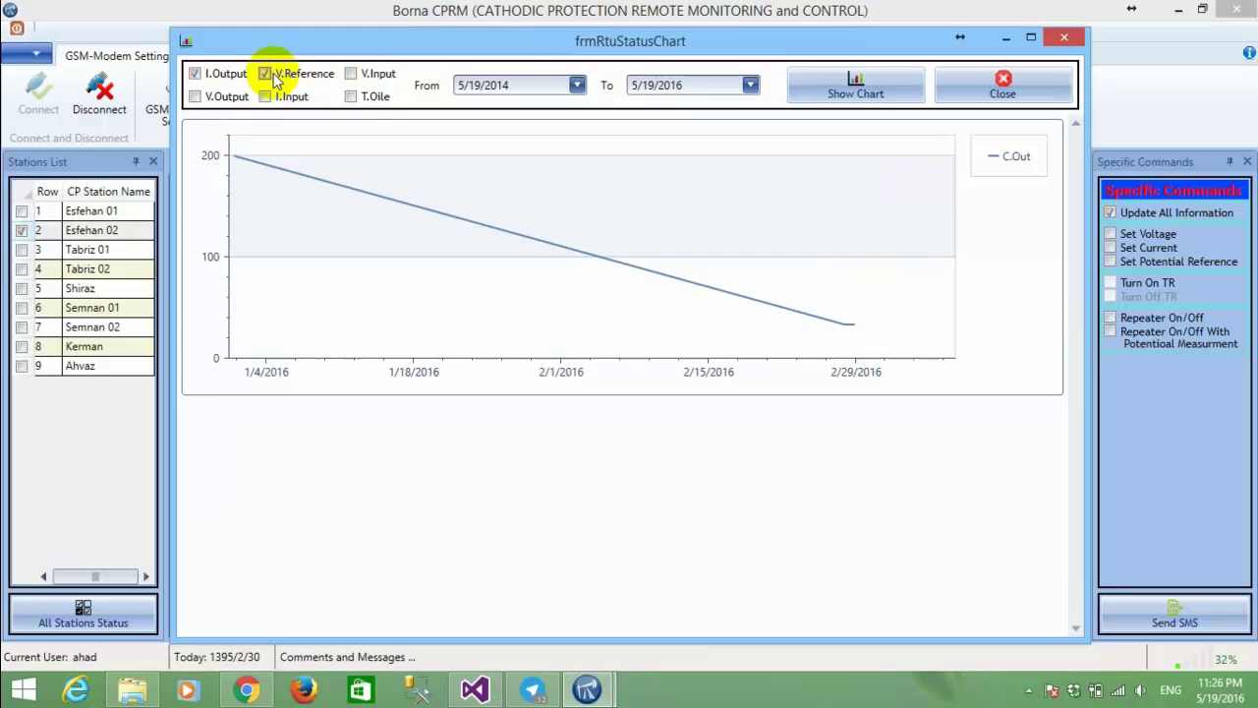
click(218, 81)
click(219, 81)
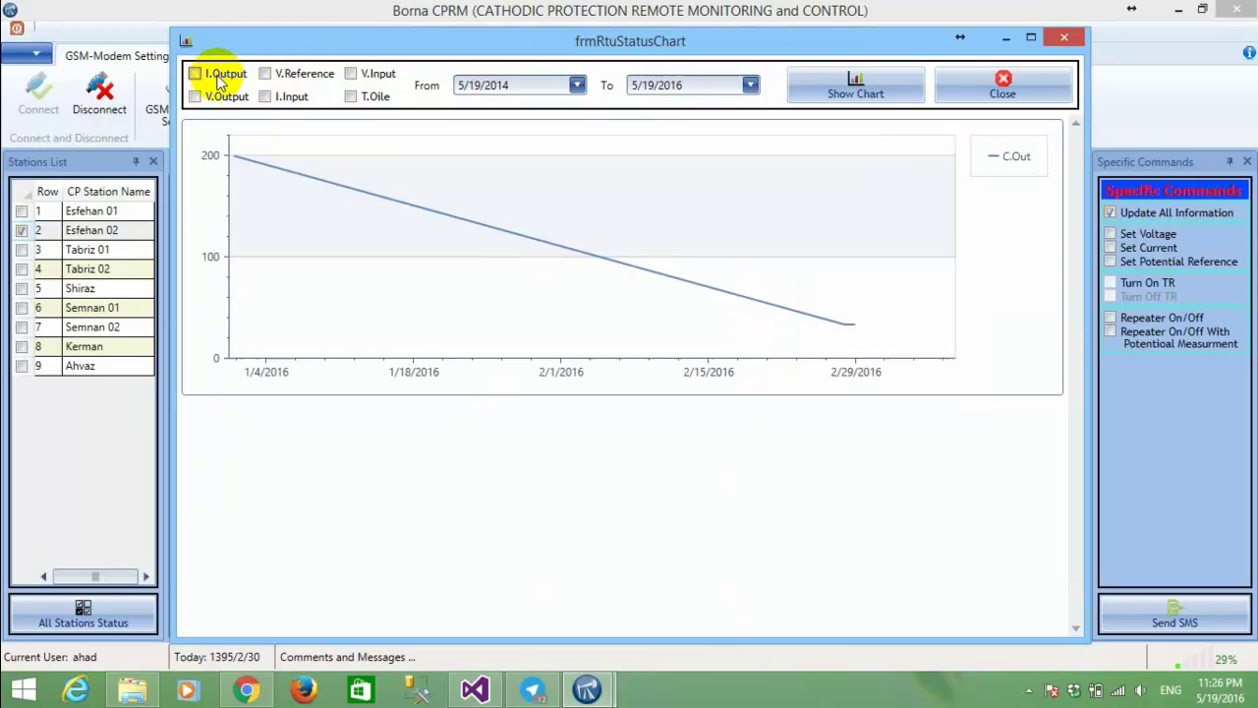
click(1040, 83)
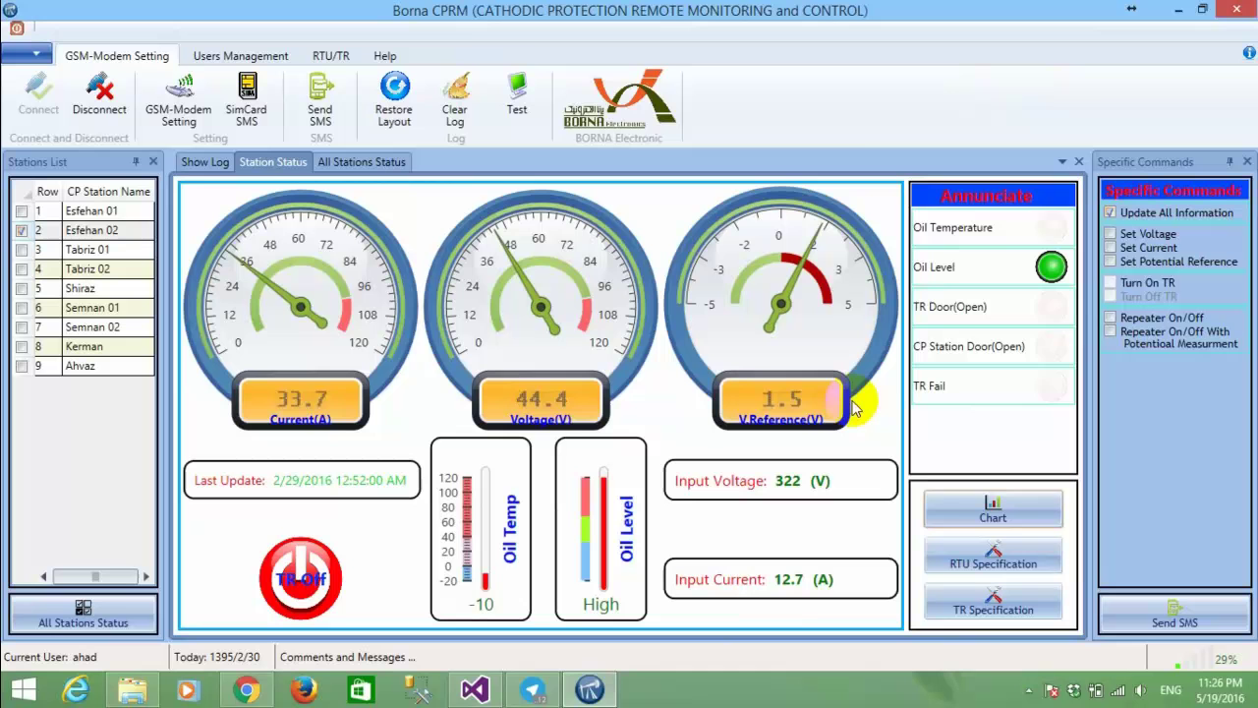